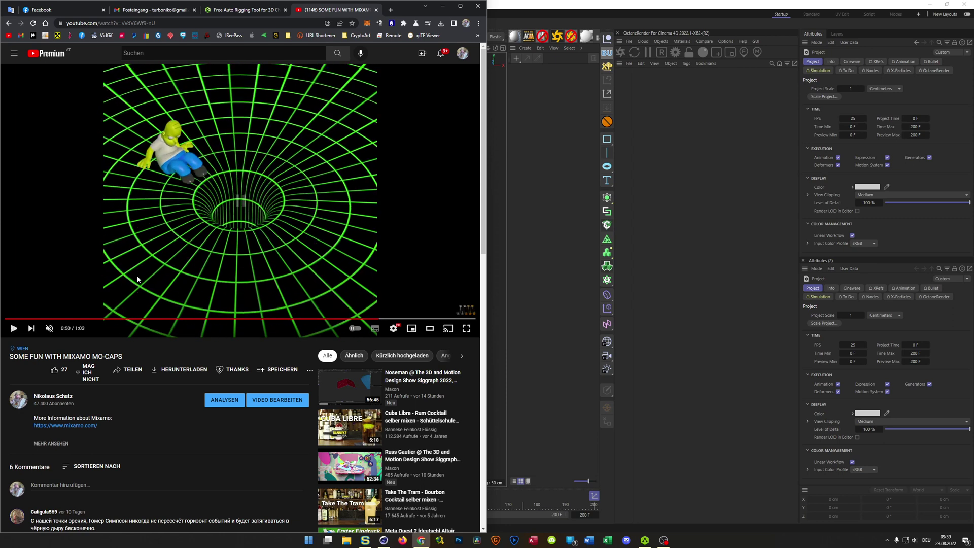
Step: Look over the AccuRIG page on the ActorCore site, including its introduction and the auto-rigging preview
click(246, 10)
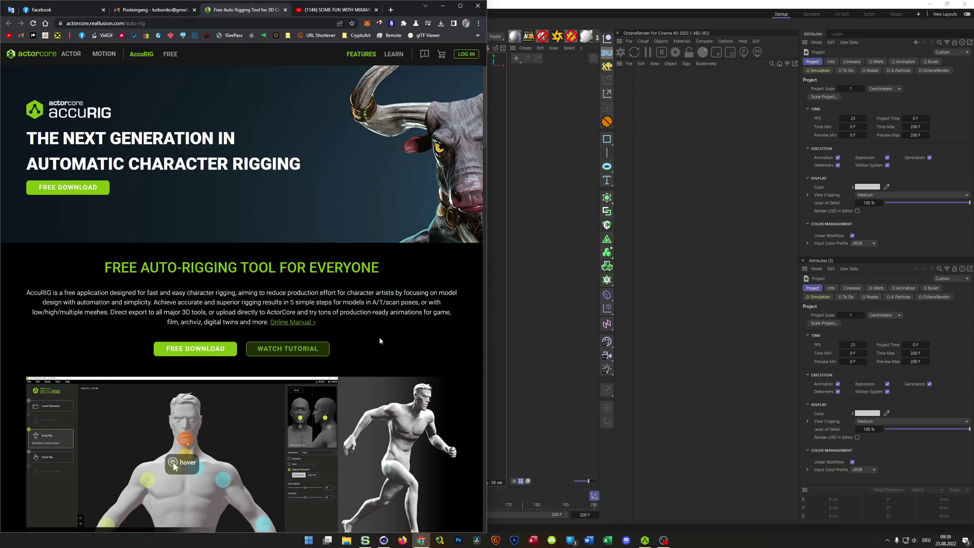
scroll(407, 318, down, 4)
scroll(407, 318, up, 4)
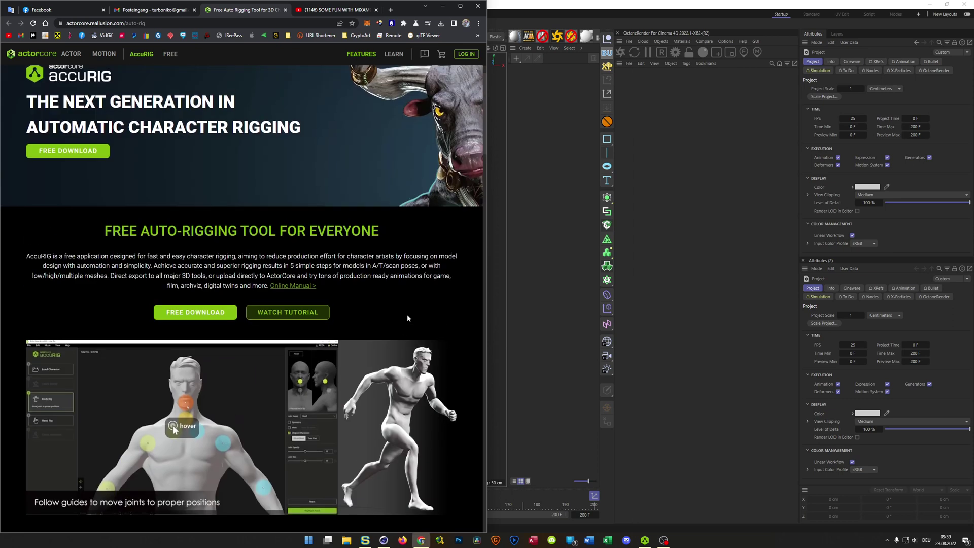
scroll(407, 318, down, 1)
scroll(408, 318, up, 1)
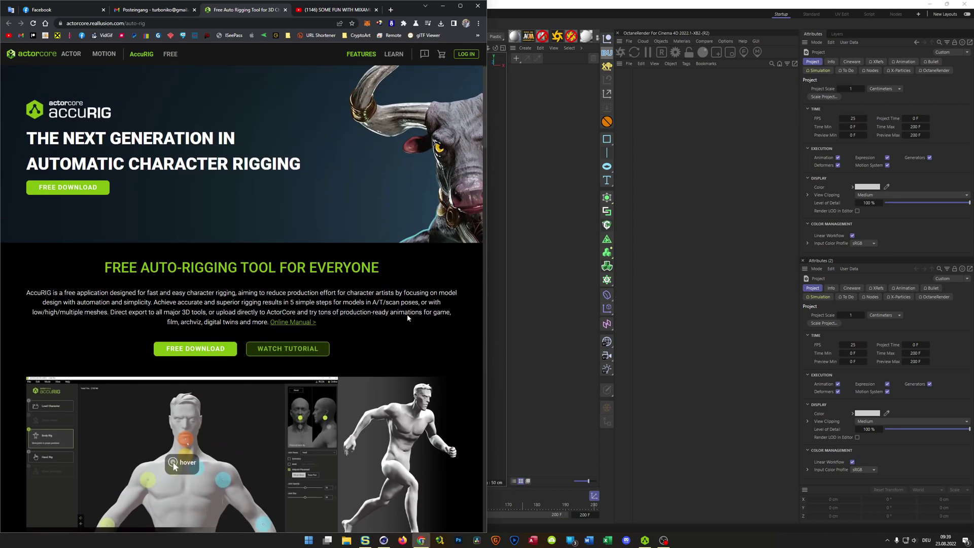
scroll(354, 229, down, 3)
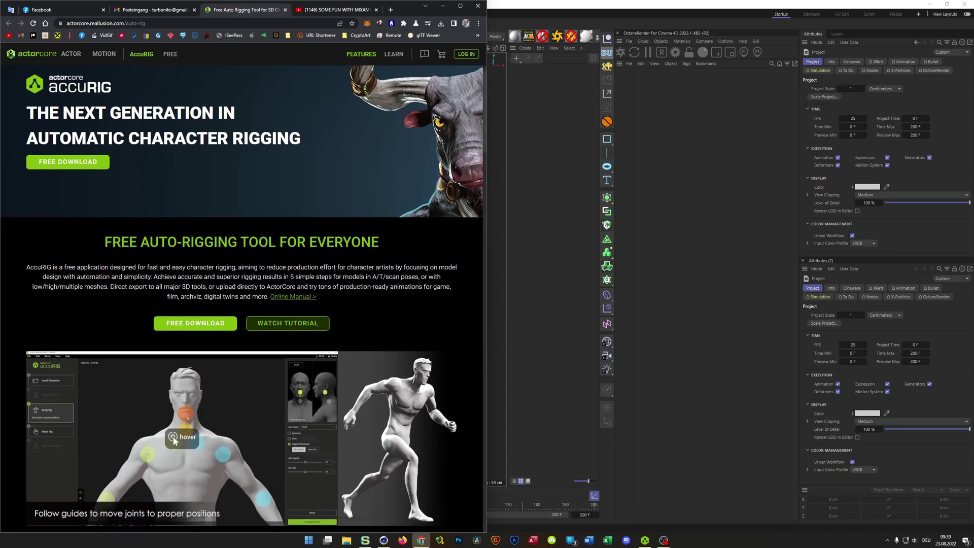
scroll(366, 205, up, 3)
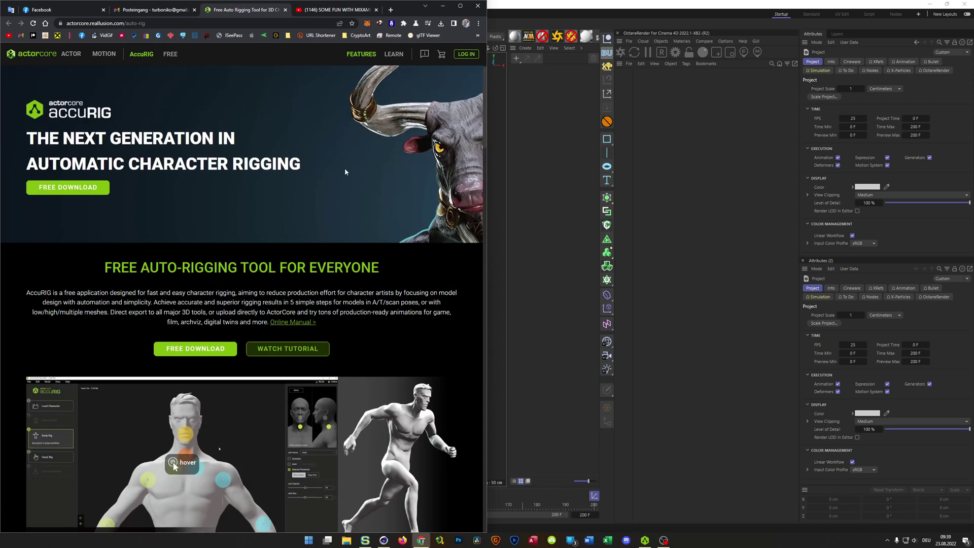
scroll(274, 160, down, 2)
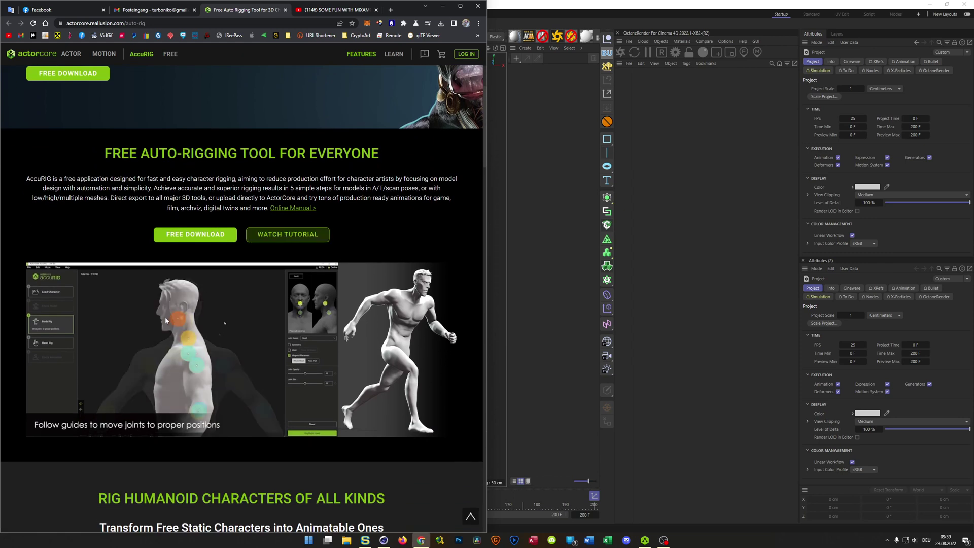
scroll(391, 221, up, 1)
scroll(391, 221, up, 1)
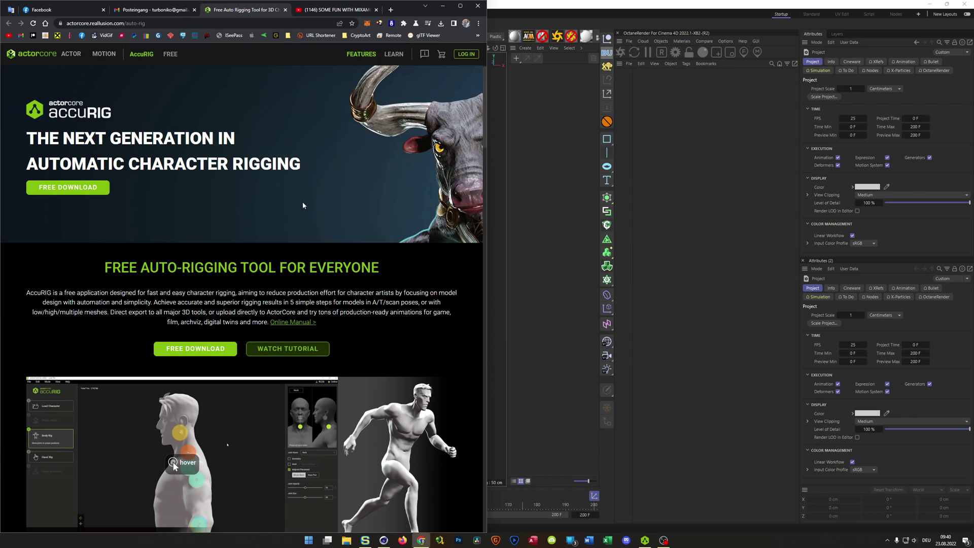
scroll(303, 205, down, 1)
scroll(303, 205, up, 1)
scroll(313, 223, down, 3)
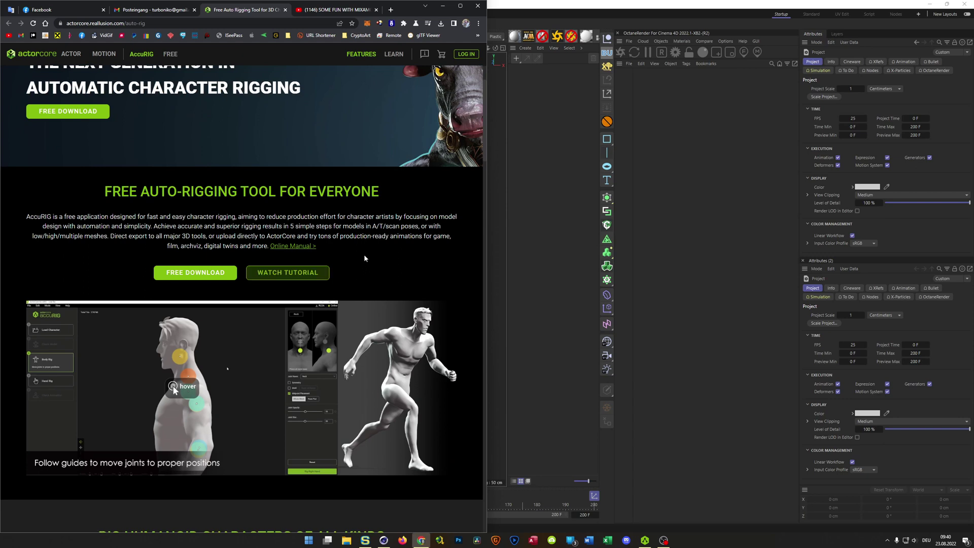
scroll(364, 257, up, 3)
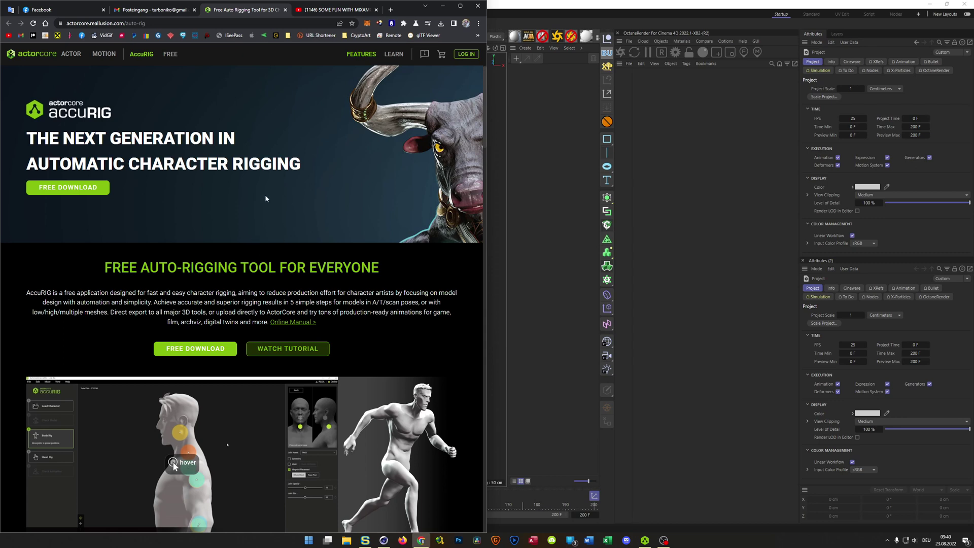
scroll(186, 318, down, 3)
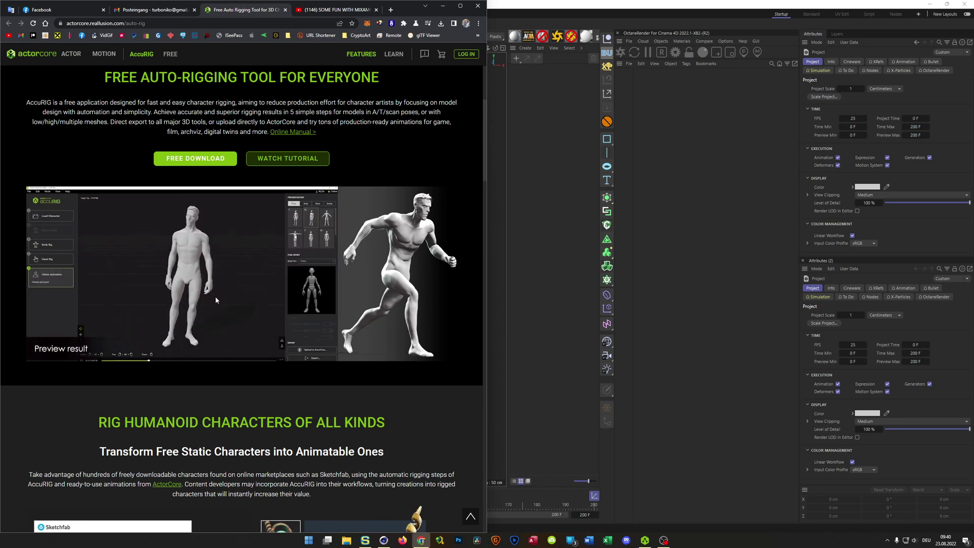
scroll(232, 287, up, 3)
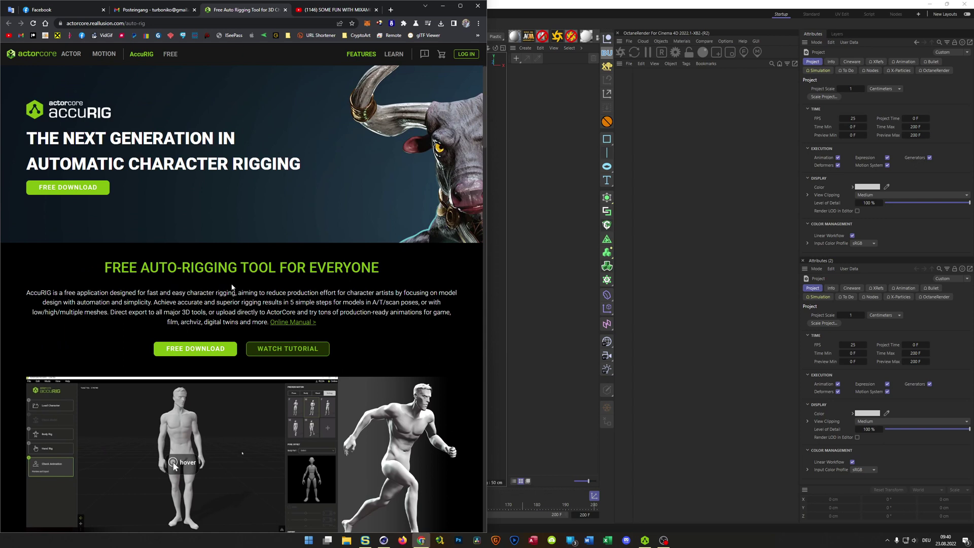
Step: Switch to Cinema 4D and load the Homer character from the personal character assets into the empty scene
click(335, 10)
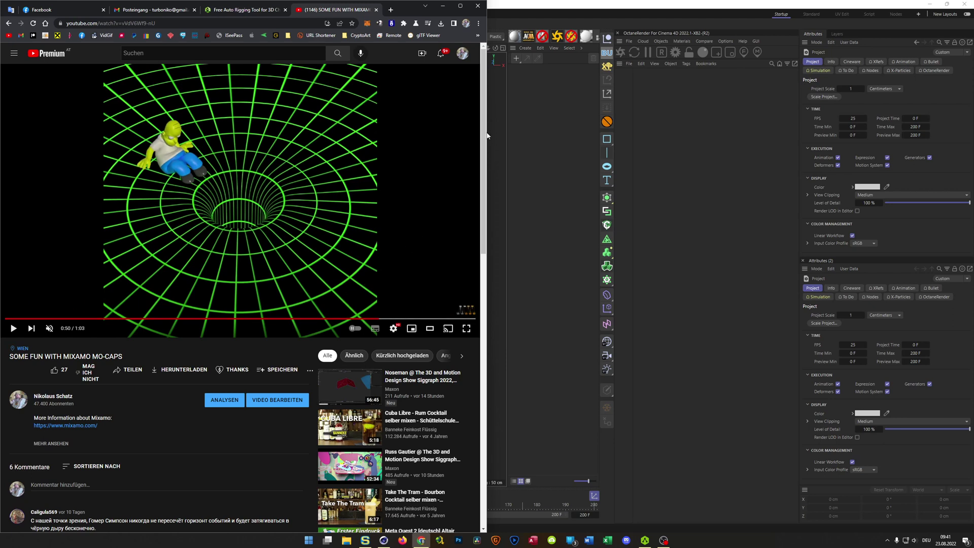
click(541, 17)
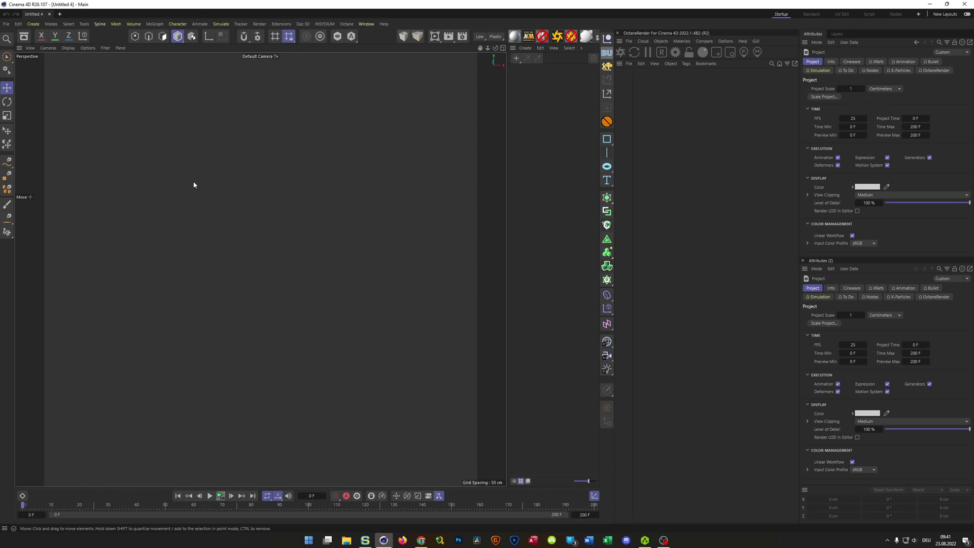
click(24, 36)
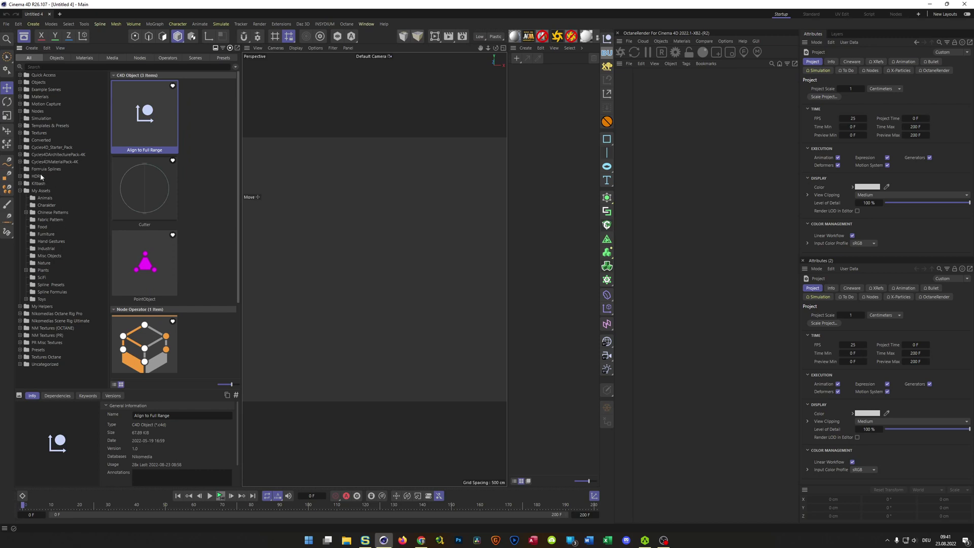
click(46, 205)
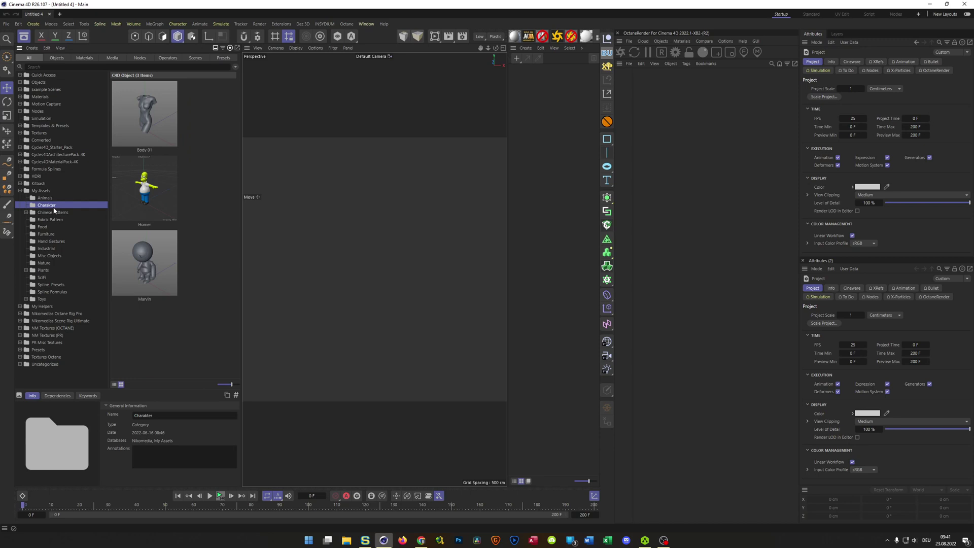
click(130, 200)
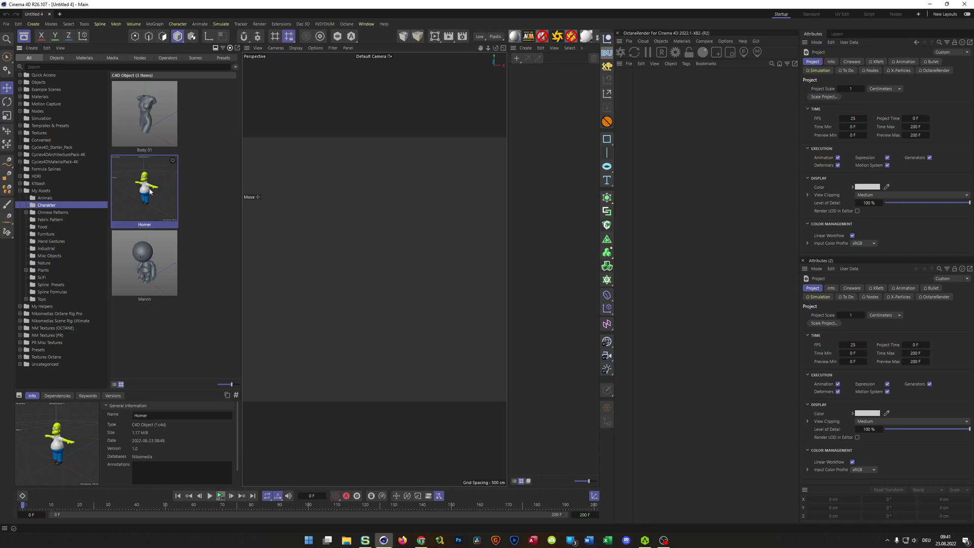
double_click(143, 191)
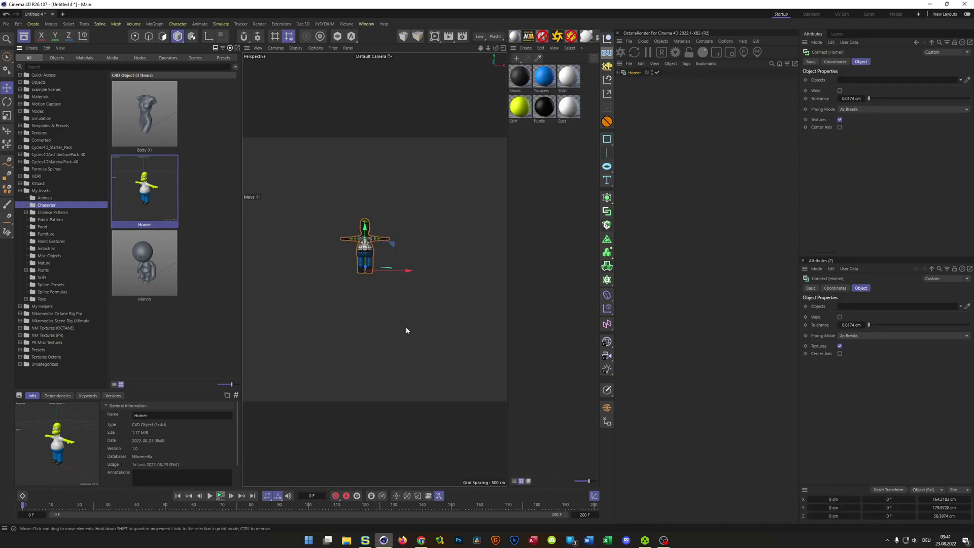
click(24, 37)
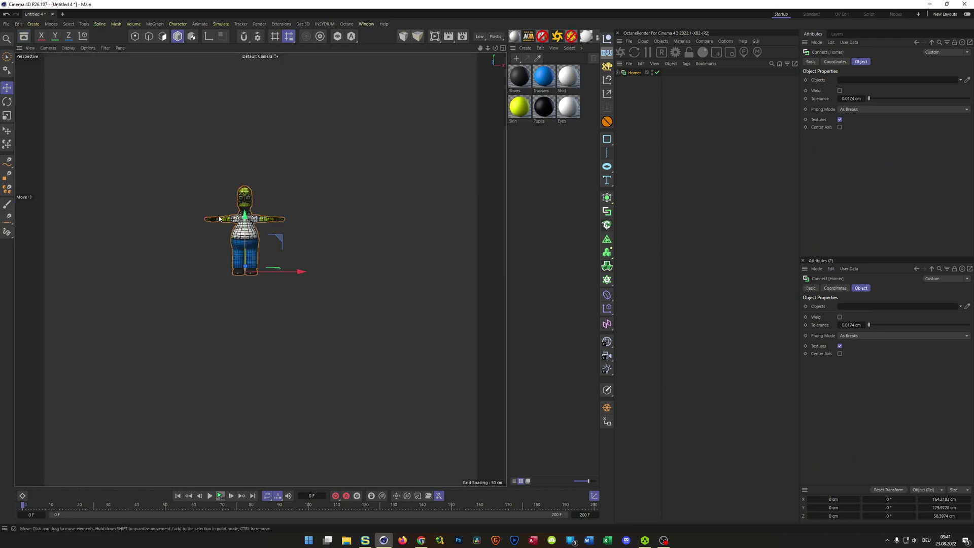
Step: Examine the Homer model in the viewport and inspect the separate parts inside its Connect object
key(h)
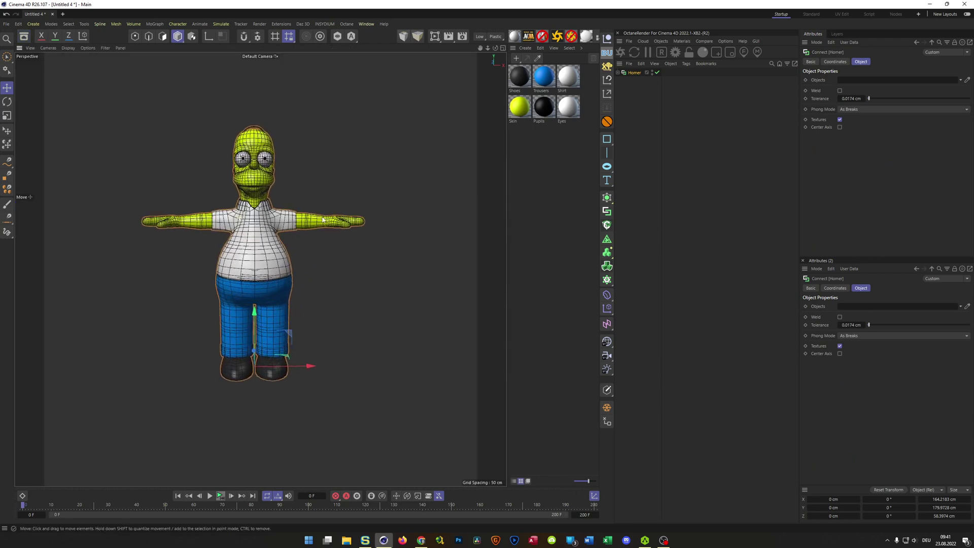
alt+drag(266, 253, 259, 275)
scroll(252, 269, down, 2)
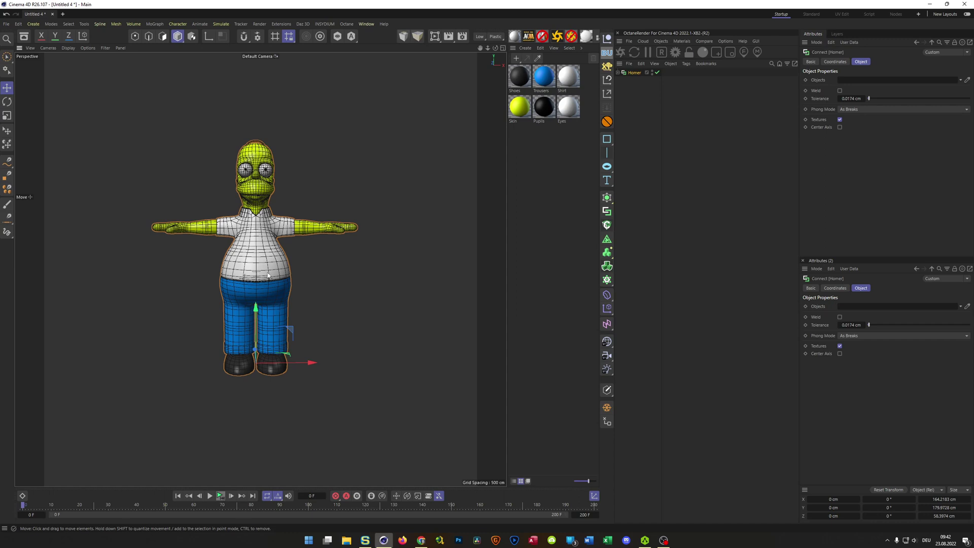
mouse_move(272, 267)
alt+mouse_down()
mouse_move(318, 255)
mouse_move(285, 253)
mouse_move(282, 262)
alt+mouse_up()
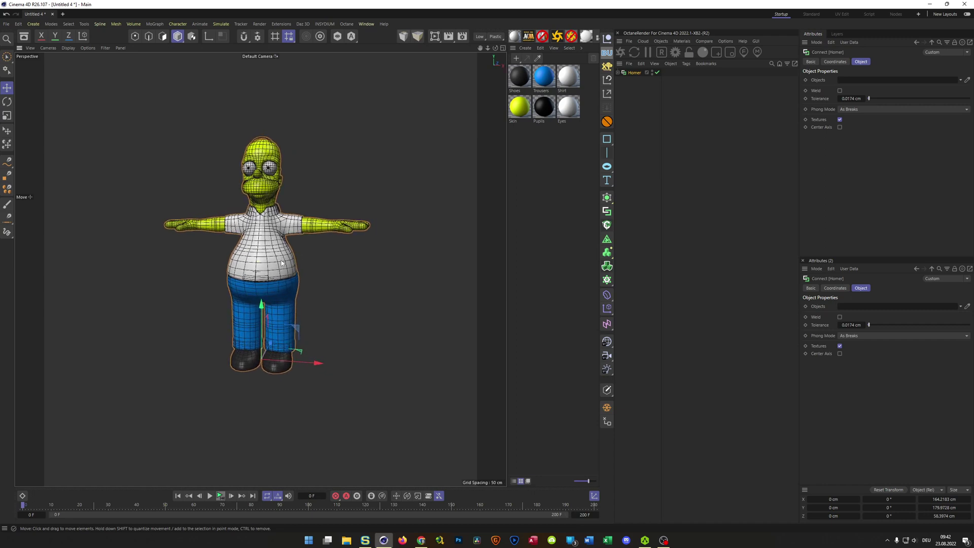
alt+drag(276, 257, 241, 262)
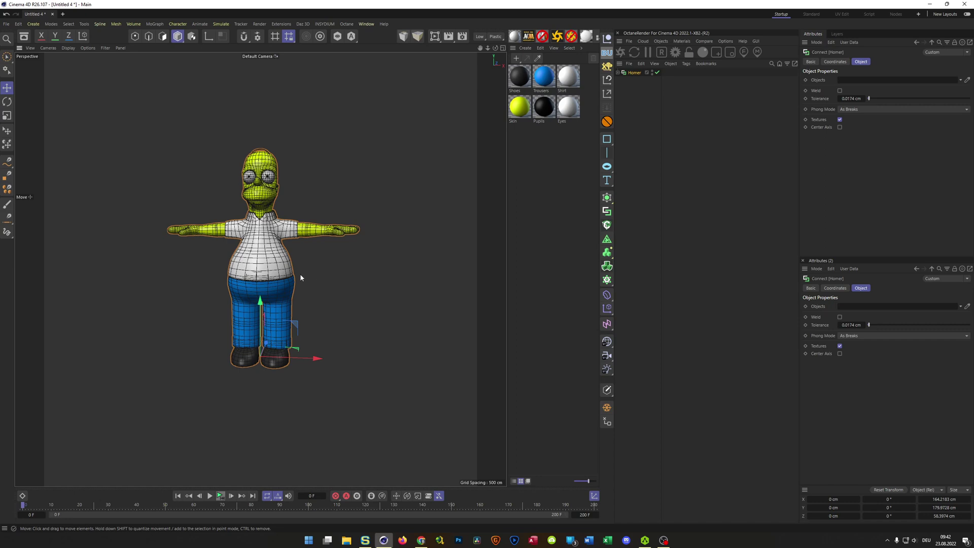
alt+drag(256, 276, 301, 277)
scroll(300, 264, up, 3)
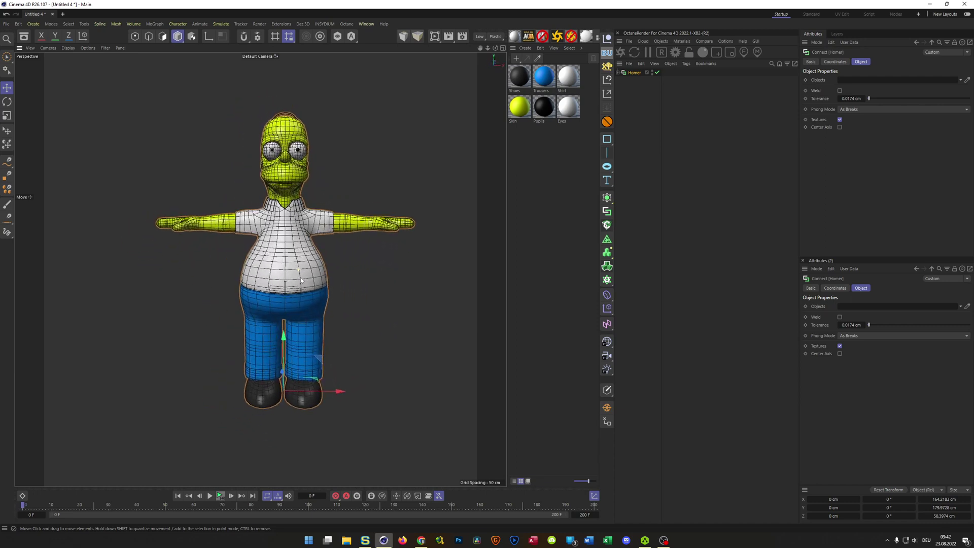
click(618, 73)
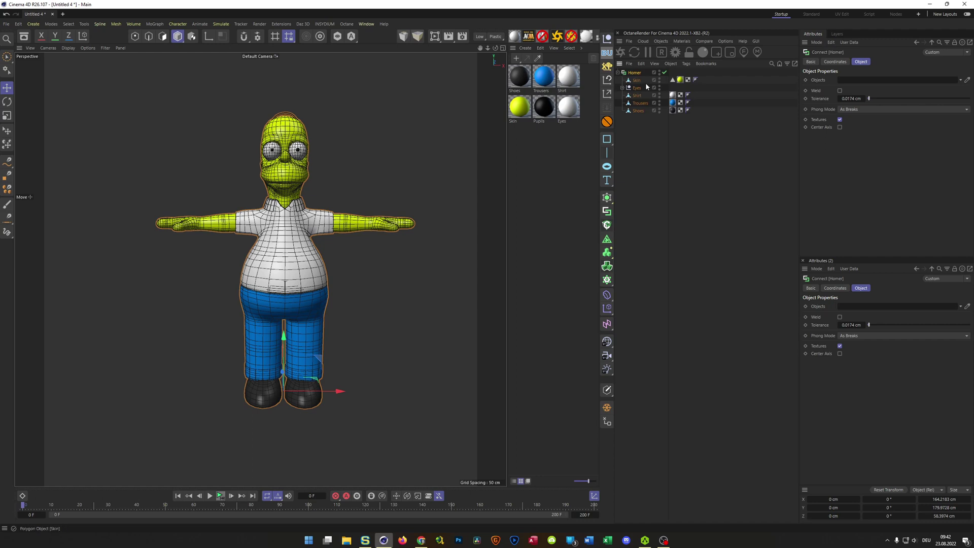
alt+middle_drag(286, 252, 273, 242)
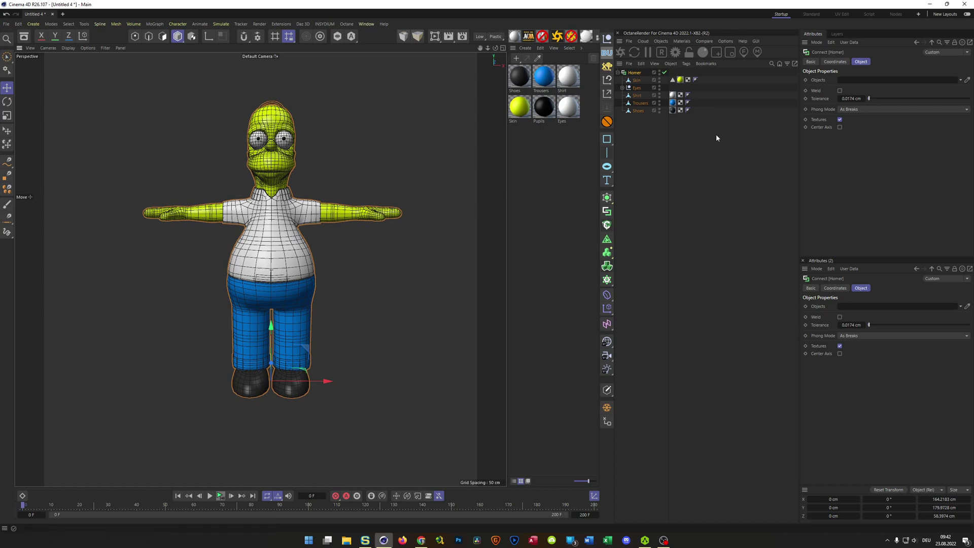
click(617, 72)
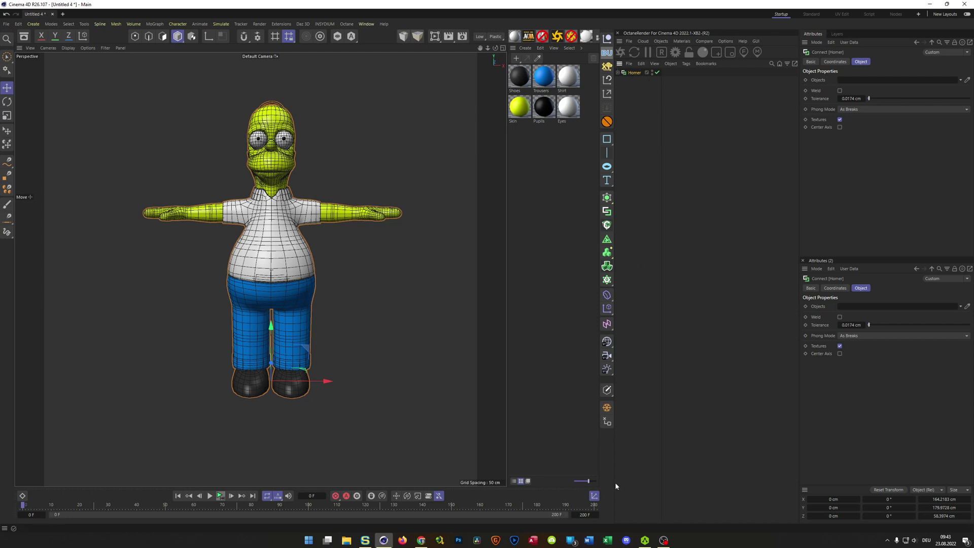
Step: Convert the Homer Connect object's current state into a single polygon mesh, take it out of its null and name it Homer
click(607, 408)
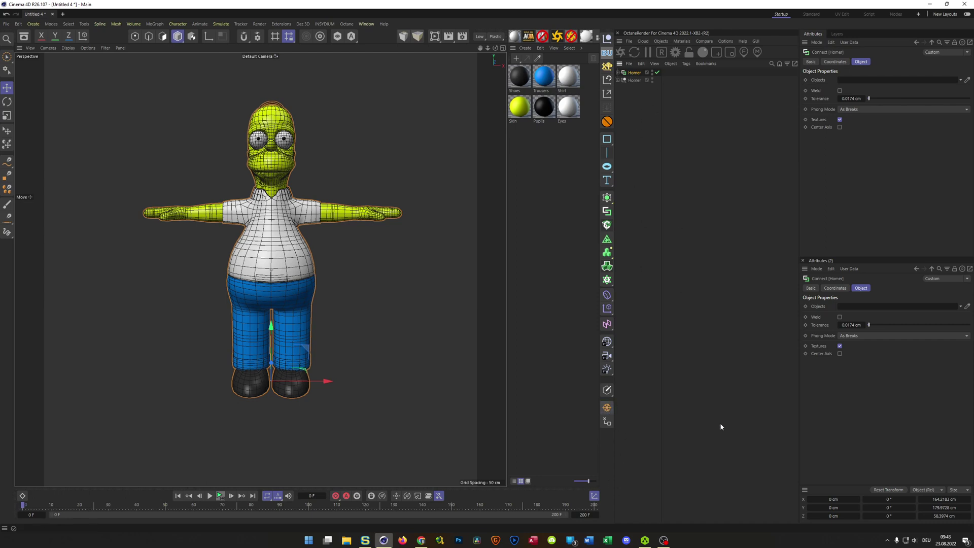
click(616, 80)
click(632, 88)
double_click(632, 88)
text(Homer)
key(Return)
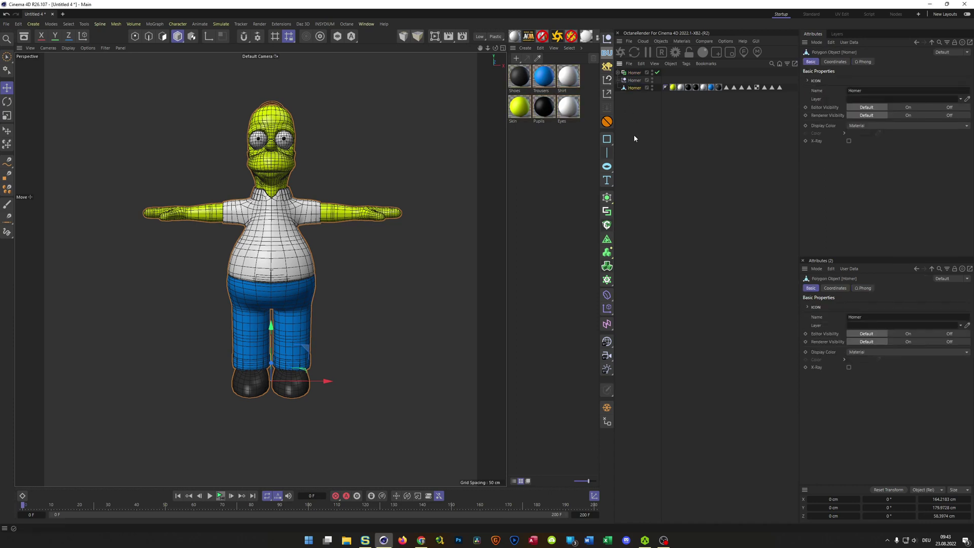
Step: Delete the original Homer Connect object and the leftover Homer null, keeping only the polygon mesh
click(634, 72)
ctrl+click(634, 80)
key(Delete)
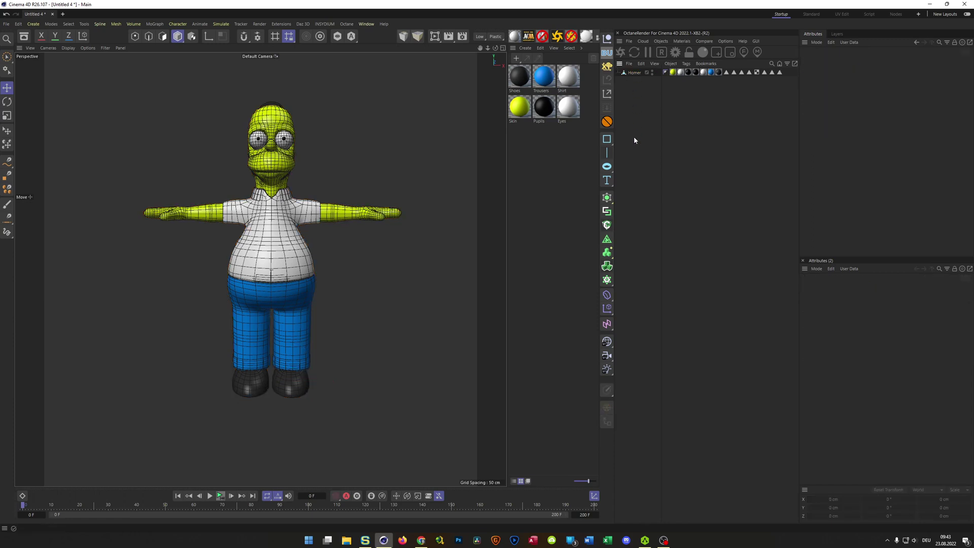
Step: Start an FBX export of the Homer mesh, review the geometry, animation, material and optional settings, and accept them
click(634, 74)
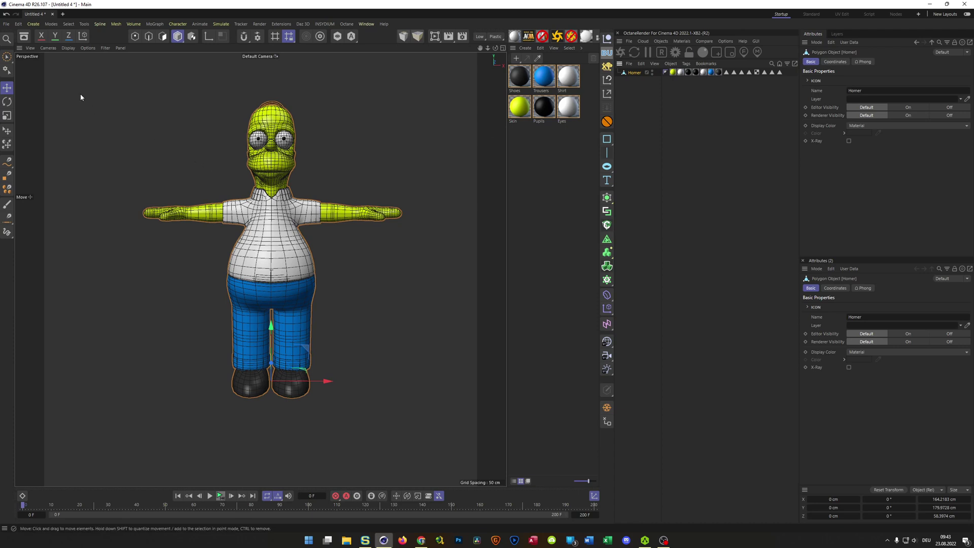
click(6, 24)
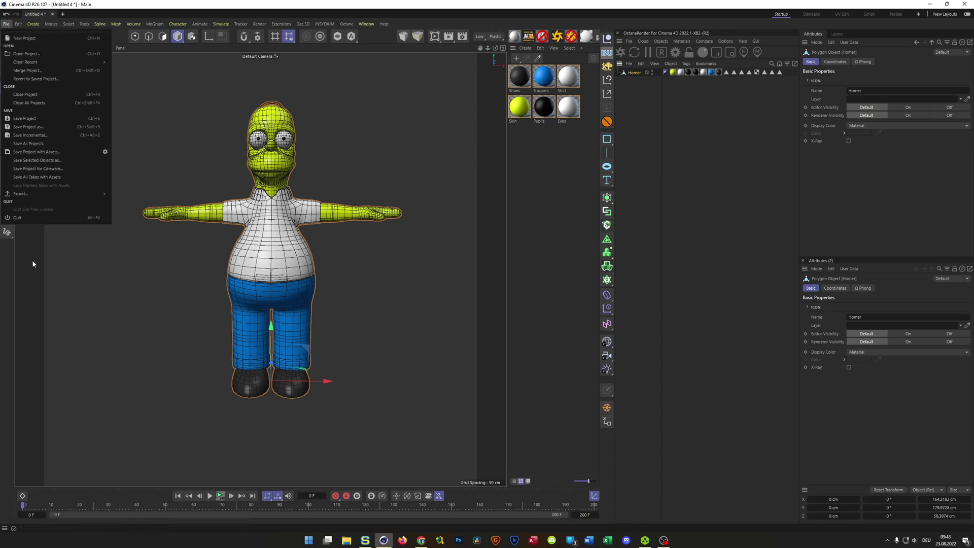
mouse_move(72, 193)
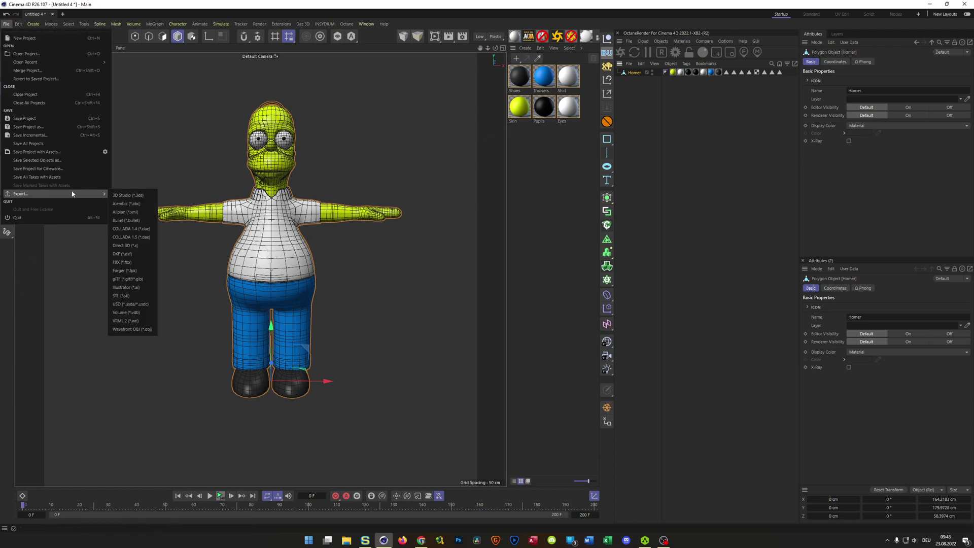
click(135, 262)
drag(131, 148, 219, 190)
click(160, 202)
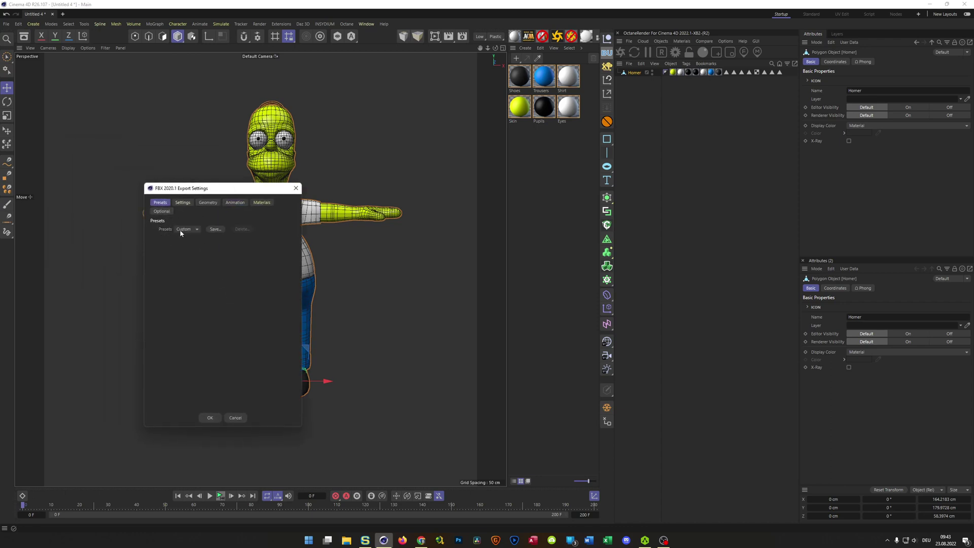
click(183, 203)
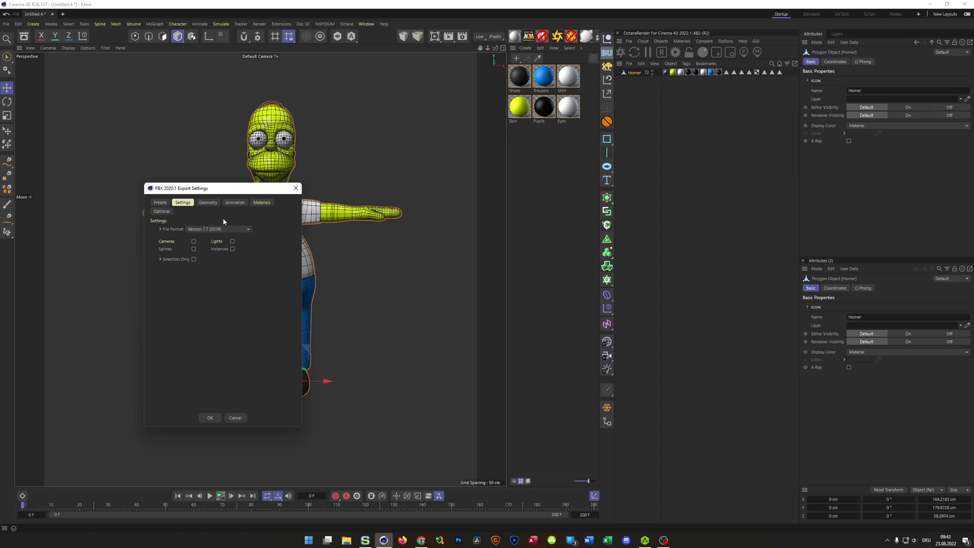
click(209, 203)
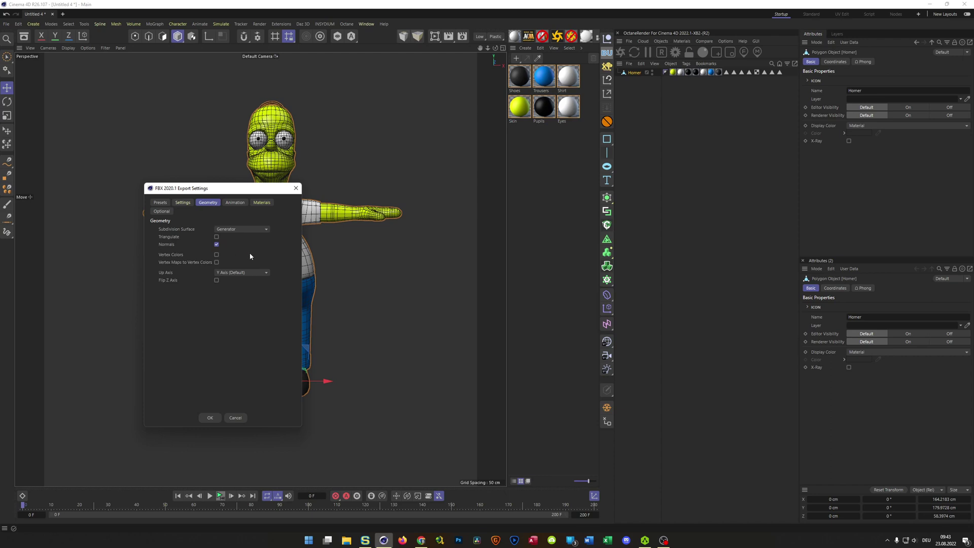
click(237, 204)
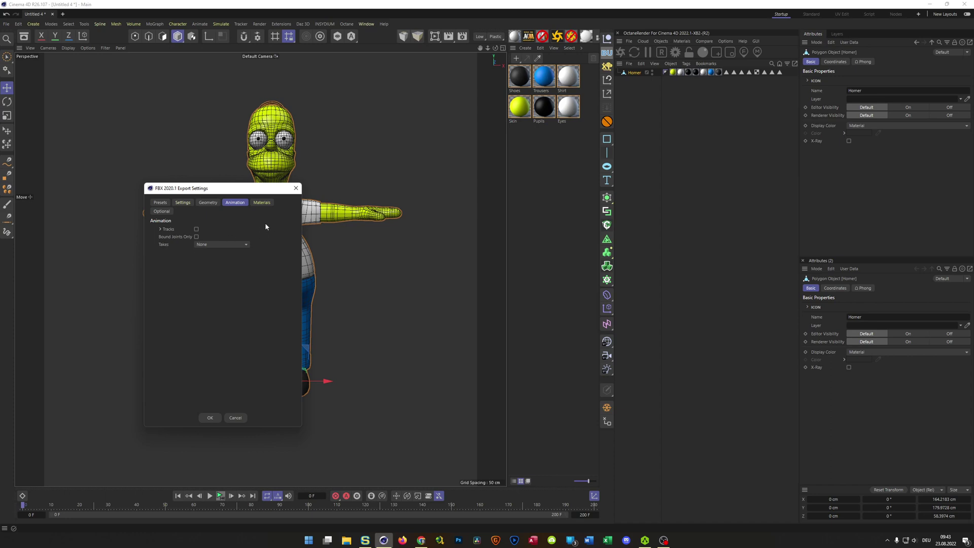
click(267, 204)
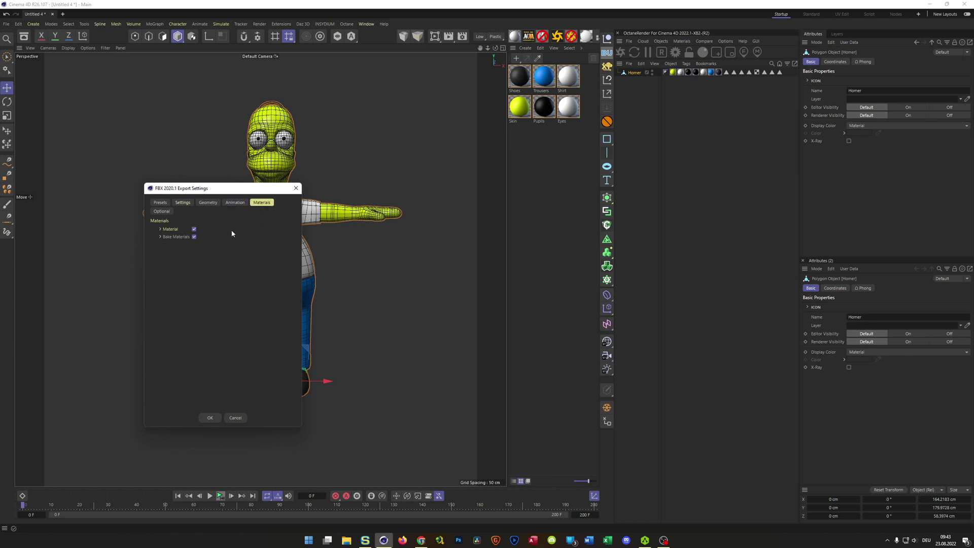
click(162, 211)
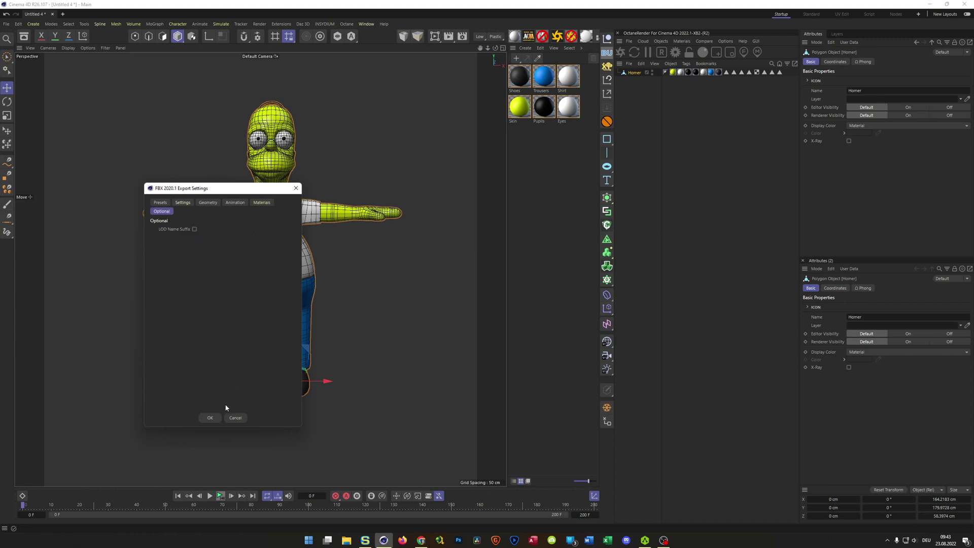
click(210, 417)
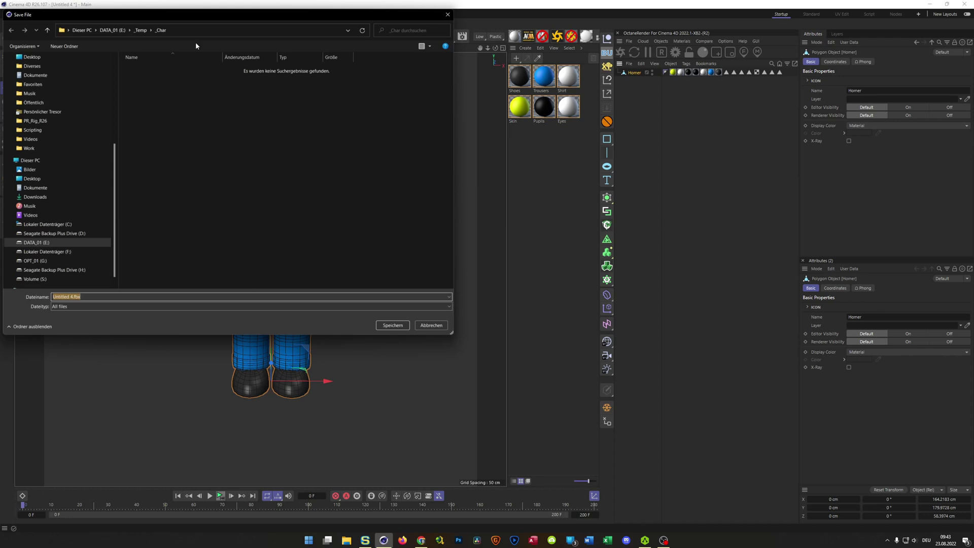
Step: Name the FBX file Homer and save it in the _Char folder inside _Temp
click(140, 294)
key(shift+Left)
key(shift+Left)
key(shift+Left)
key(shift+Left)
key(shift+Left)
key(shift+Left)
key(shift+Left)
key(shift+Left)
key(shift+Left)
text(Hom)
key(Return)
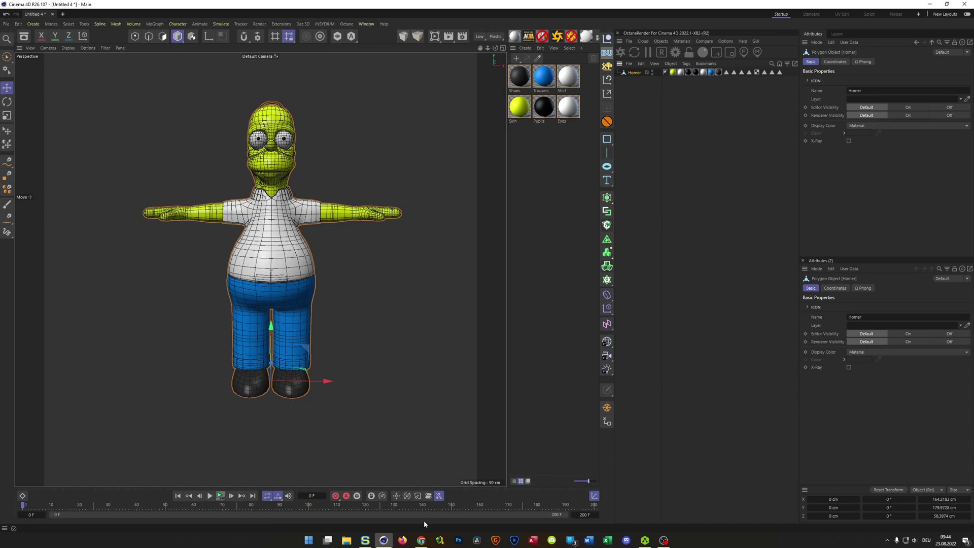
Step: Switch to Chrome and open mixamo.com in a new tab
click(421, 540)
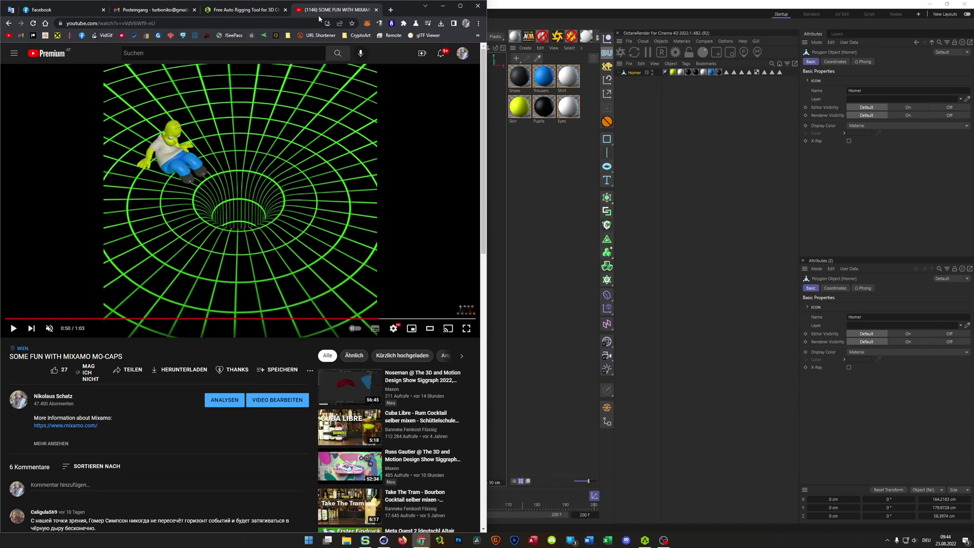
drag(244, 10, 388, 9)
click(389, 10)
click(309, 23)
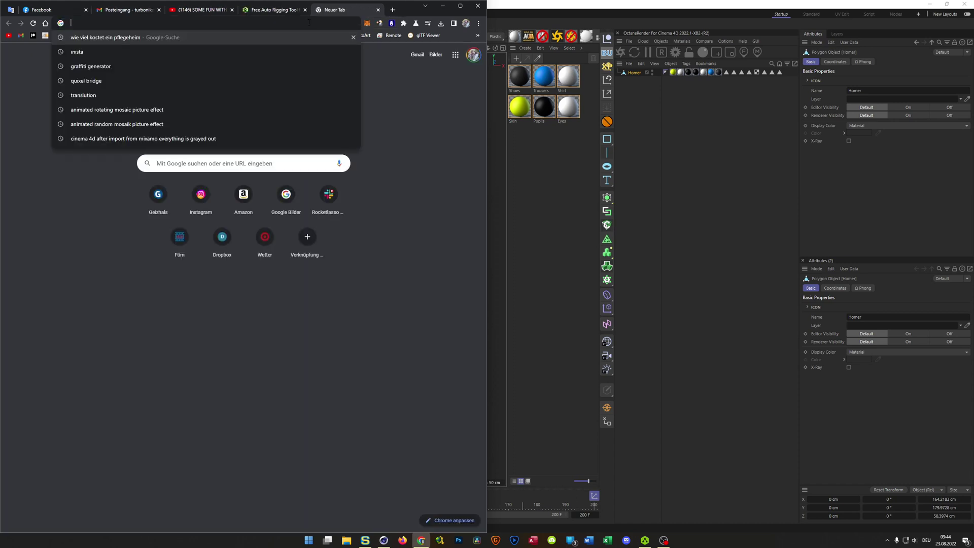
text(mixamo.com)
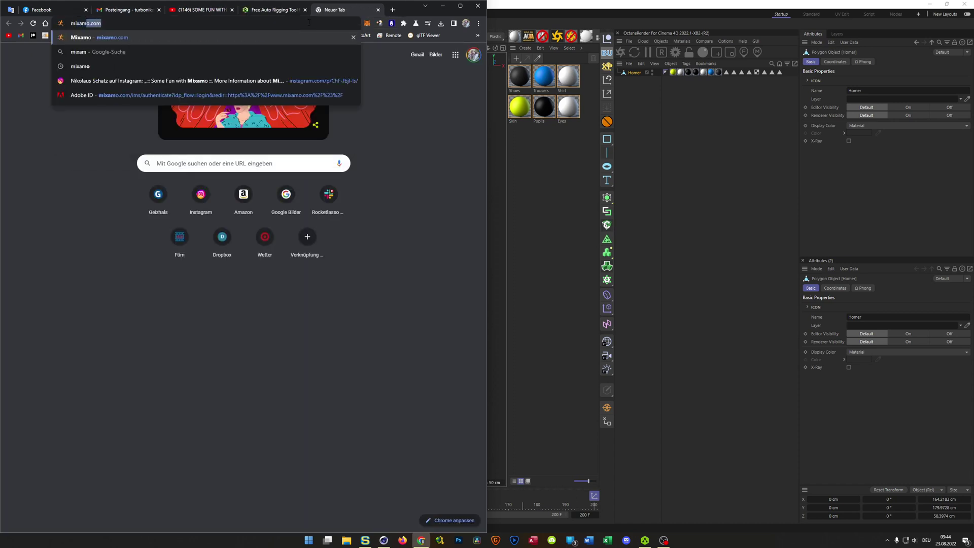
key(Return)
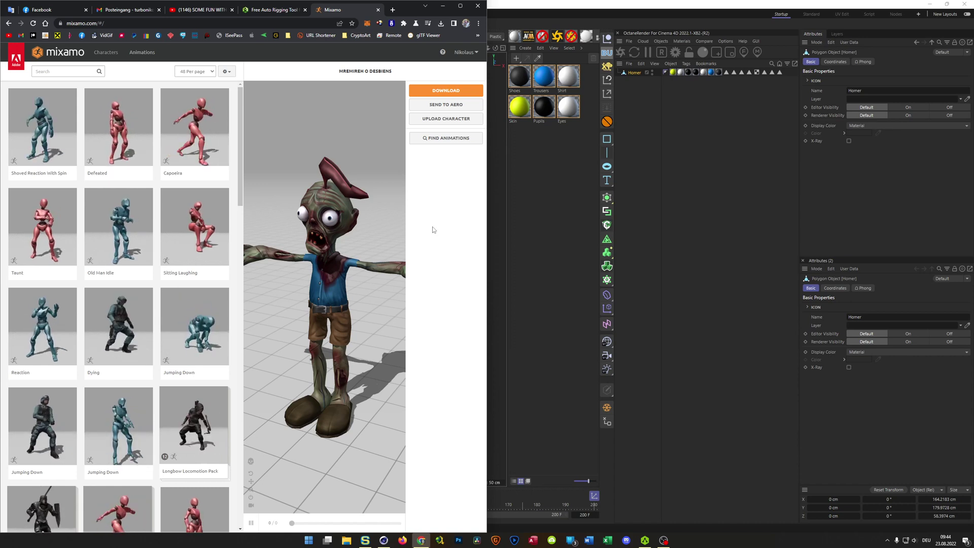
Step: Upload the exported Homer FBX as a new Mixamo character and accept its orientation with the front facing forward
click(437, 121)
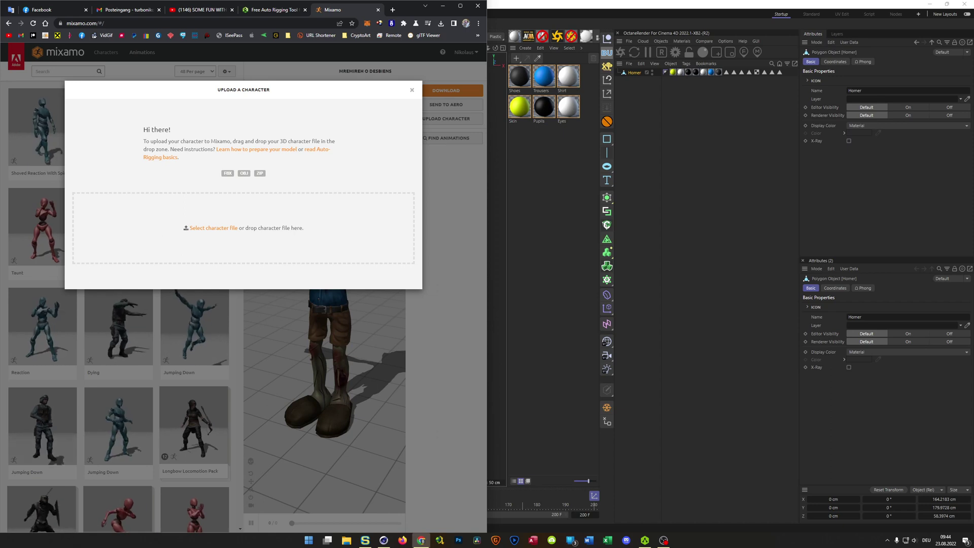
drag(425, 293, 221, 236)
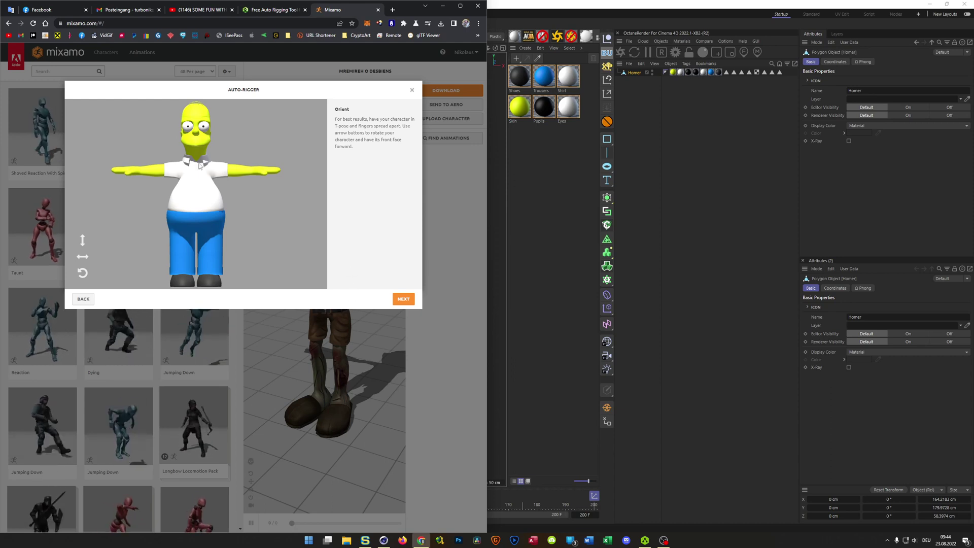
click(83, 258)
click(84, 257)
click(83, 257)
click(83, 257)
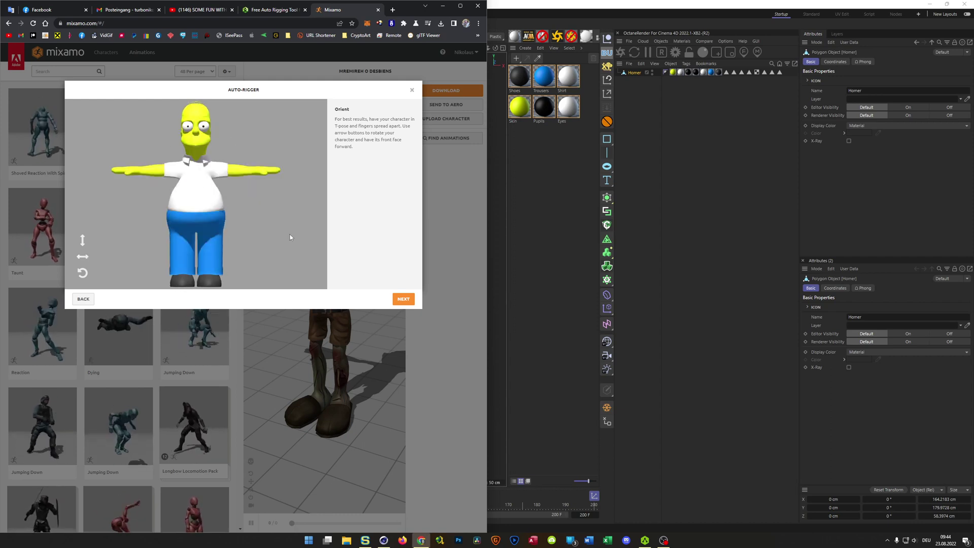
click(404, 299)
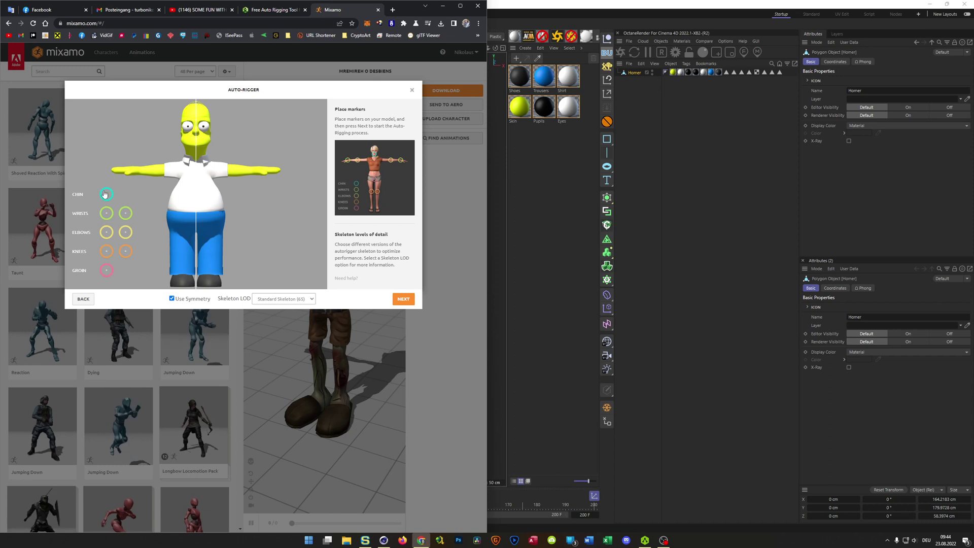
Step: Place the auto-rigger markers symmetrically on Homer's chin, wrists, elbows, knees and groin
mouse_move(105, 194)
mouse_down()
mouse_move(139, 191)
mouse_move(197, 152)
mouse_up()
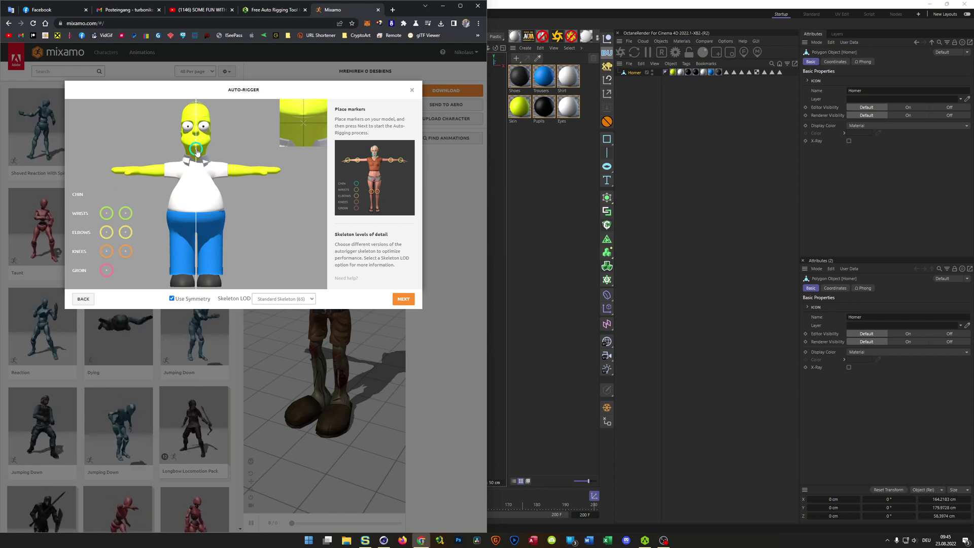
drag(197, 151, 197, 151)
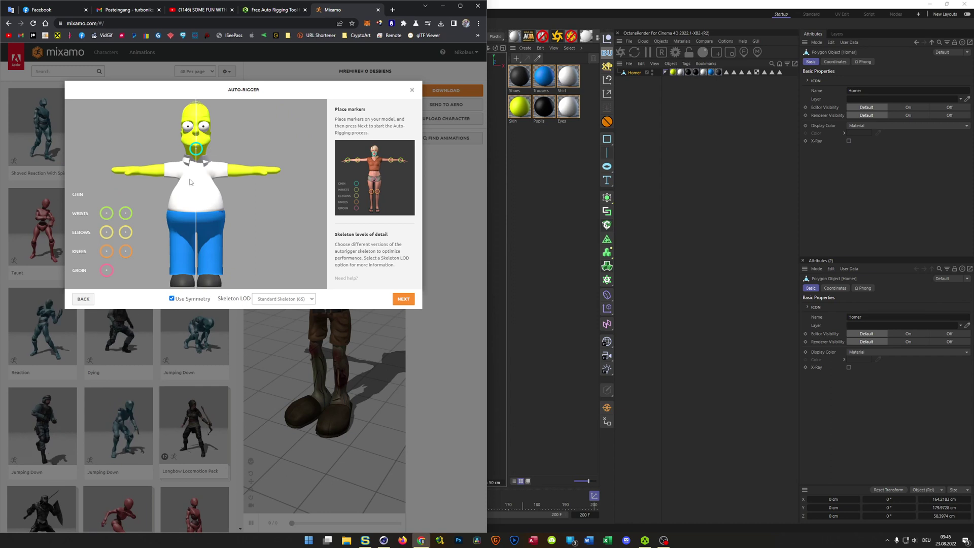
drag(107, 213, 141, 174)
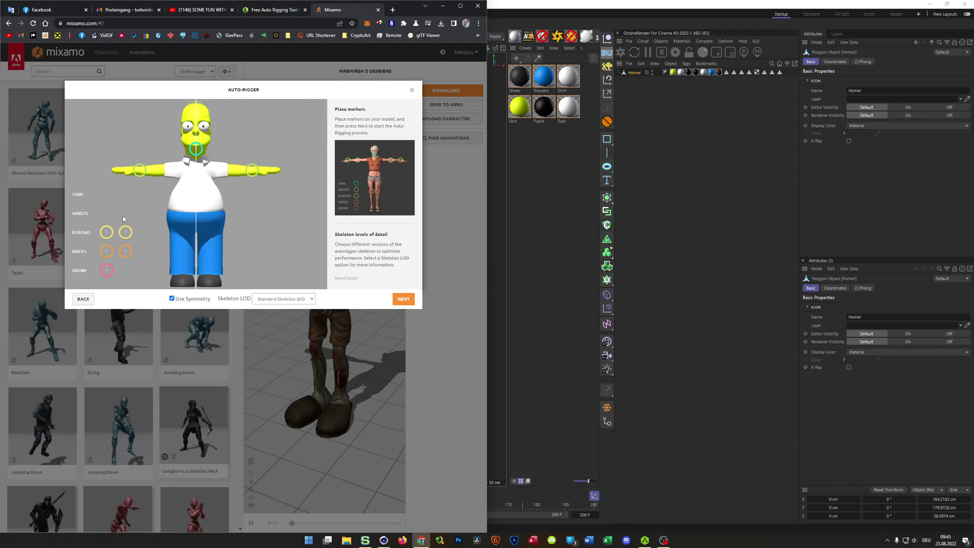
mouse_move(125, 232)
mouse_down()
mouse_move(152, 200)
mouse_move(158, 173)
mouse_up()
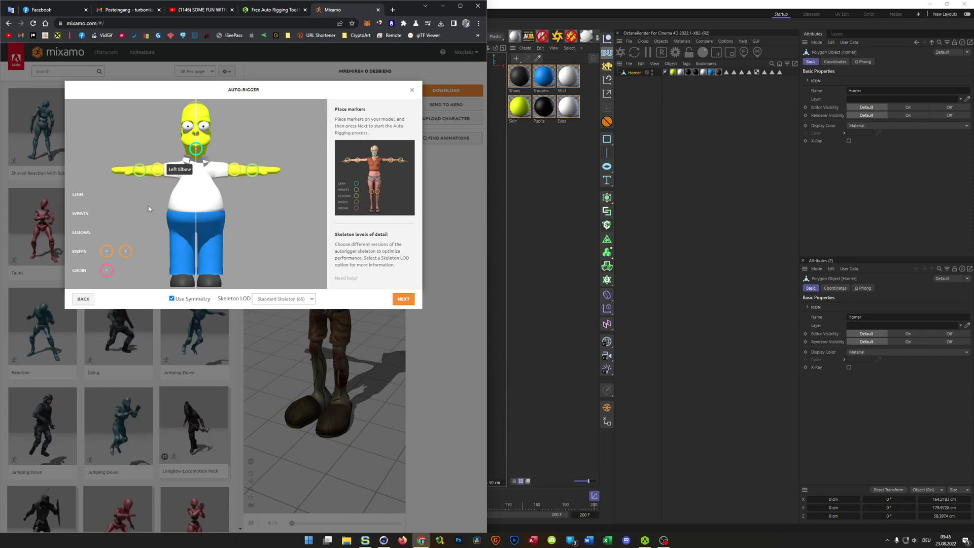
drag(106, 251, 183, 254)
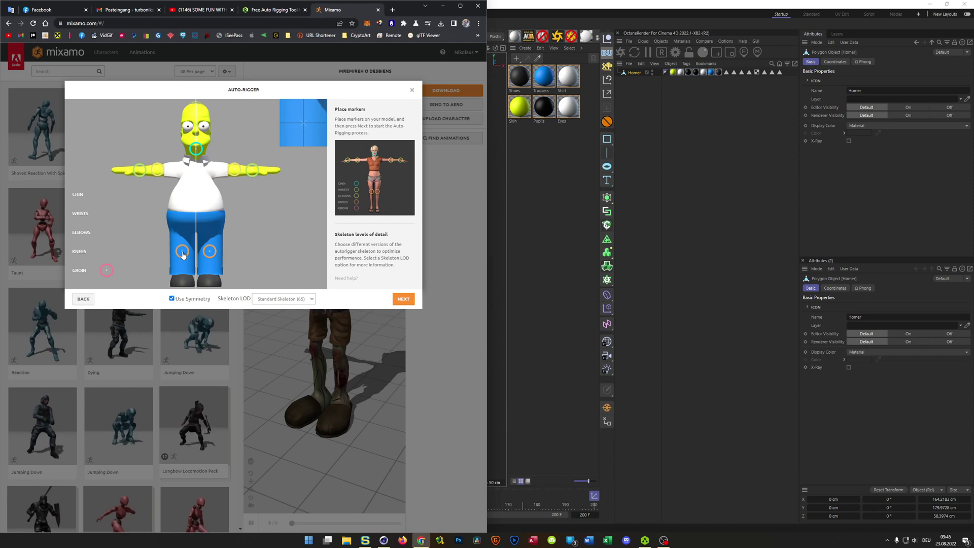
drag(184, 255, 183, 255)
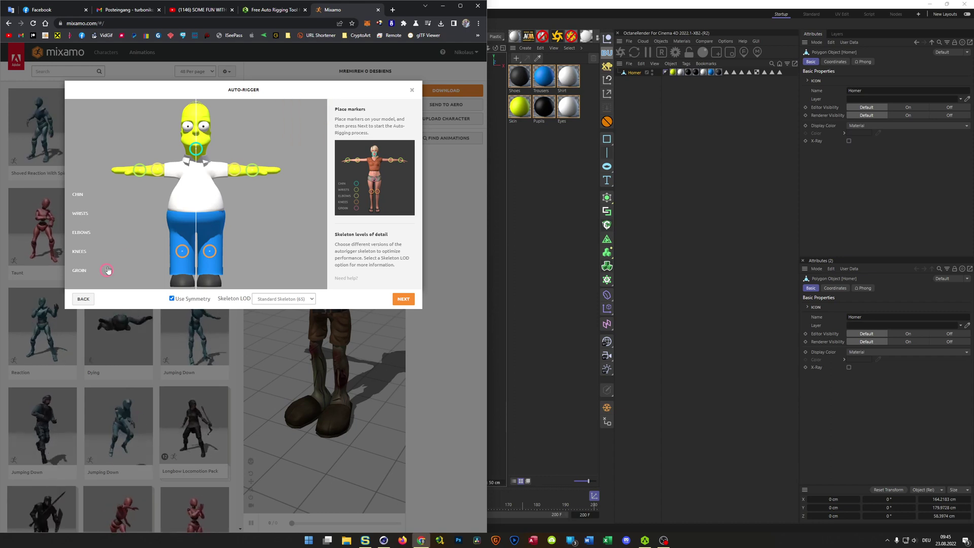
mouse_move(109, 270)
mouse_down()
mouse_move(171, 228)
mouse_move(197, 224)
mouse_up()
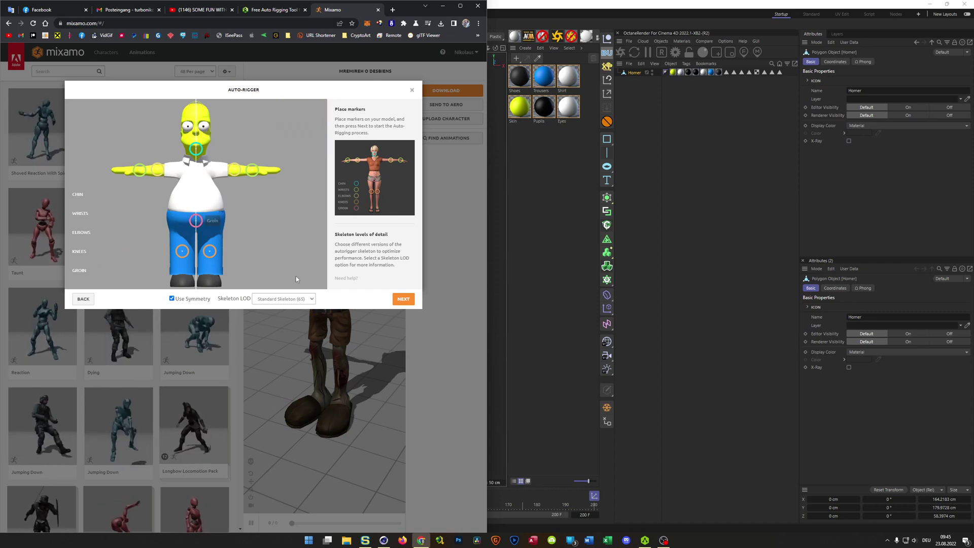
Step: Set the Skeleton LOD to 3 Chain Fingers (49), run the auto-rigging and accept the rigged Homer
click(300, 298)
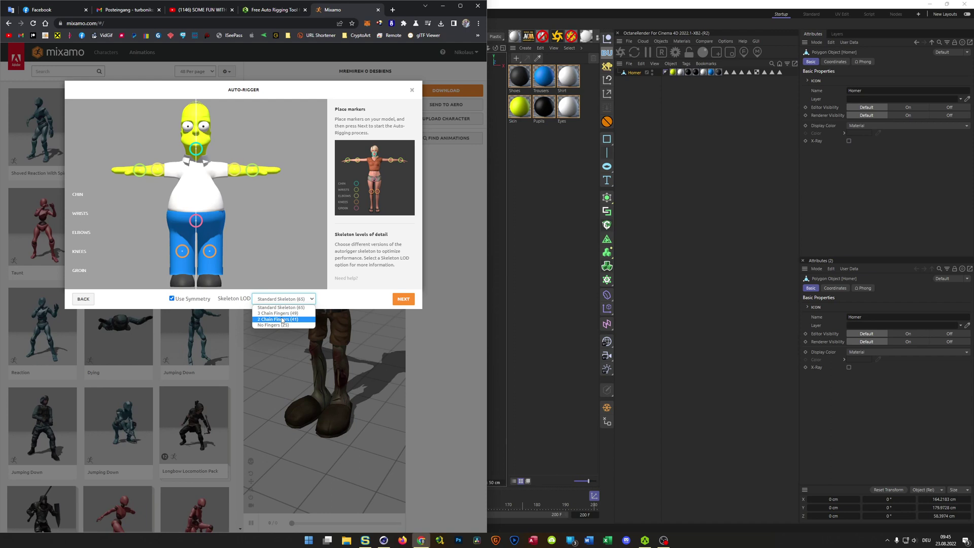
click(290, 313)
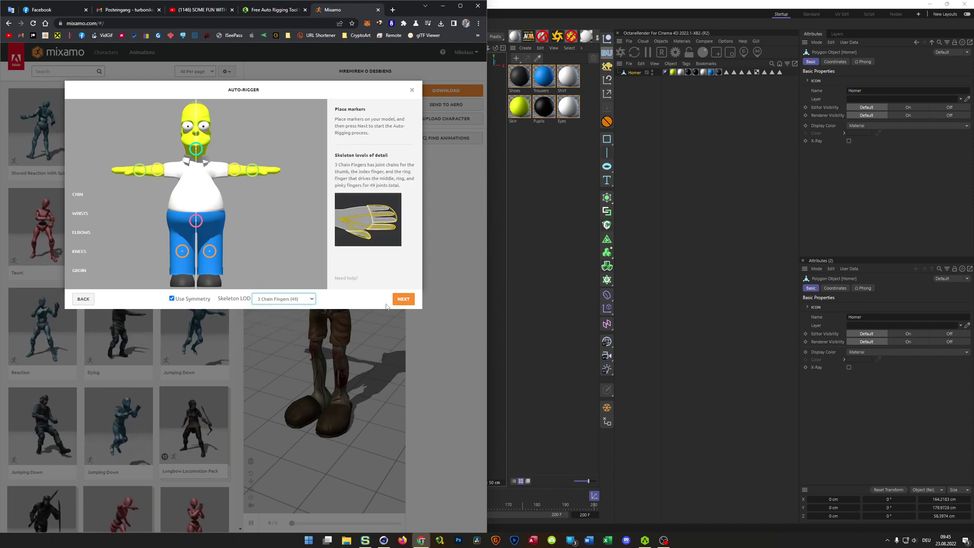
click(404, 300)
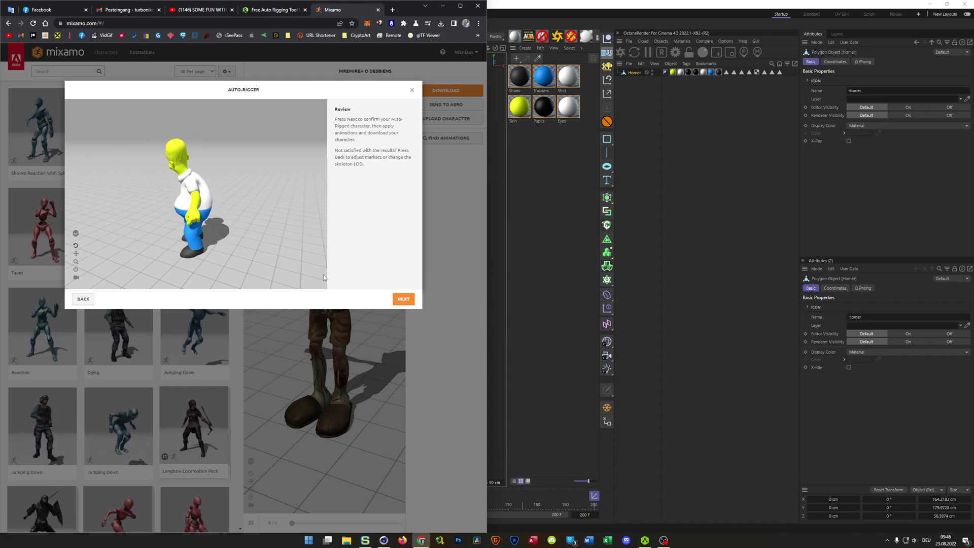
click(402, 300)
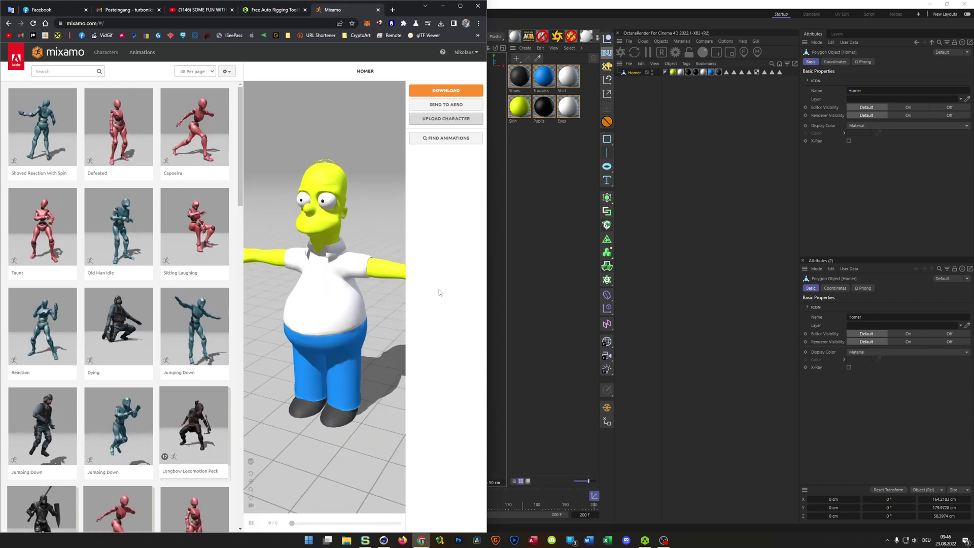
Step: Switch to the ActorCore website and browse the available animations in its motion library
click(55, 71)
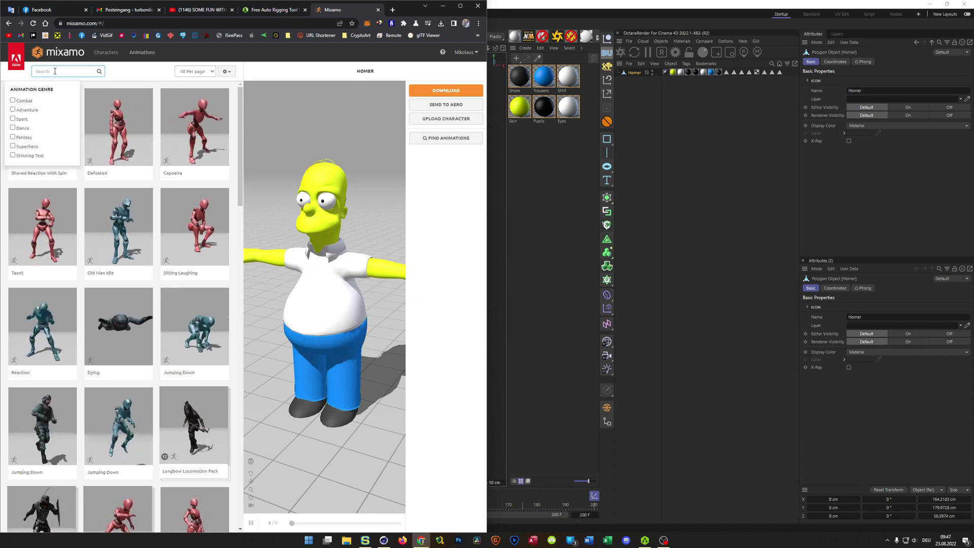
click(263, 11)
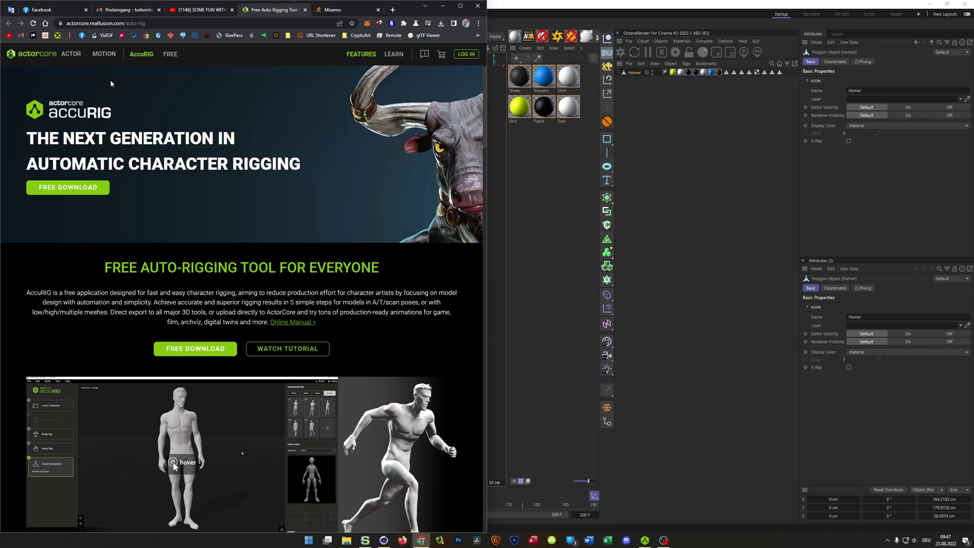
click(104, 53)
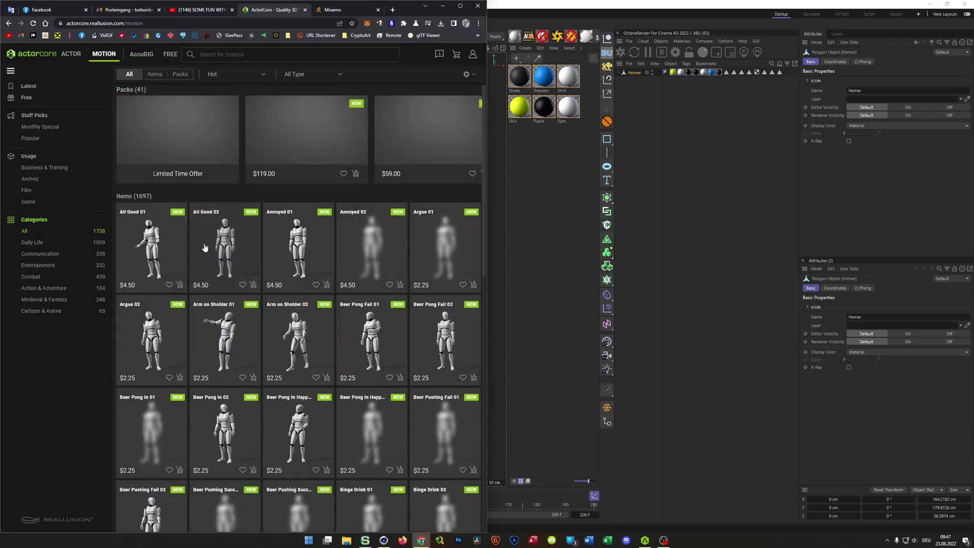
scroll(242, 273, down, 5)
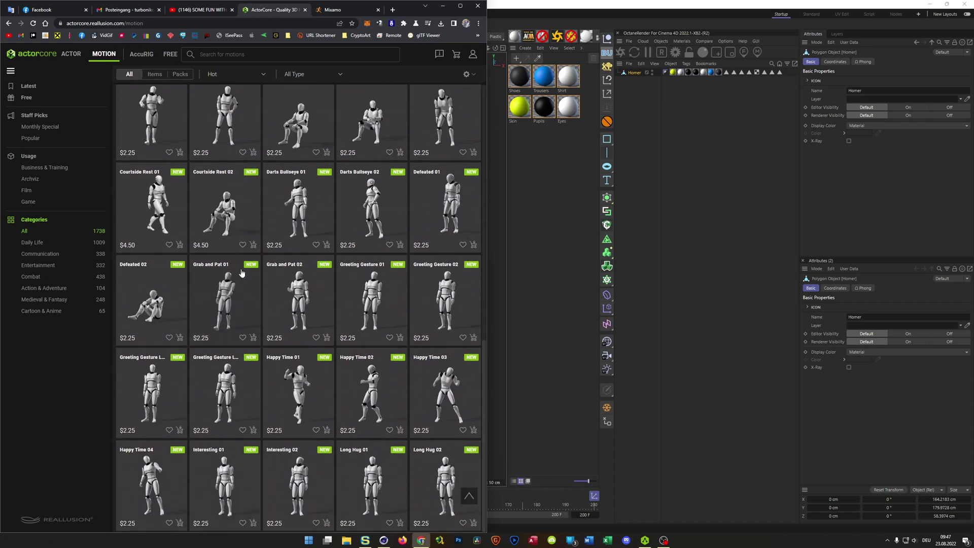
scroll(242, 273, up, 2)
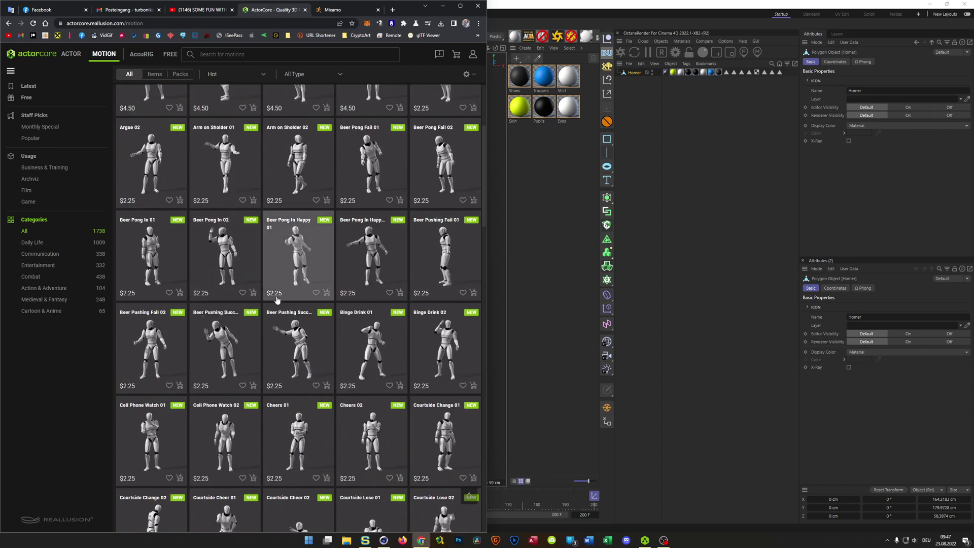
Step: Look through the rest of the ActorCore motion items, from the newest motions to the hot and free ones
scroll(373, 324, up, 4)
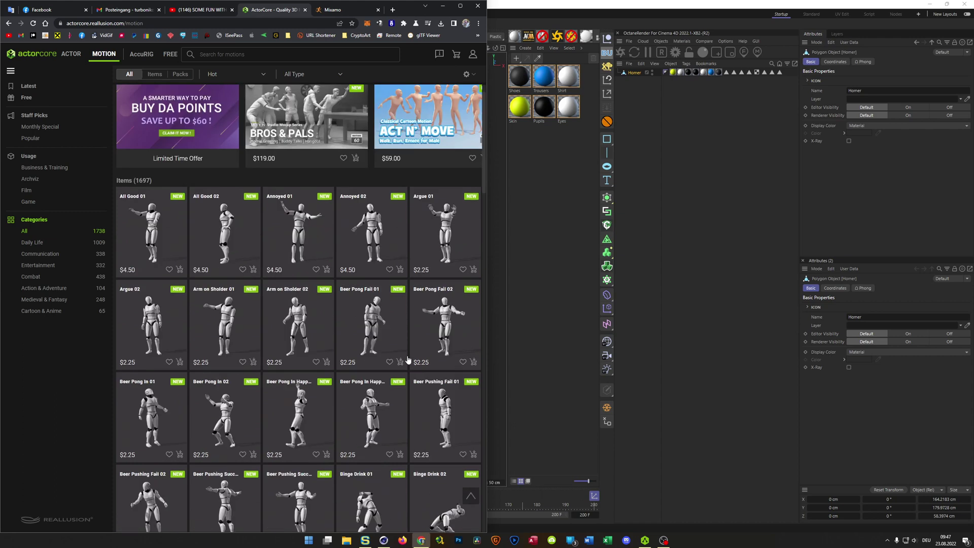
scroll(264, 318, down, 10)
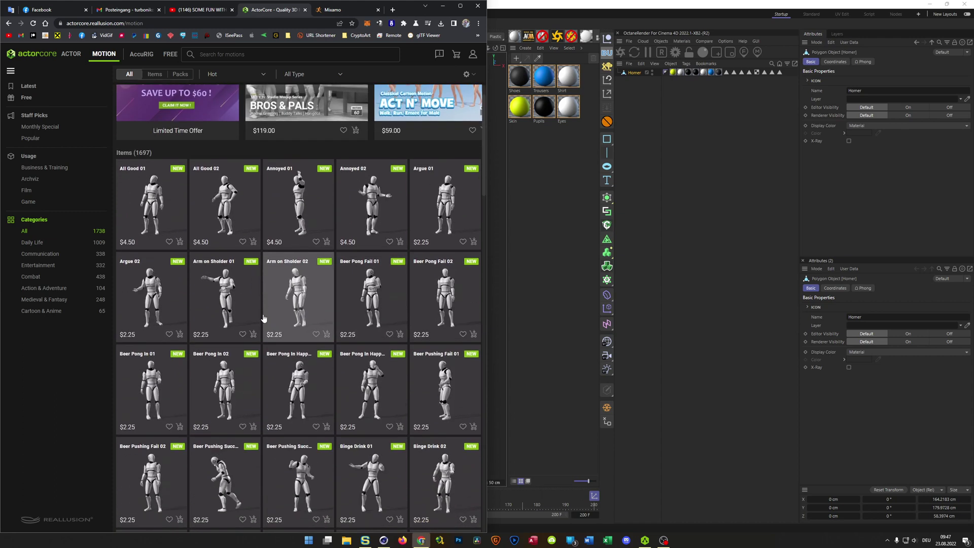
scroll(264, 318, down, 10)
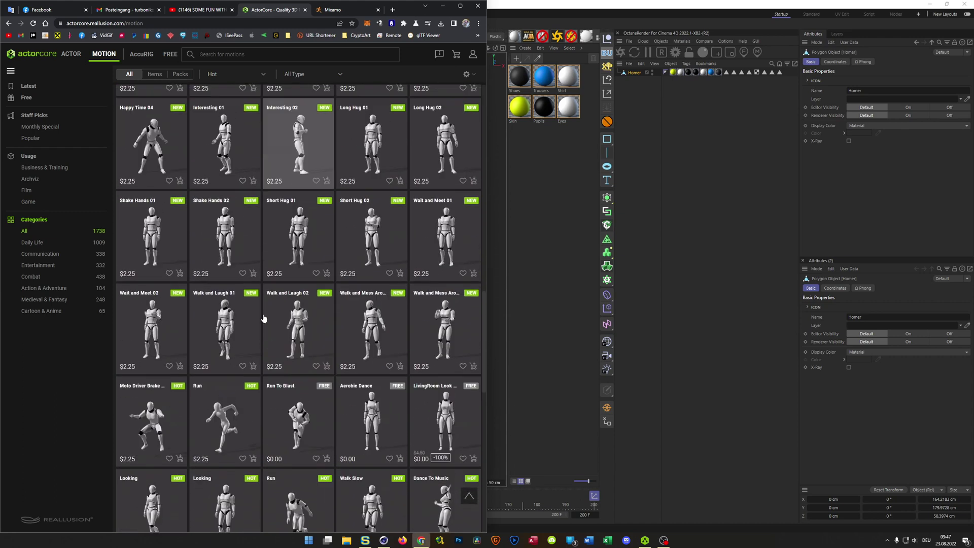
scroll(264, 318, down, 2)
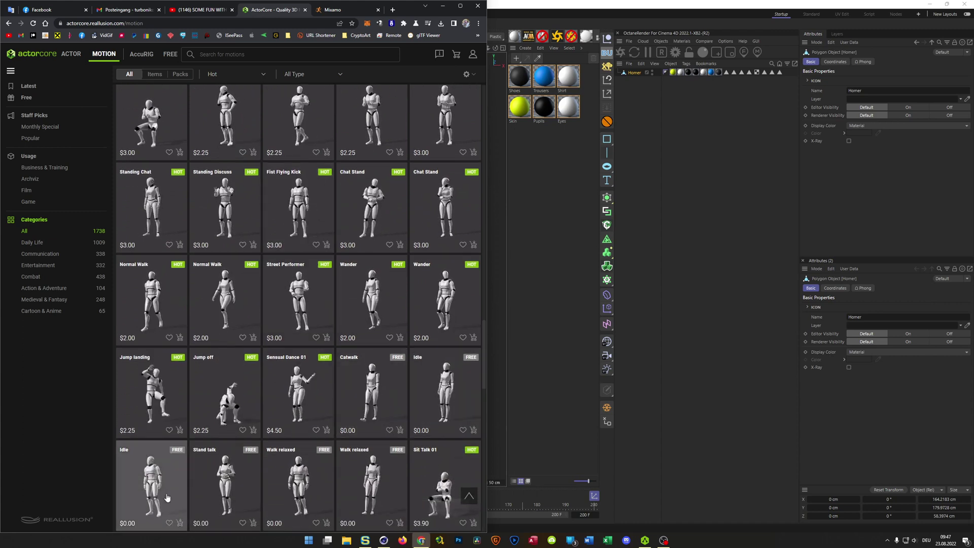
scroll(227, 474, up, 20)
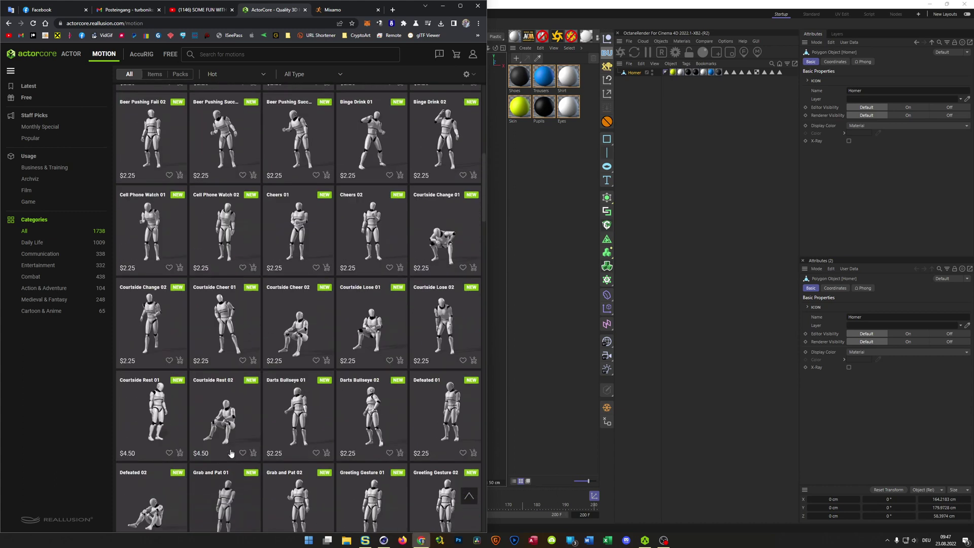
Step: Return to Mixamo and search its animations for "crawl"
click(345, 10)
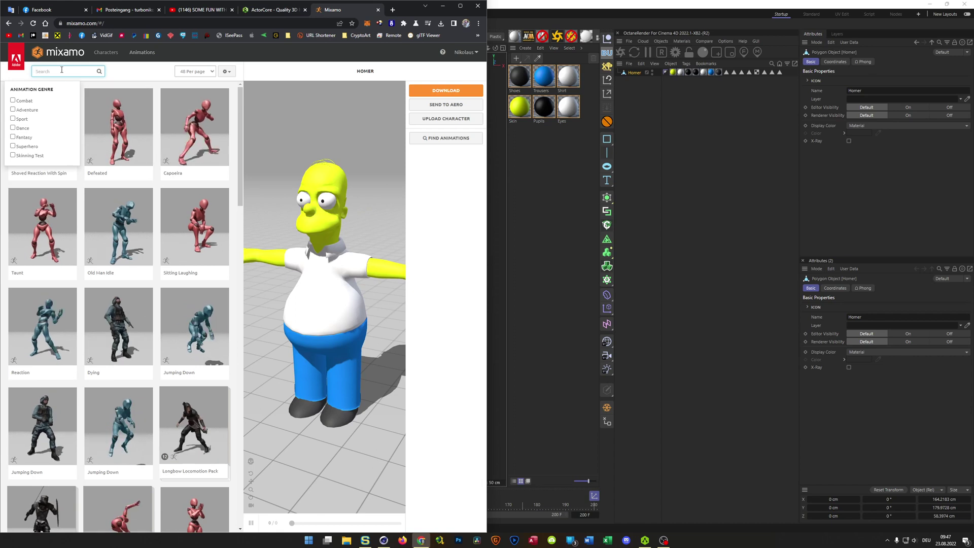
text(cr)
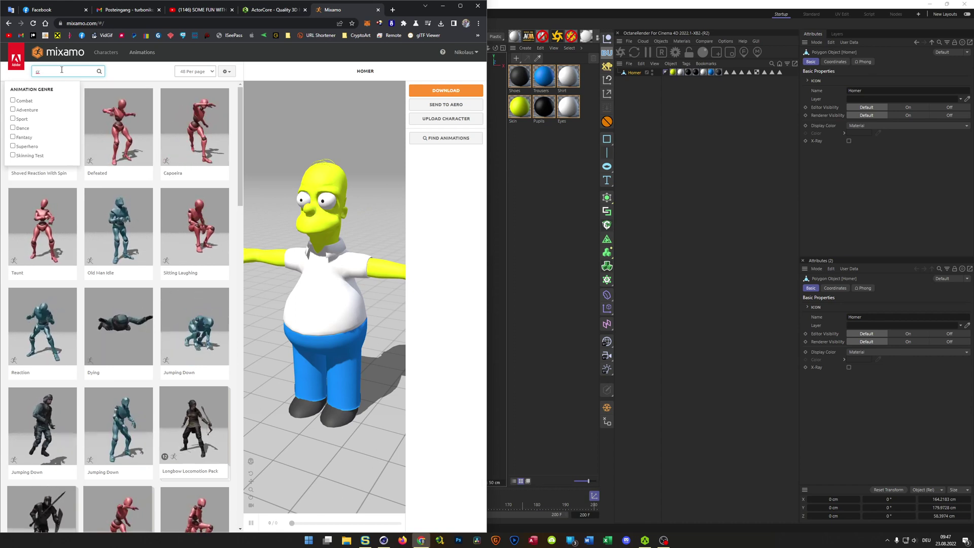
key(BackSpace)
key(BackSpace)
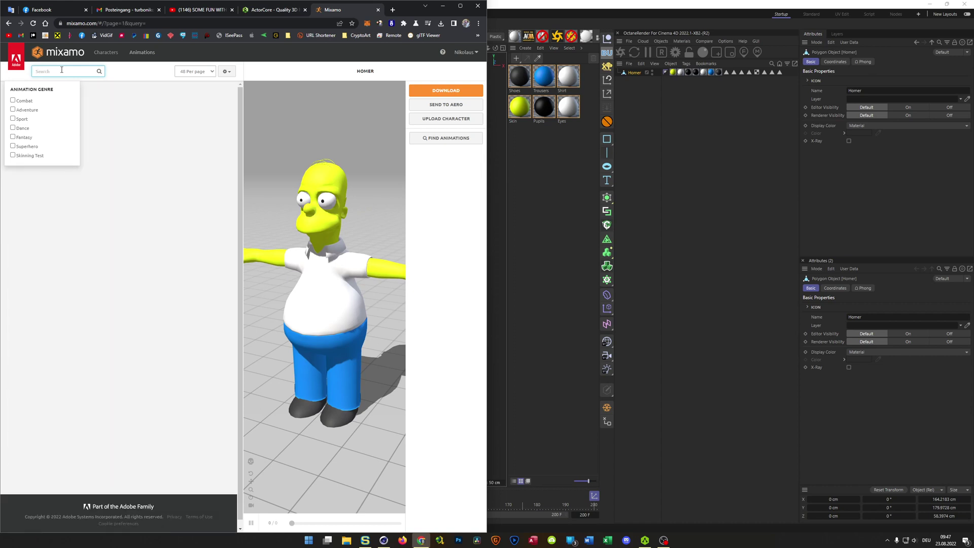
text(cr)
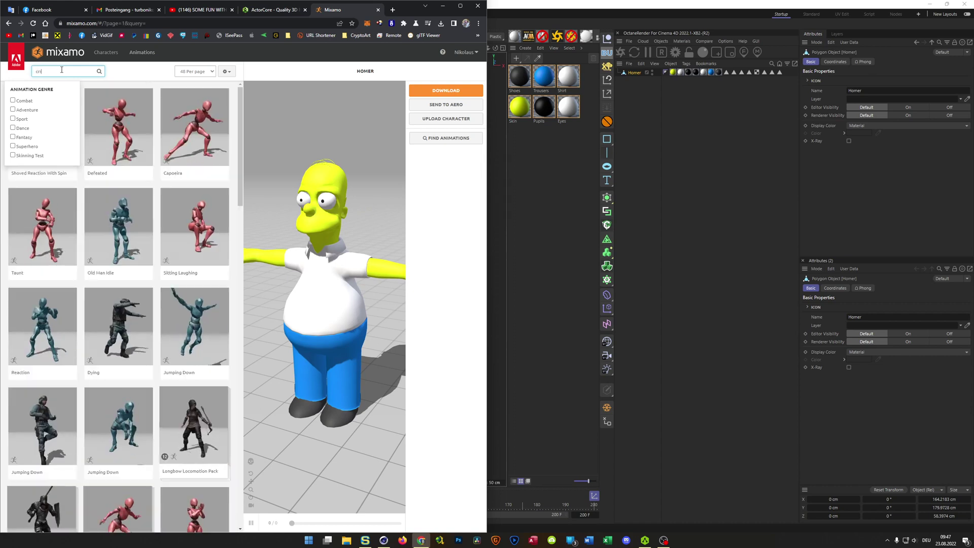
text(awl)
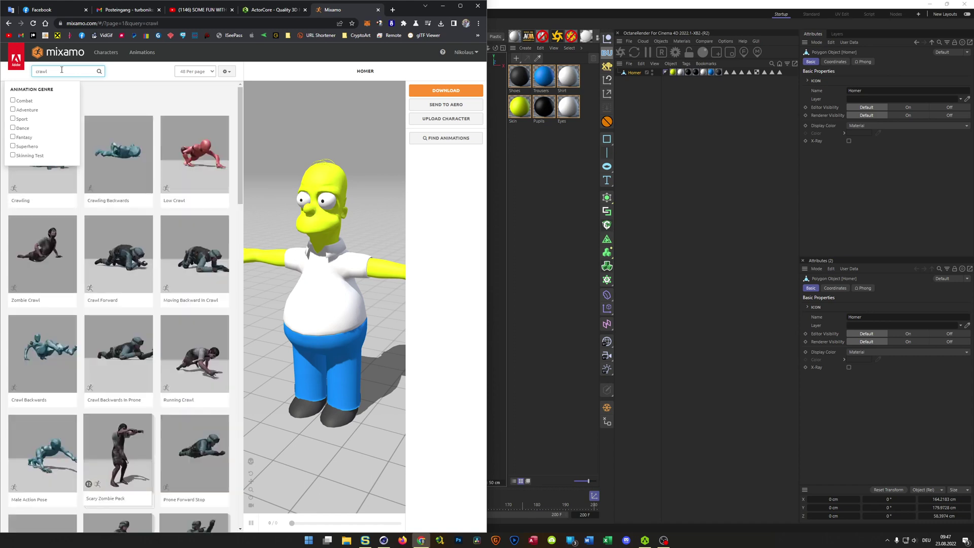
click(139, 75)
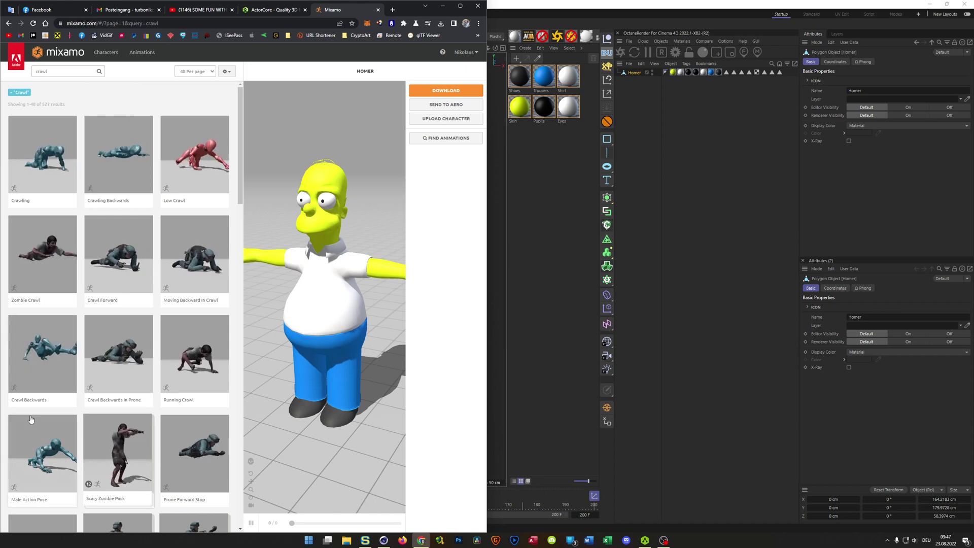
Step: Apply the Crawl Backwards animation to Homer with In Place enabled, Character Arm-Space at 88 and Trim from -50 to 150
click(41, 354)
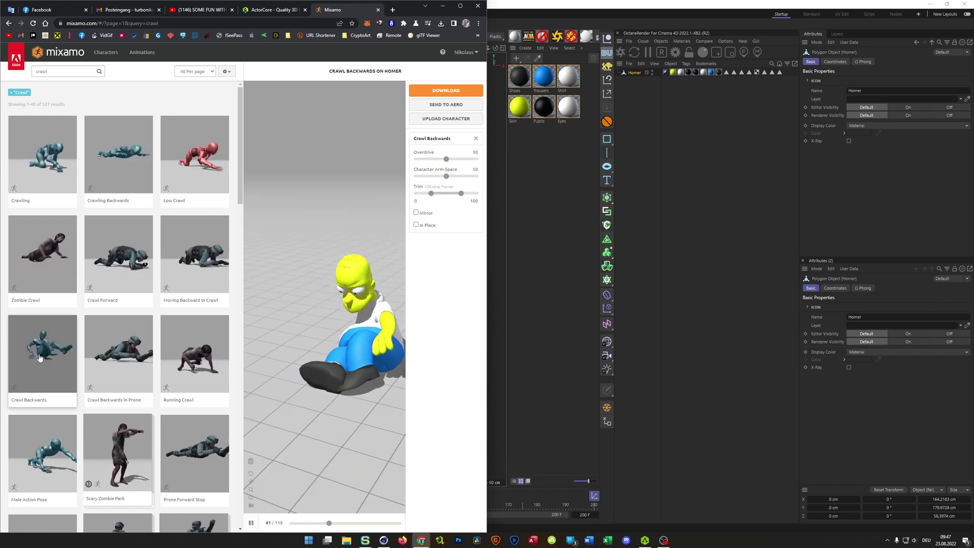
click(416, 225)
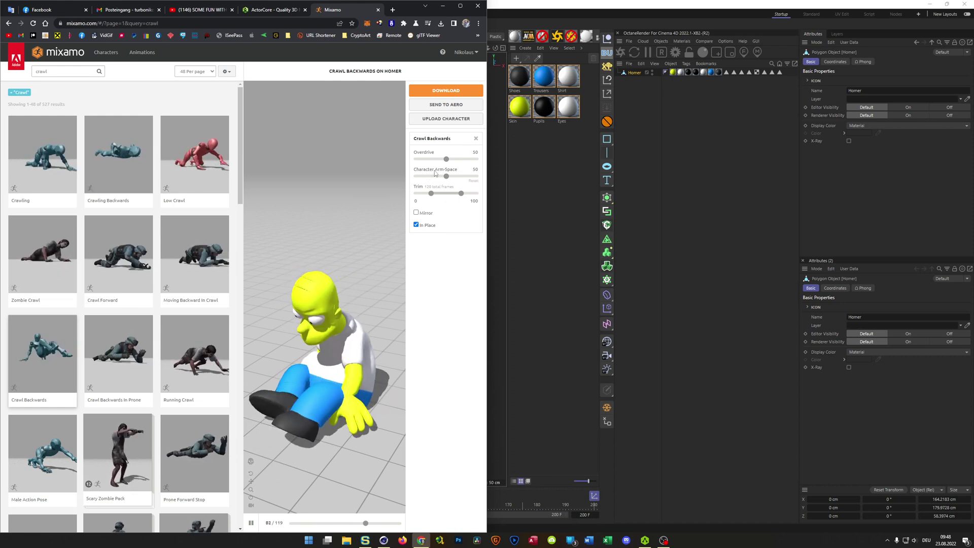
drag(447, 176, 472, 176)
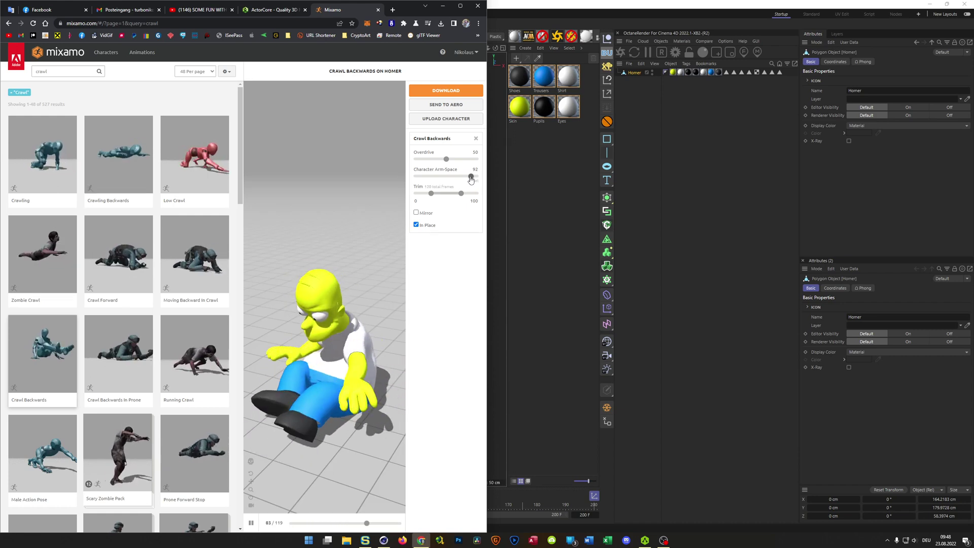
drag(471, 178, 470, 178)
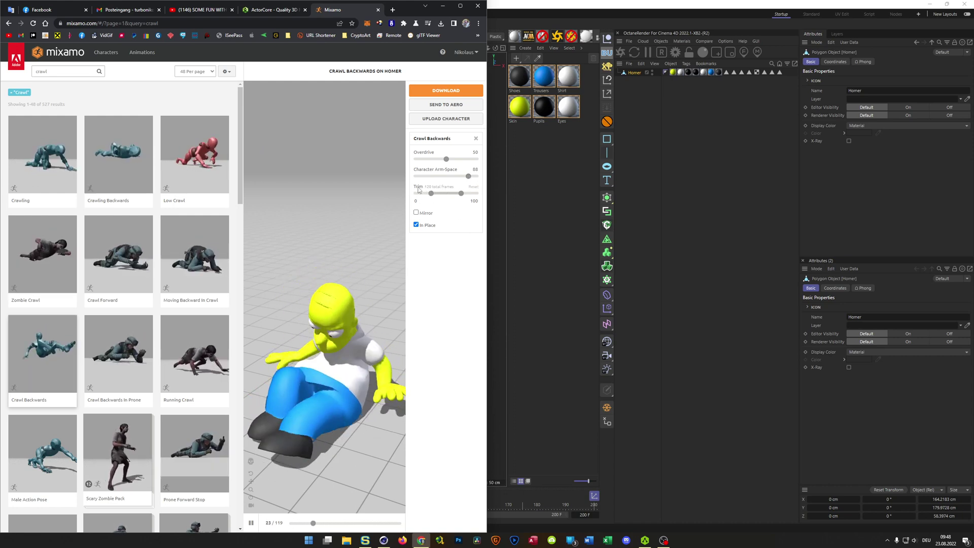
drag(431, 194, 477, 197)
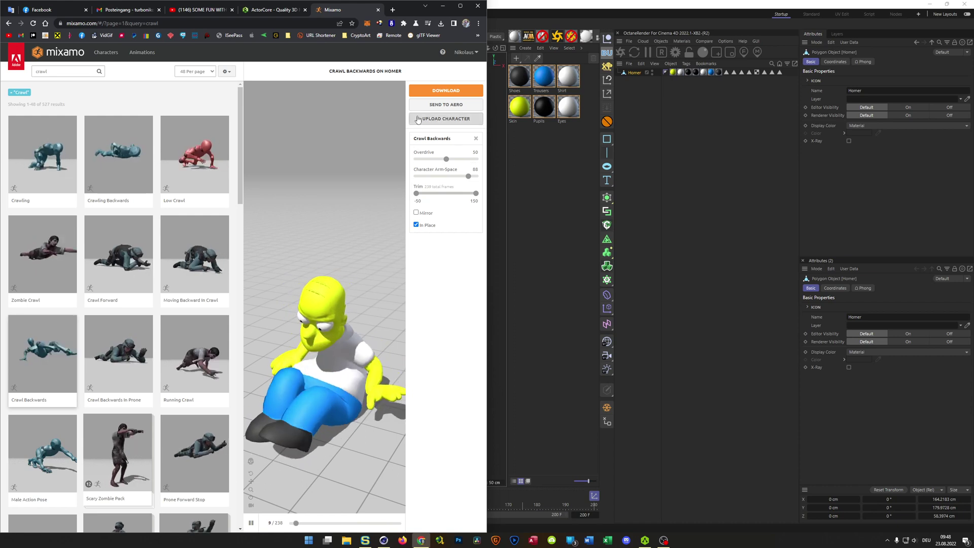
Step: Download the animated Homer as FBX Binary with skin at 30 frames per second, saved as "Homer Crawl Backwards.fbx"
click(446, 91)
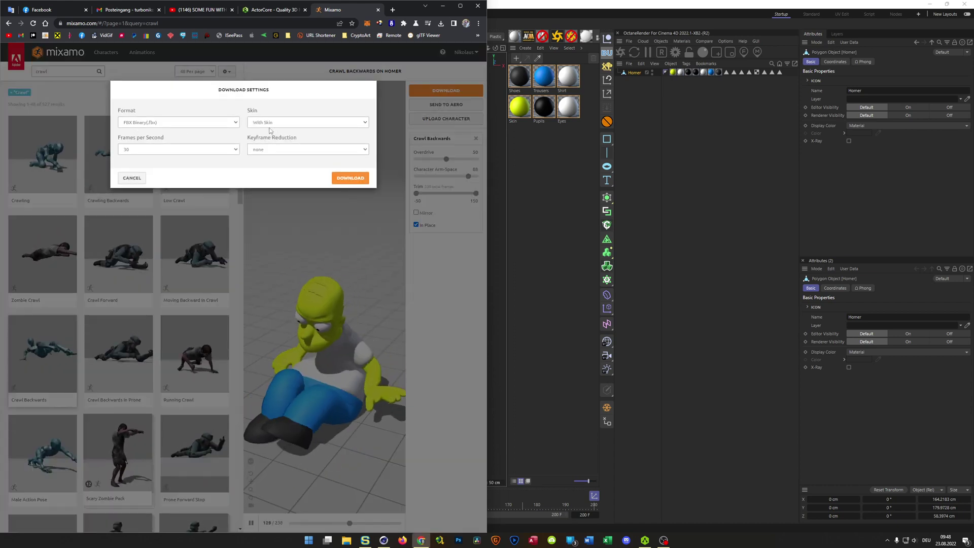
click(150, 150)
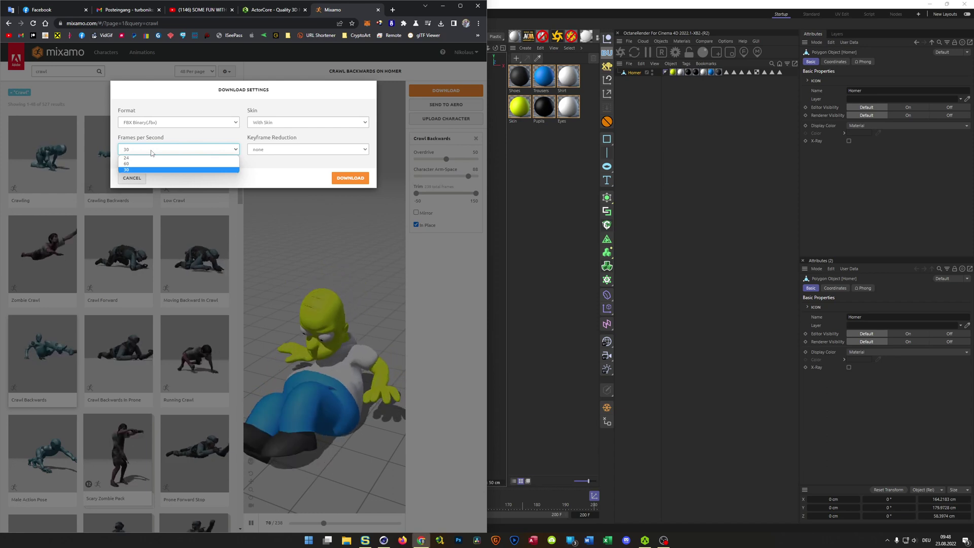
click(151, 152)
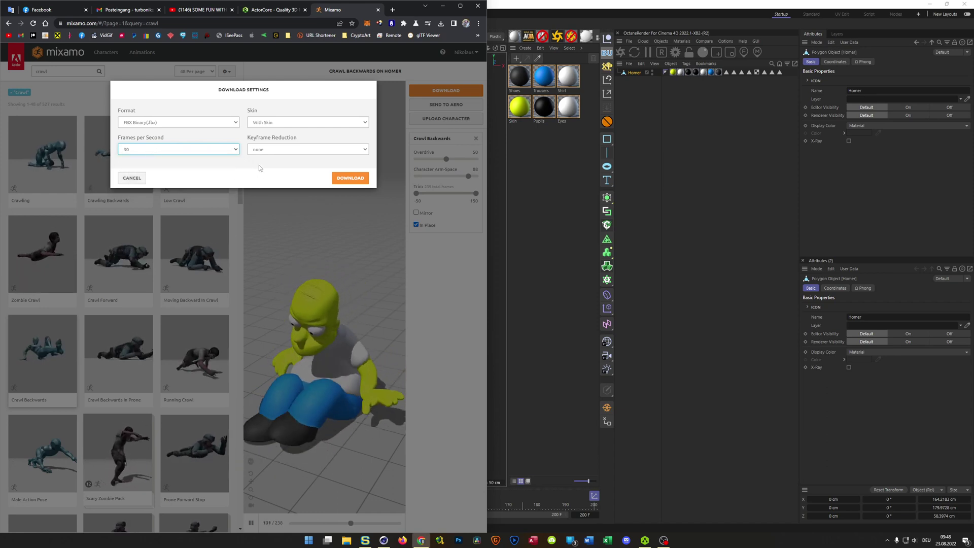
click(350, 177)
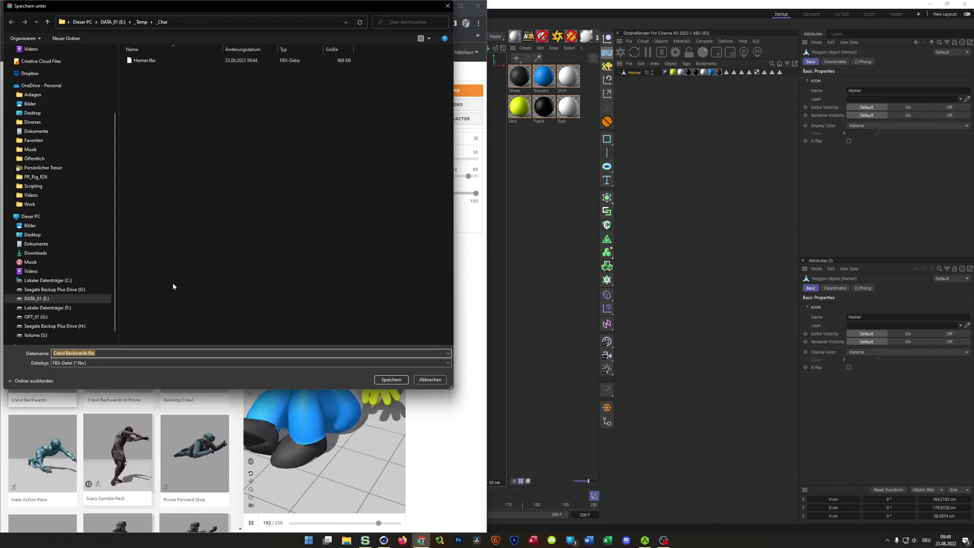
key(Home)
text(Homer)
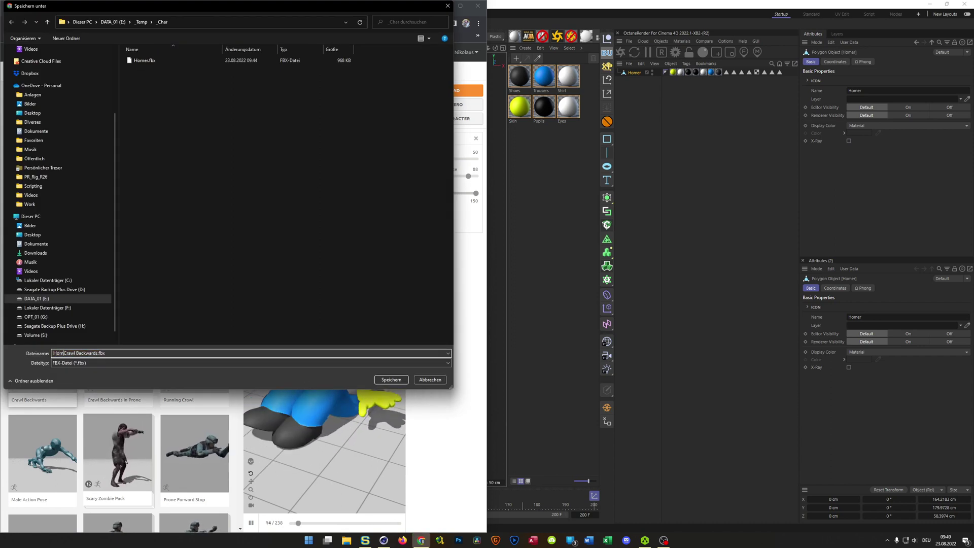
key(Return)
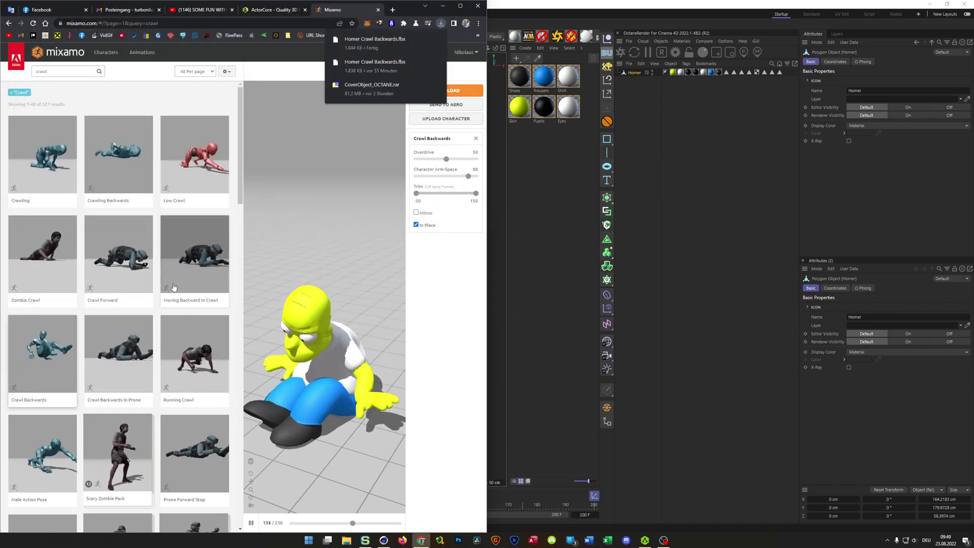
Step: Switch to Cinema 4D and open Homer Crawl Backwards.fbx, accepting the FBX import settings as they are
click(443, 6)
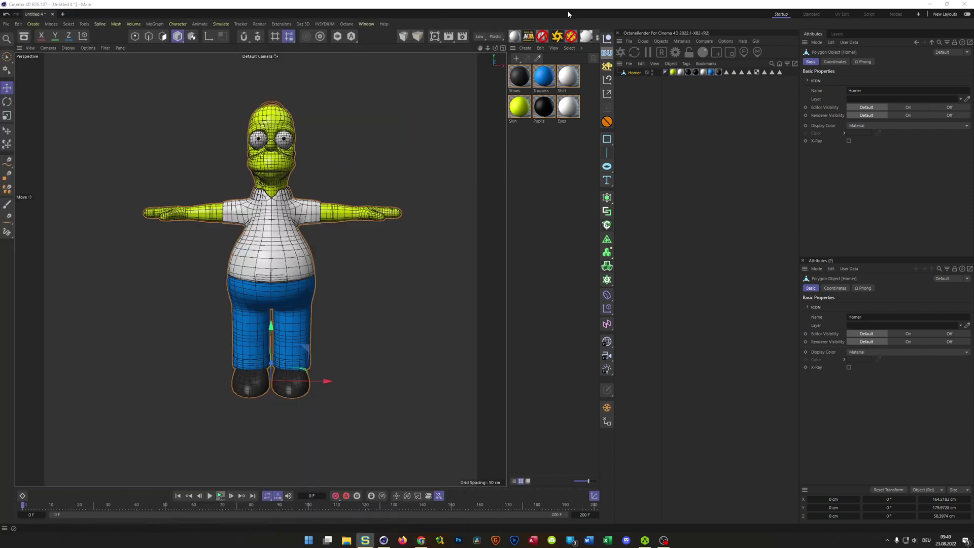
click(635, 162)
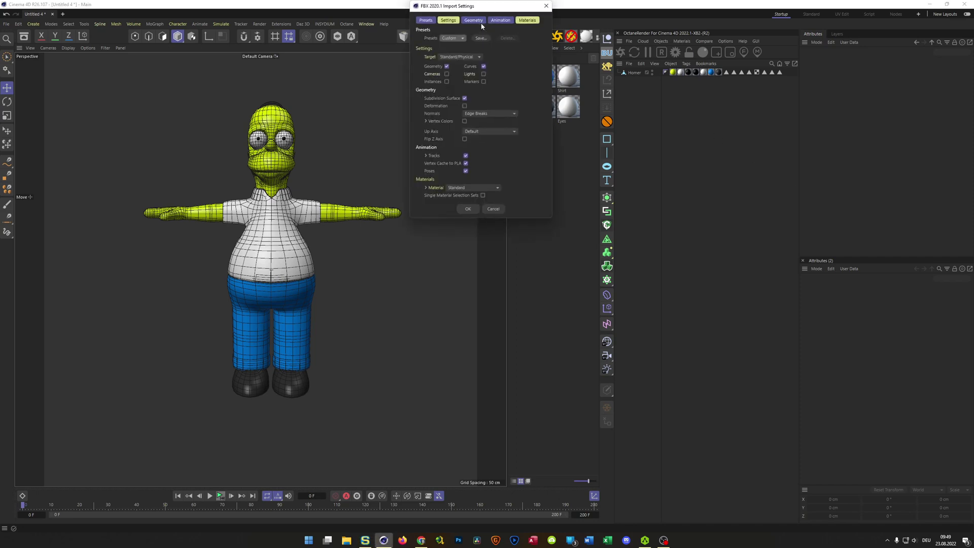
click(468, 209)
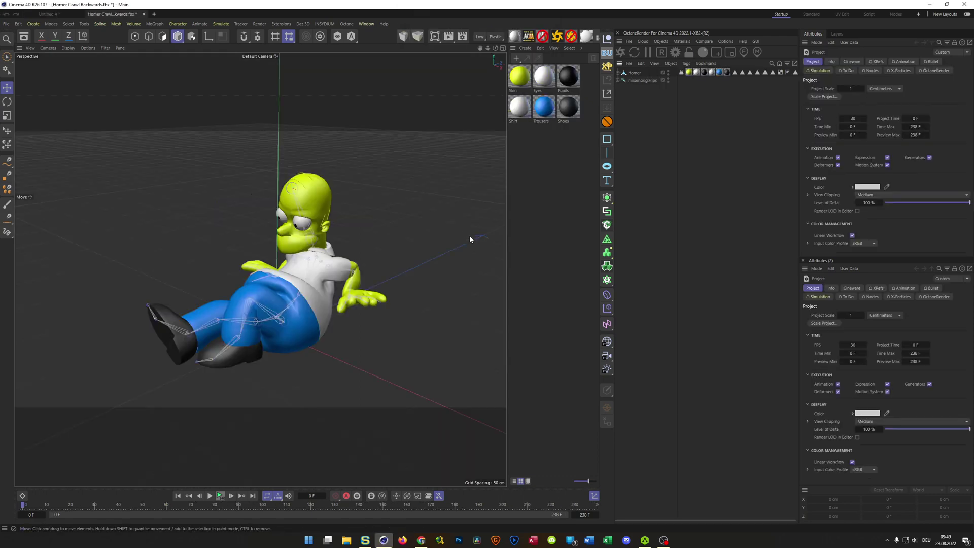
Step: Play back the imported crawl animation and check Homer's movement from the other side
alt+drag(300, 271, 356, 276)
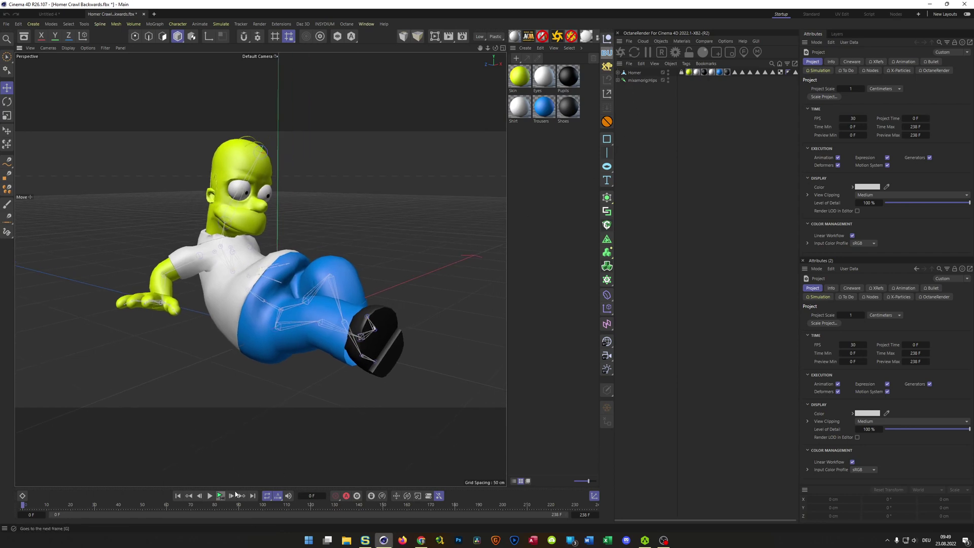
click(220, 497)
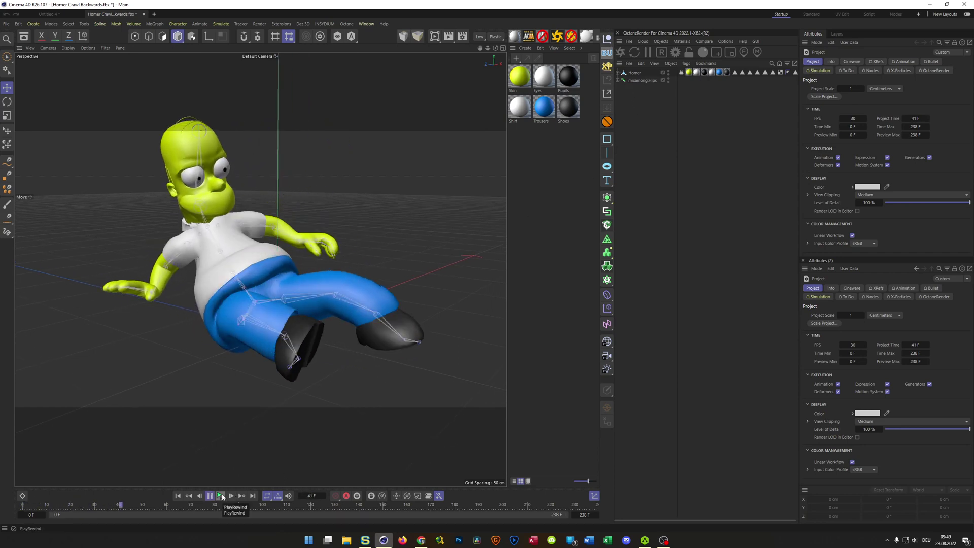
click(221, 497)
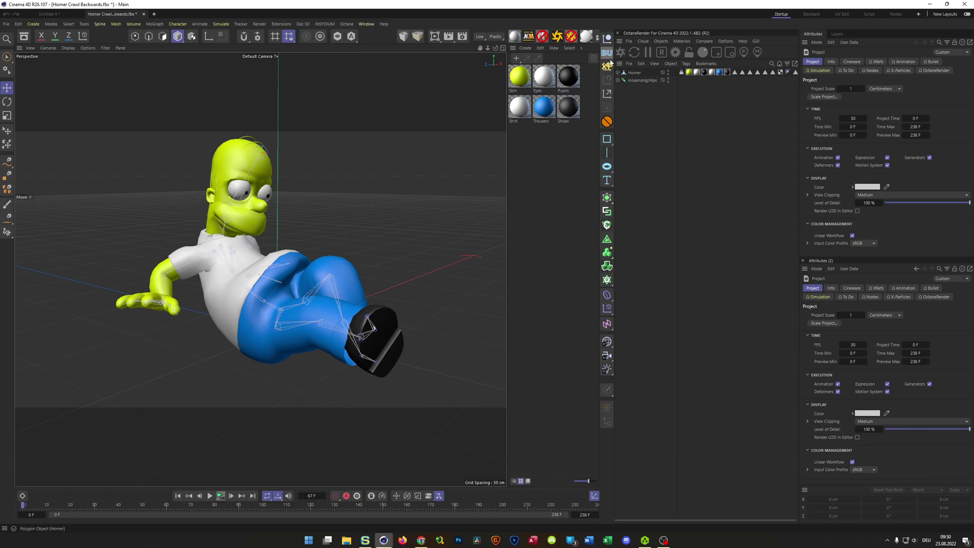
Step: Group the Homer mesh and the mixamorig:Hips skeleton under a new null named Homer
click(606, 39)
drag(631, 98, 633, 73)
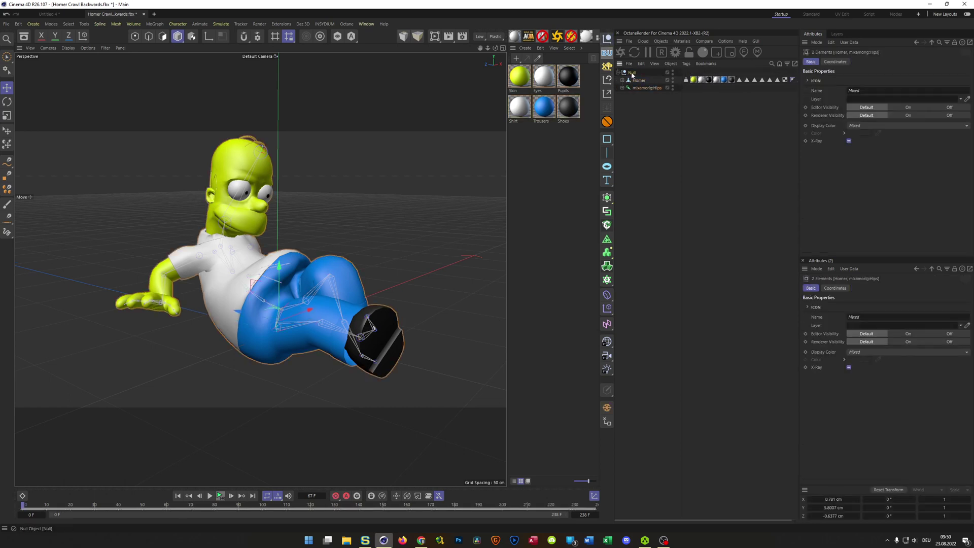
double_click(632, 72)
text(Homer)
key(Return)
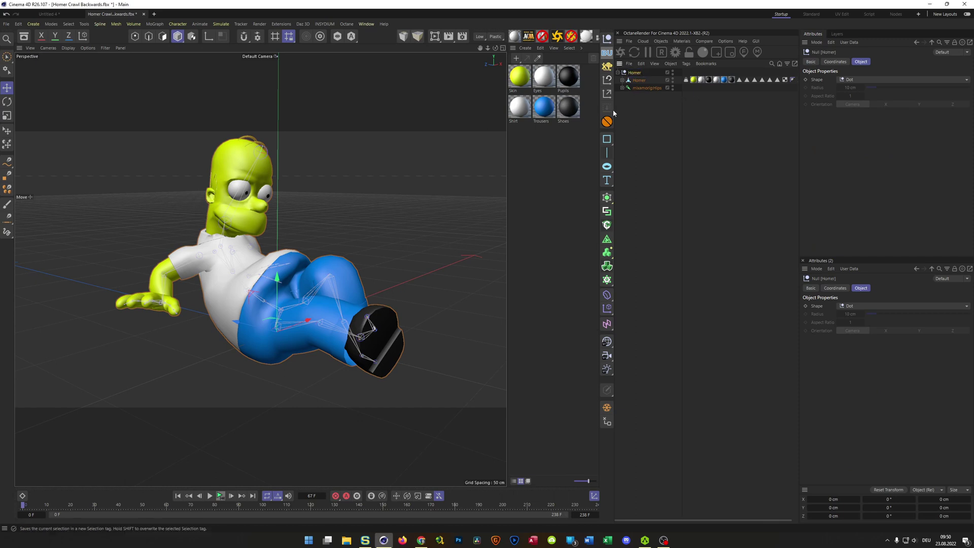
Step: Copy the Homer null with its mesh and skeleton into a new, empty project
click(633, 115)
click(635, 73)
click(637, 81)
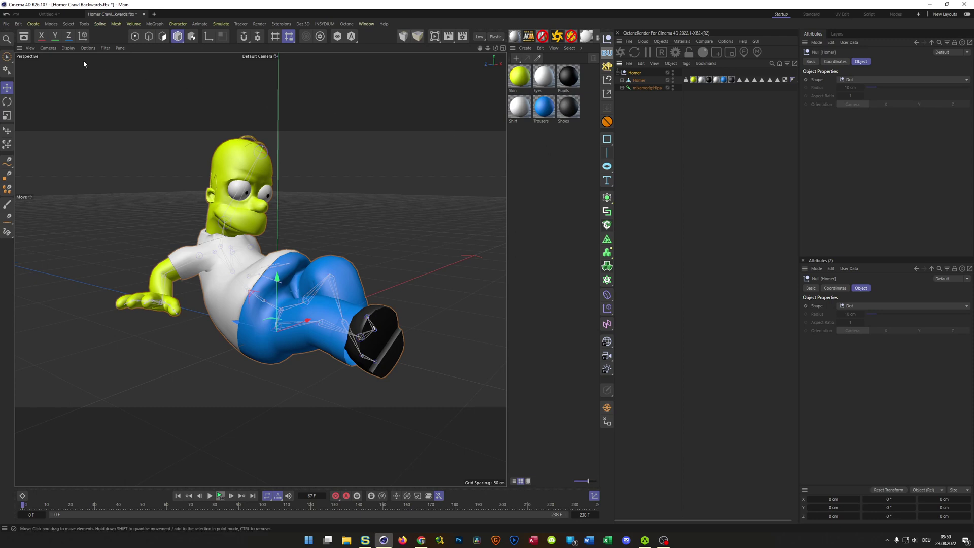
click(6, 24)
click(23, 38)
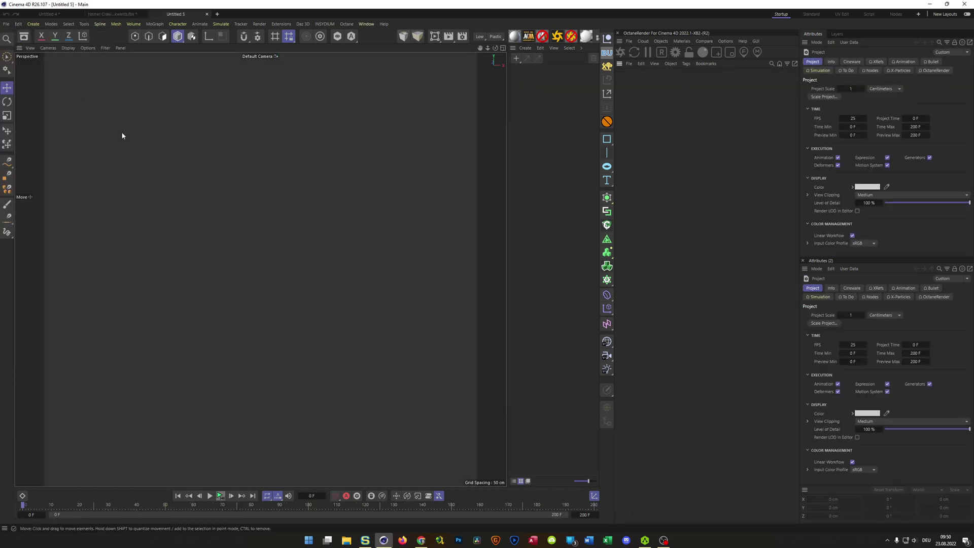
key(ctrl+v)
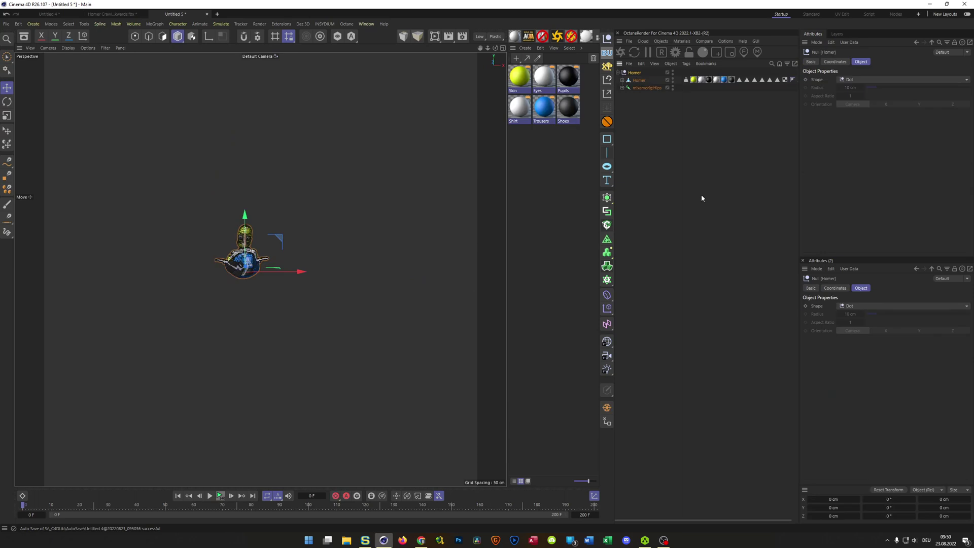
scroll(229, 241, up, 5)
alt+drag(170, 241, 256, 149)
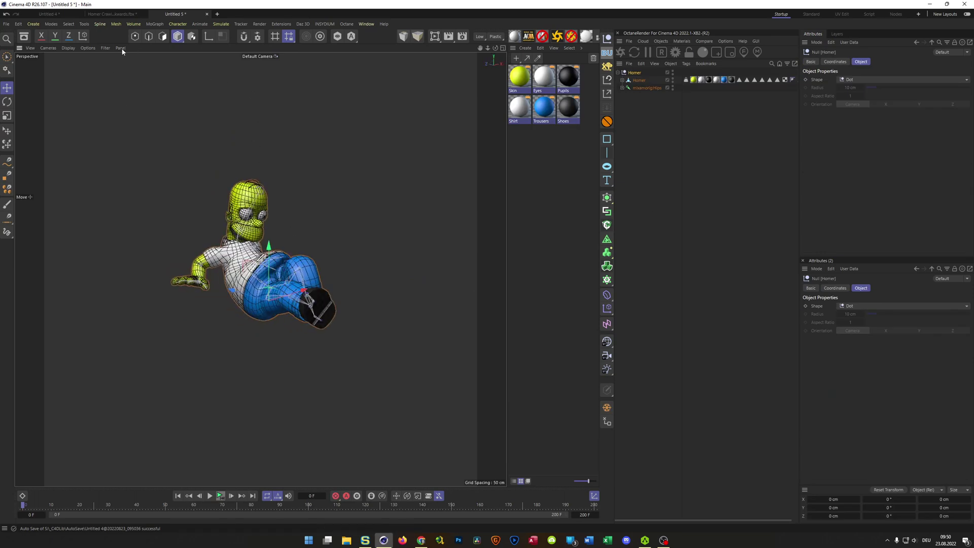
scroll(302, 258, up, 1)
alt+drag(302, 258, 319, 254)
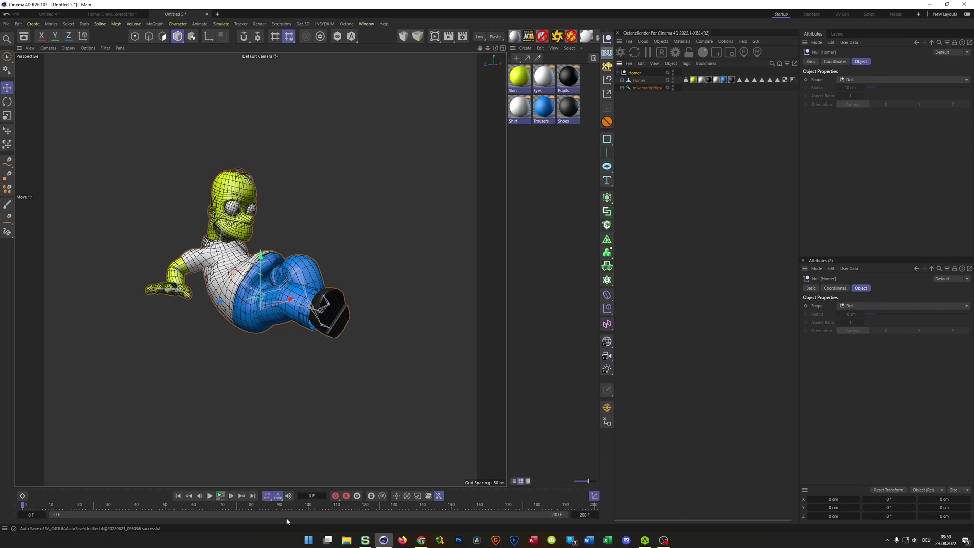
Step: Play back Homer's crawl animation in the new project and stop it
click(222, 497)
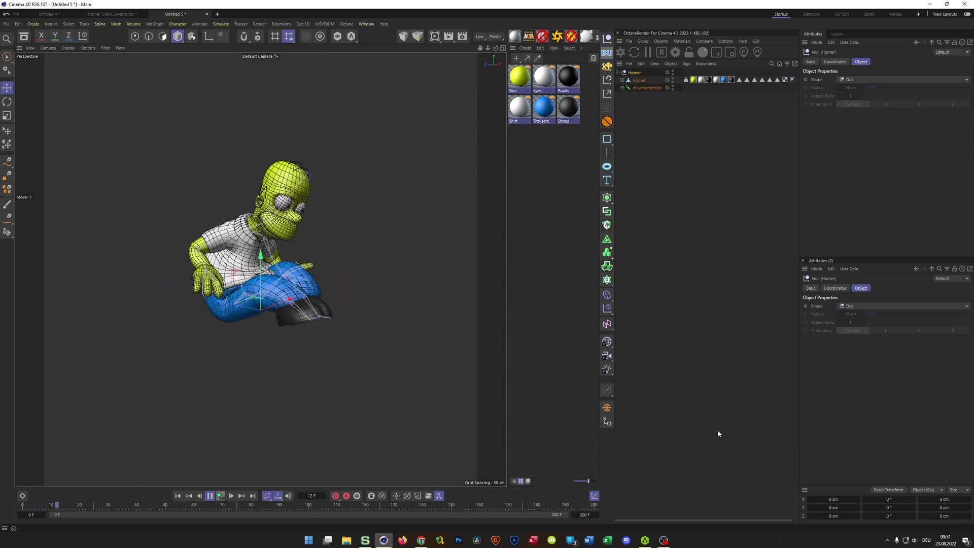
click(221, 497)
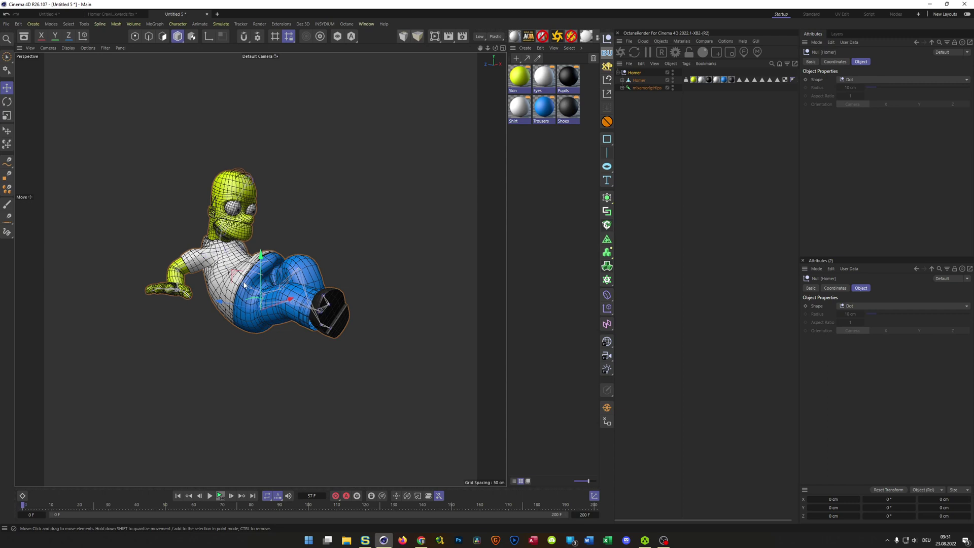
scroll(261, 274, up, 4)
mouse_move(261, 274)
alt+mouse_down()
mouse_move(235, 274)
mouse_move(282, 273)
mouse_move(250, 275)
alt+mouse_up()
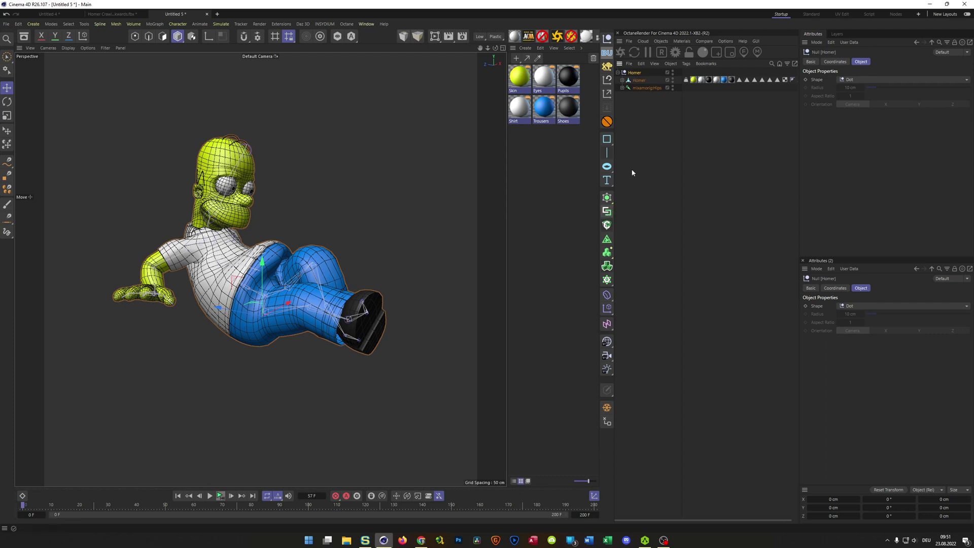
Step: Parent the Homer null under a Connect object and bake that object as Alembic into the _C4DLib ABC folder
alt+click(607, 225)
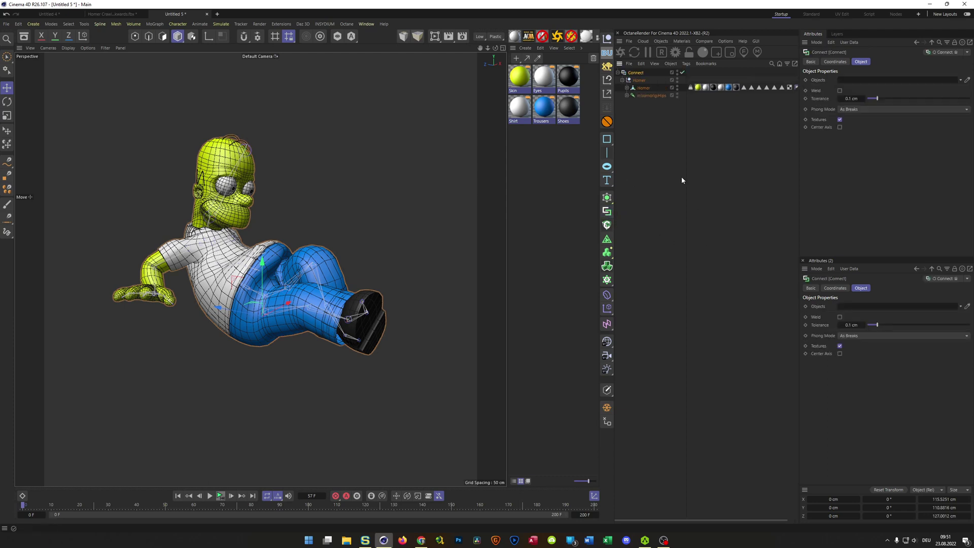
right_click(635, 74)
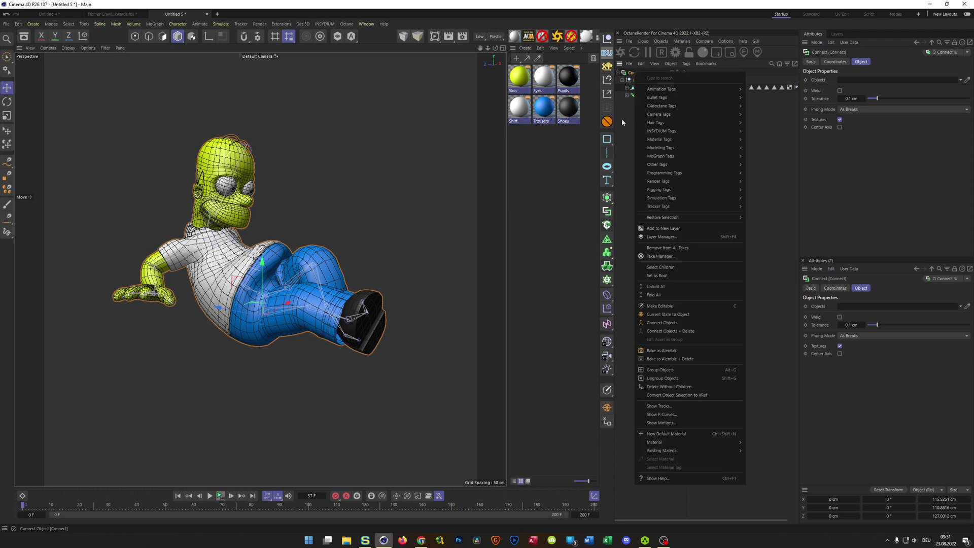
click(661, 350)
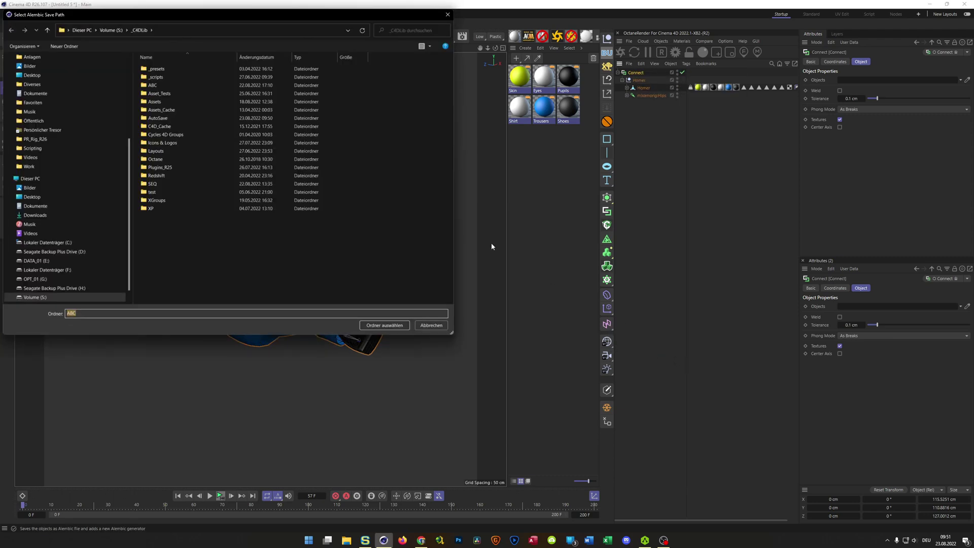
double_click(152, 86)
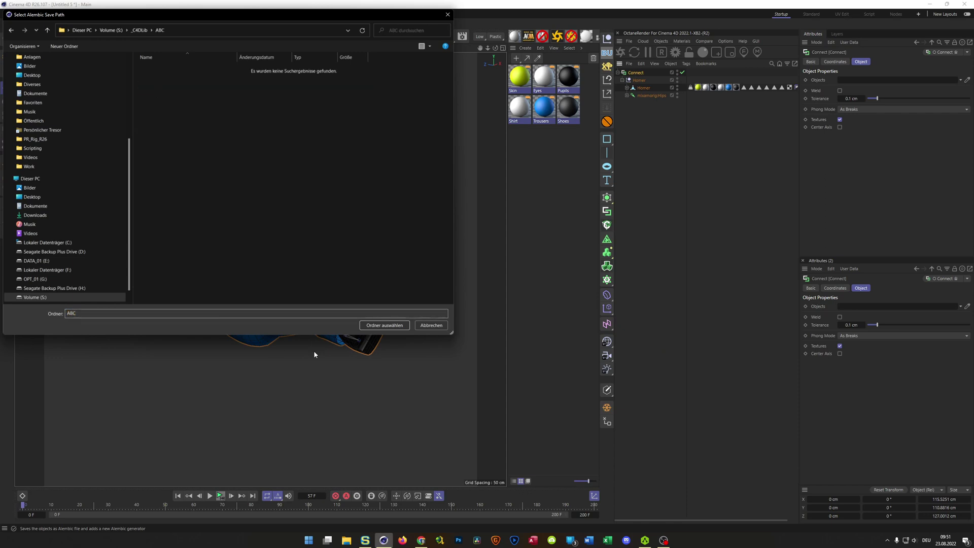
click(384, 327)
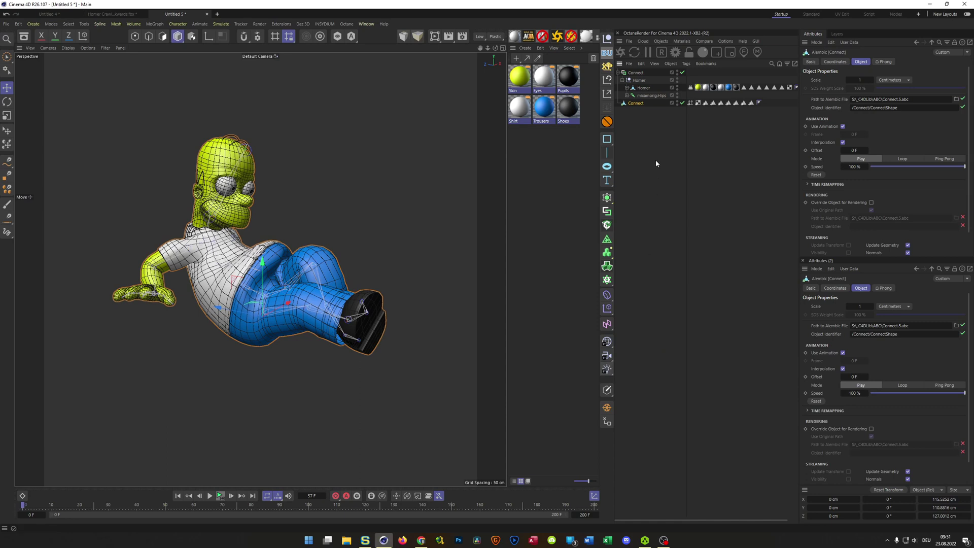
Step: Rename the baked Alembic object Homer, then hide, disable and collapse the original Connect hierarchy
double_click(635, 103)
text(Homer)
key(Return)
click(678, 72)
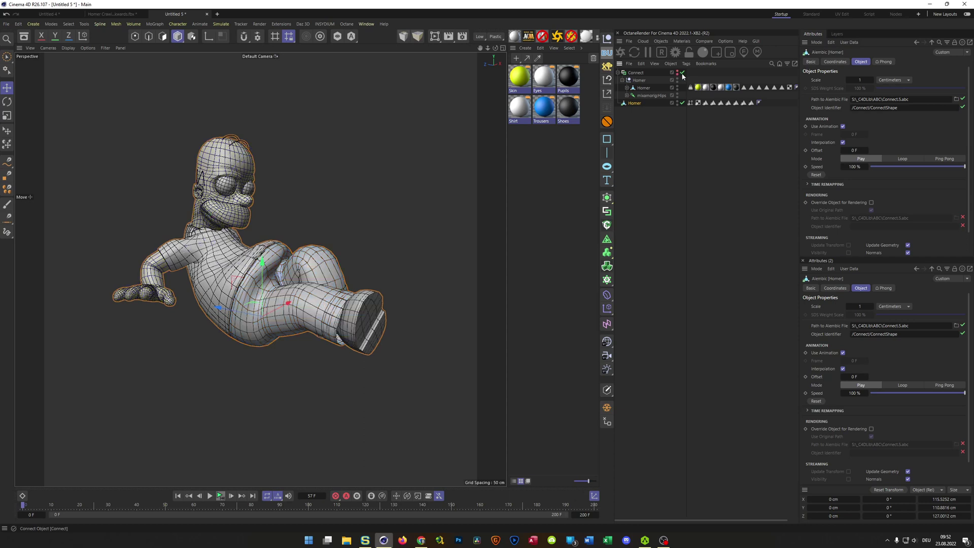
click(618, 72)
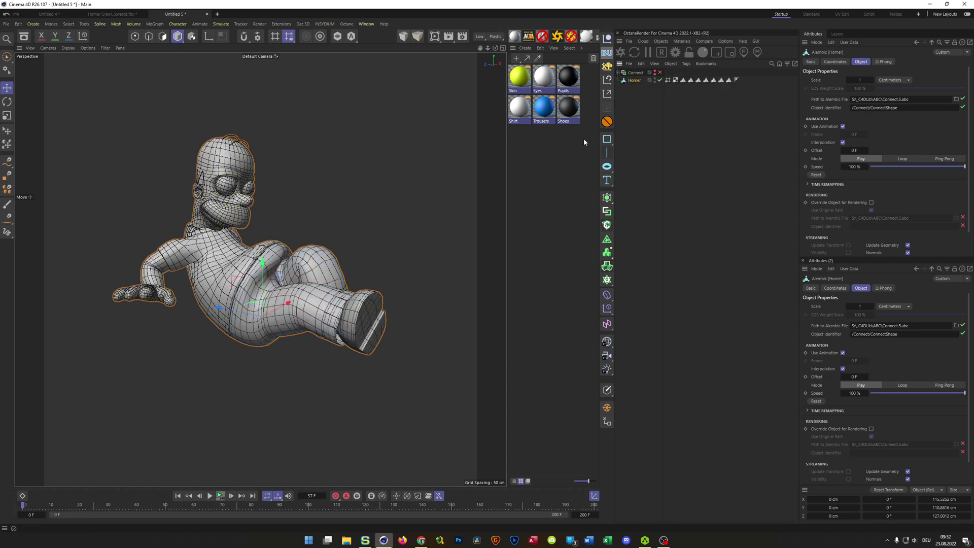
Step: Play back the Homer Alembic object, try its animation speed at 50 %, and set it back to 100 %
click(220, 496)
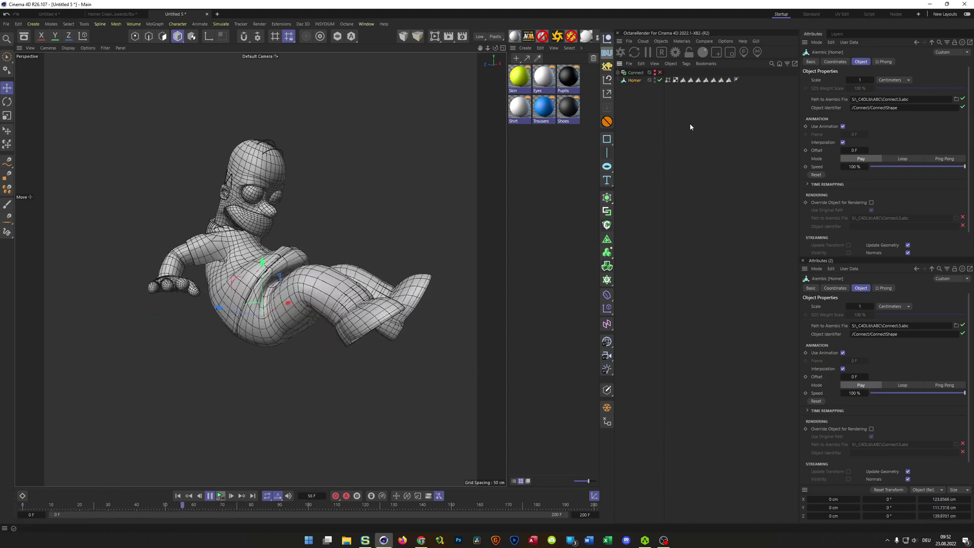
double_click(855, 166)
text(50)
key(Return)
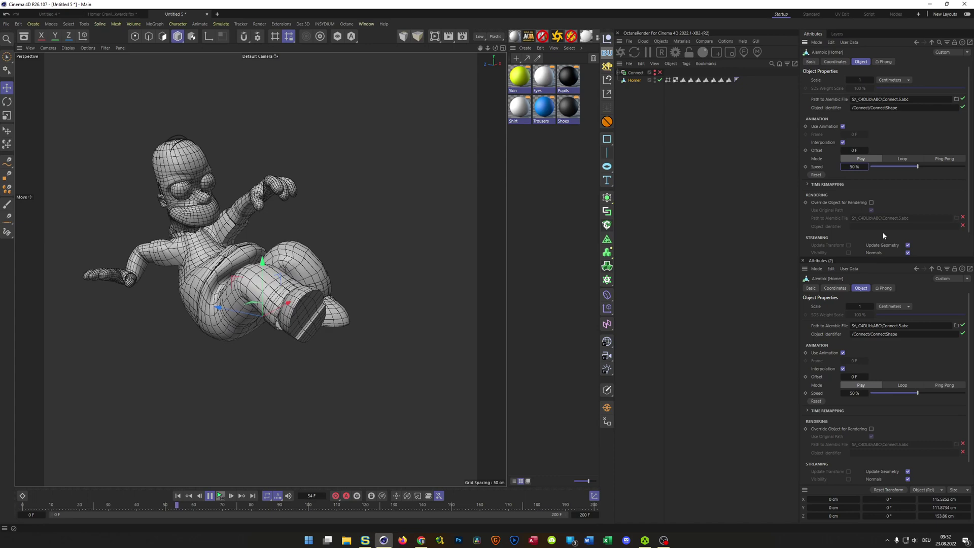
double_click(856, 167)
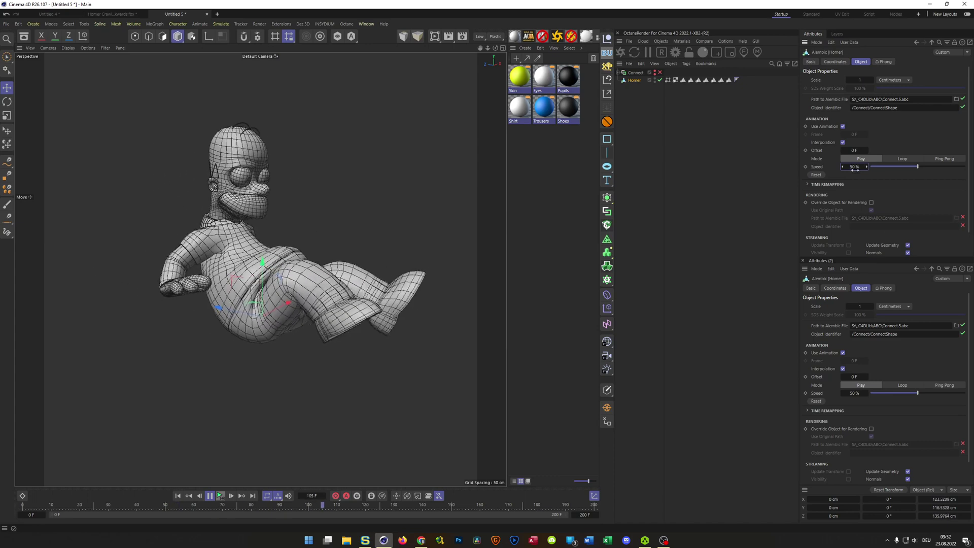
text(100)
key(Return)
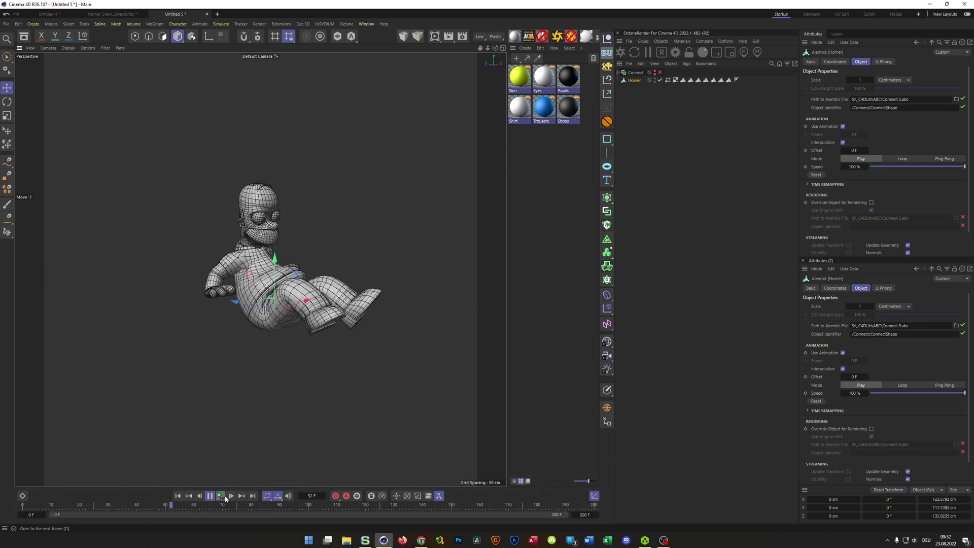
Step: Set the project length to 300 frames from the timeline start and play back the Alembic crawl
click(177, 495)
double_click(584, 515)
text(300)
key(Return)
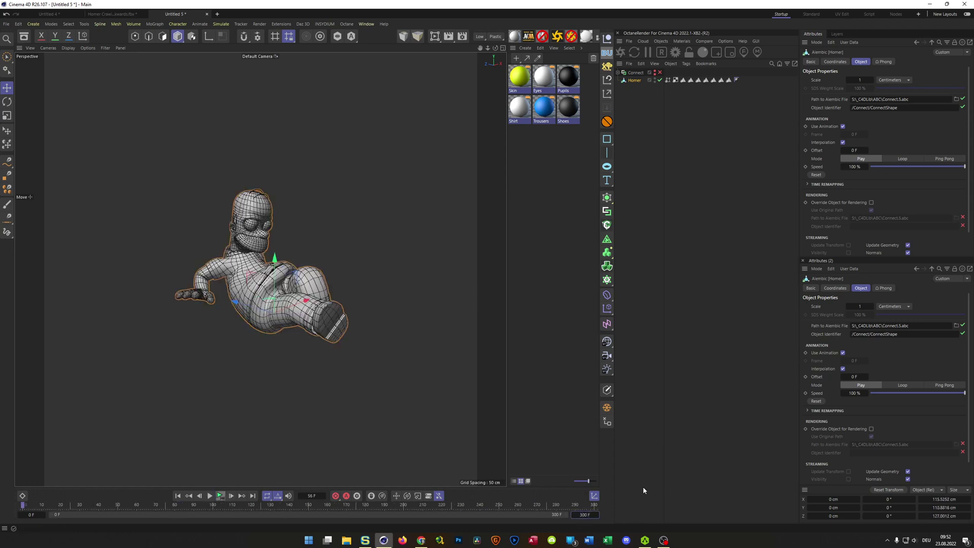
click(220, 496)
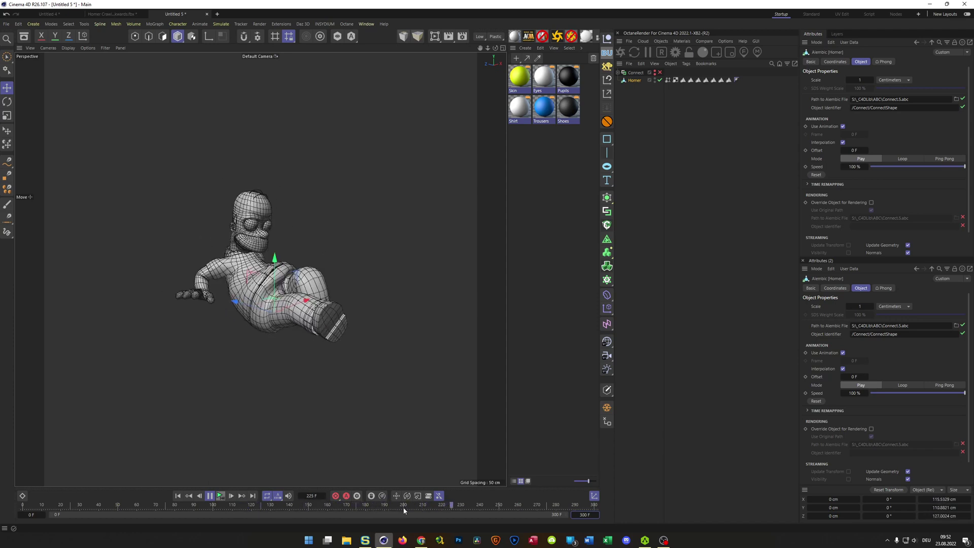
click(178, 496)
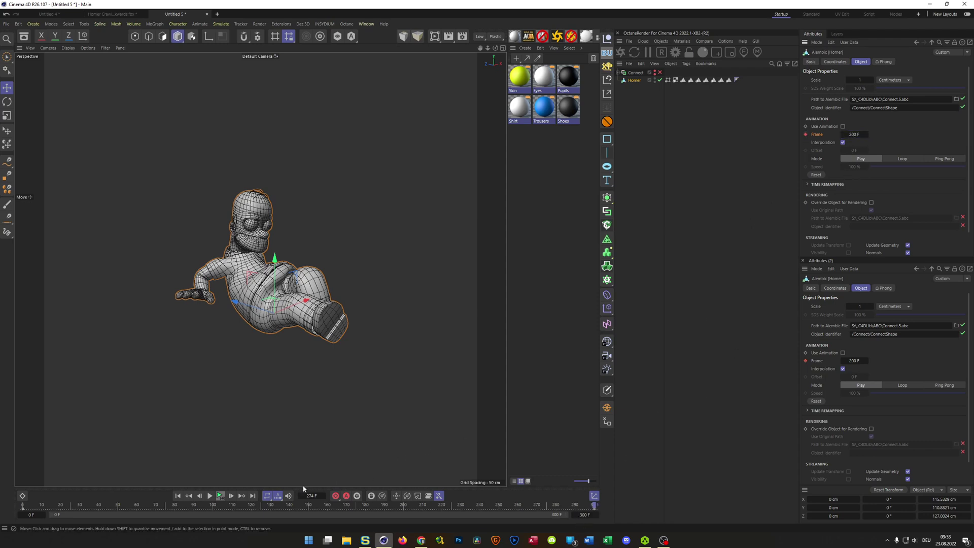
Step: Play back the crawl driven by the keyframed Alembic Frame value, then shorten the project to 250 frames
click(221, 496)
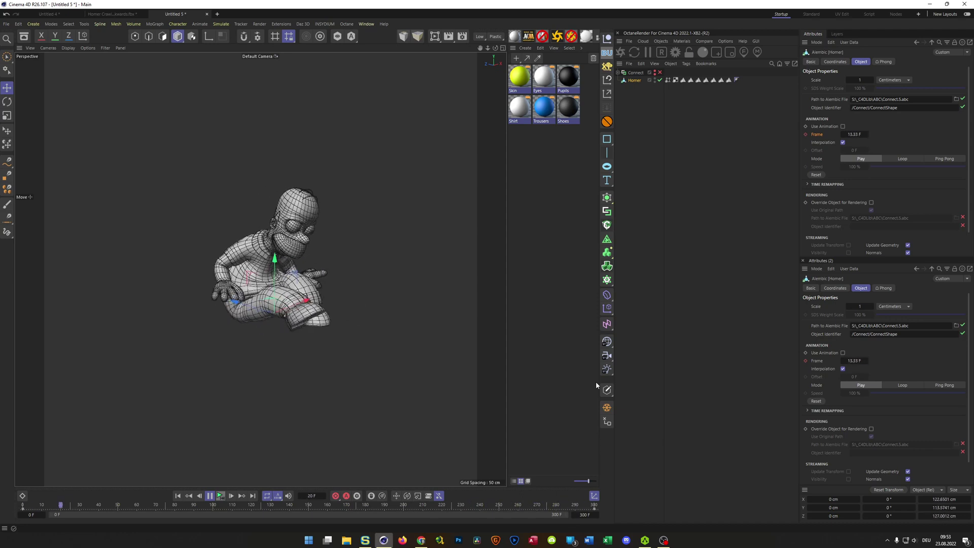
click(222, 496)
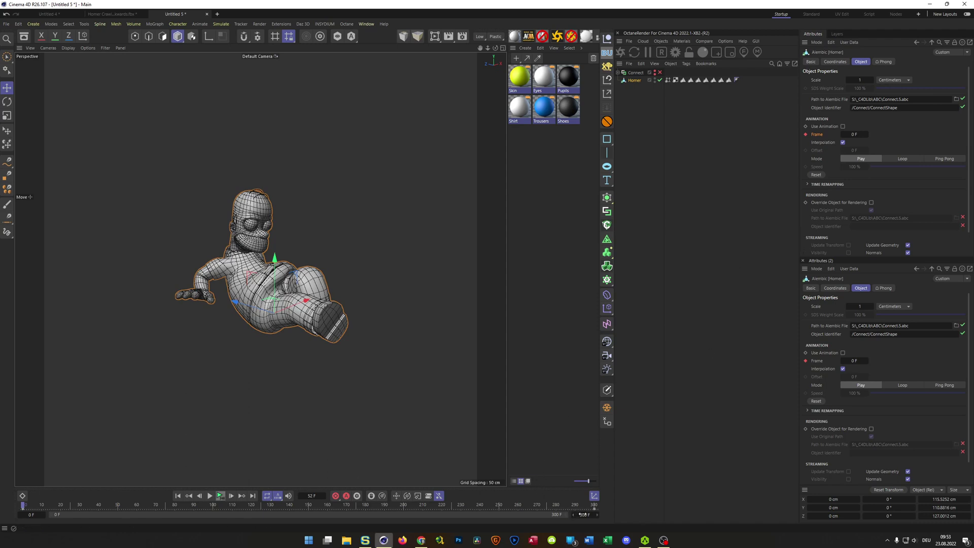
text(250)
key(Return)
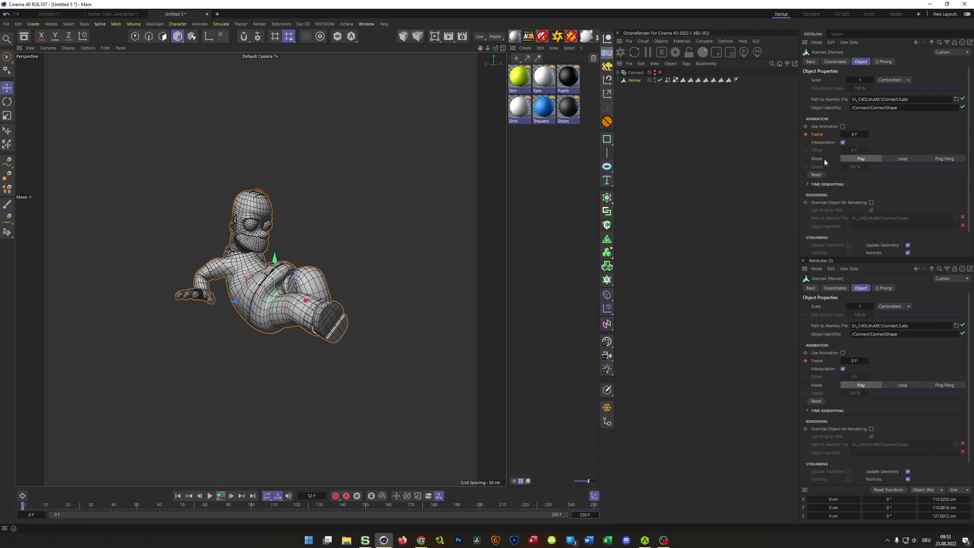
Step: Move the last Frame key of the Homer Alembic track to frame 250 in the Dope Sheet and play back the retimed crawl
key(shift+F3)
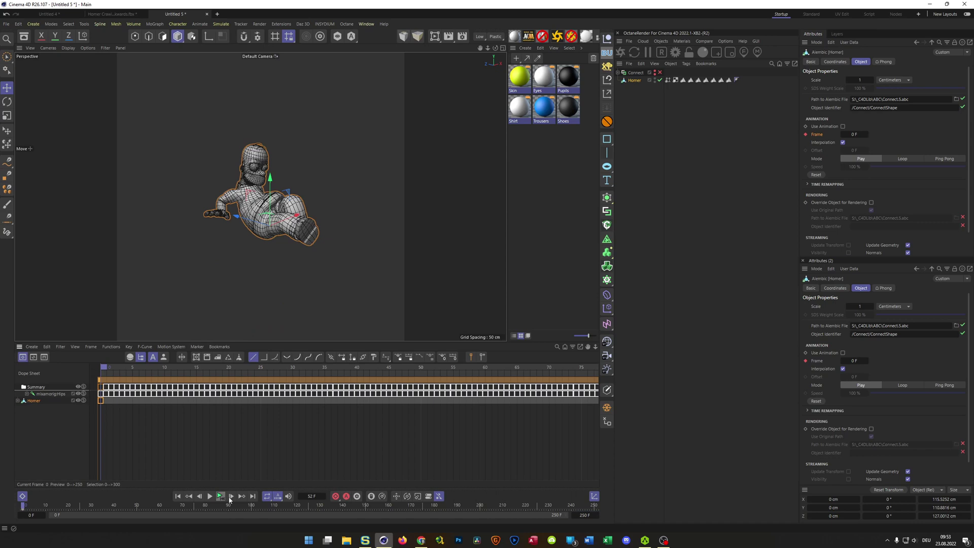
scroll(375, 382, down, 12)
scroll(374, 382, up, 9)
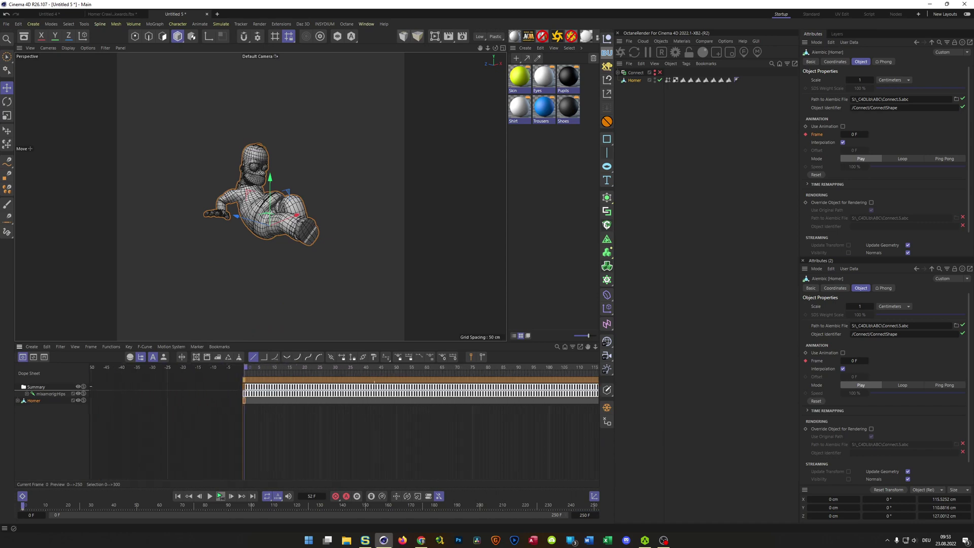
scroll(374, 387, up, 1)
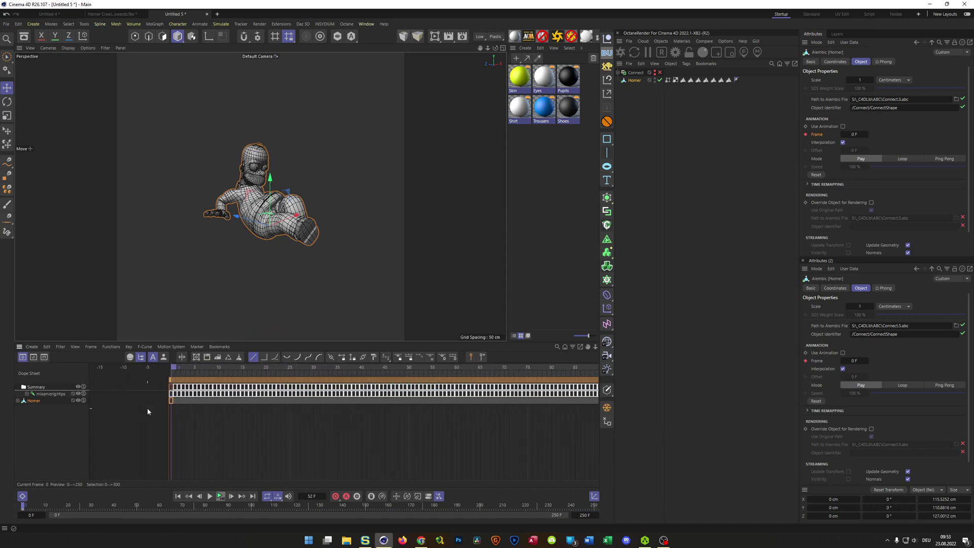
click(35, 403)
scroll(454, 405, down, 10)
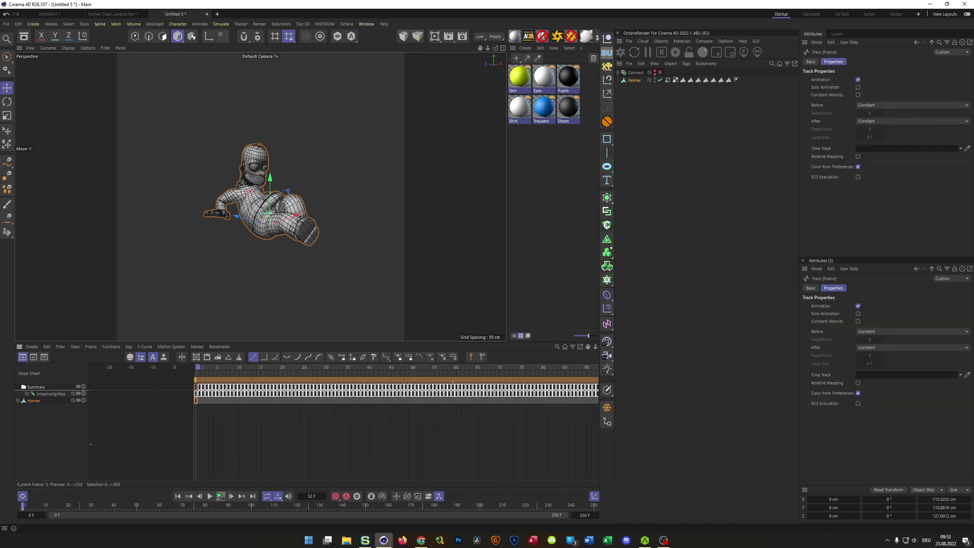
alt+middle_drag(563, 413, 290, 413)
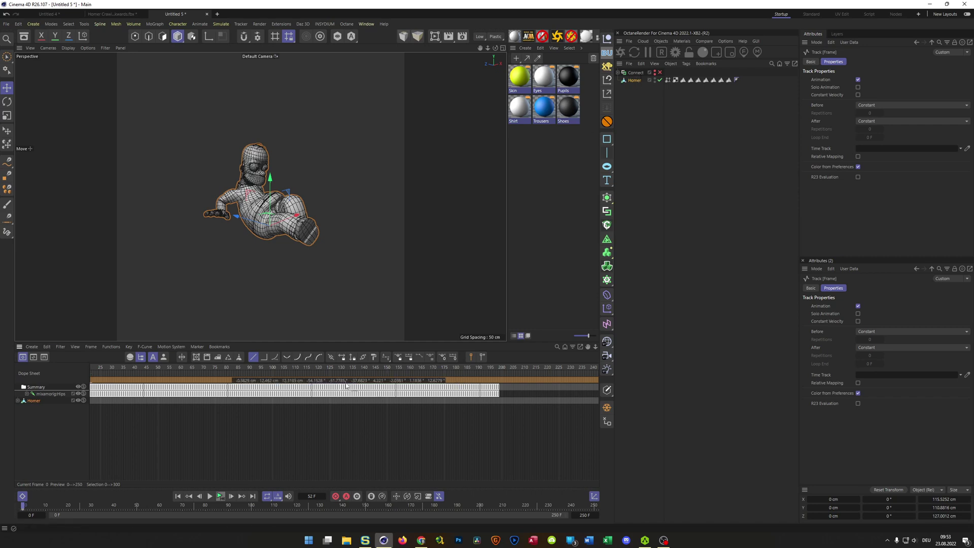
alt+right_drag(553, 422, 499, 422)
alt+middle_drag(553, 422, 409, 422)
drag(557, 430, 518, 400)
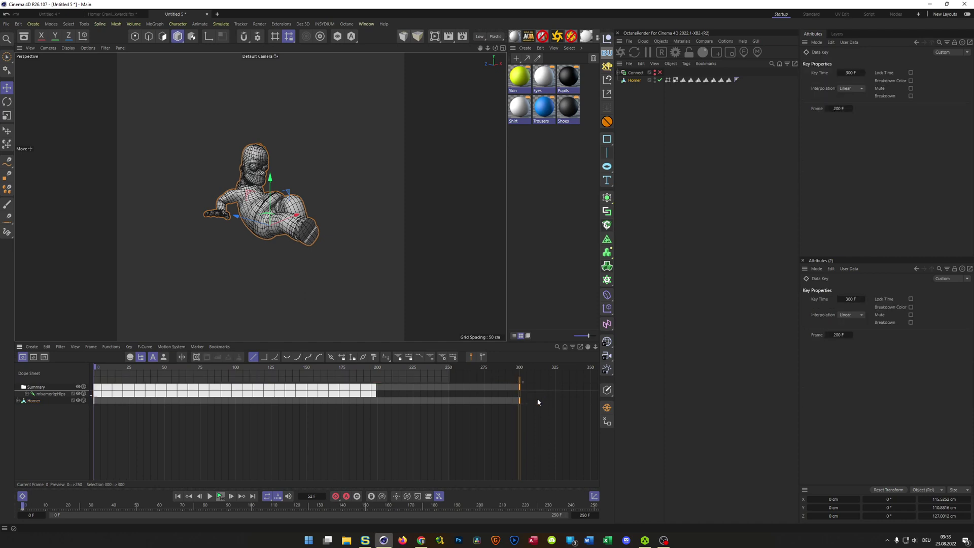
text(25)
text(5)
key(BackSpace)
text(0)
key(Return)
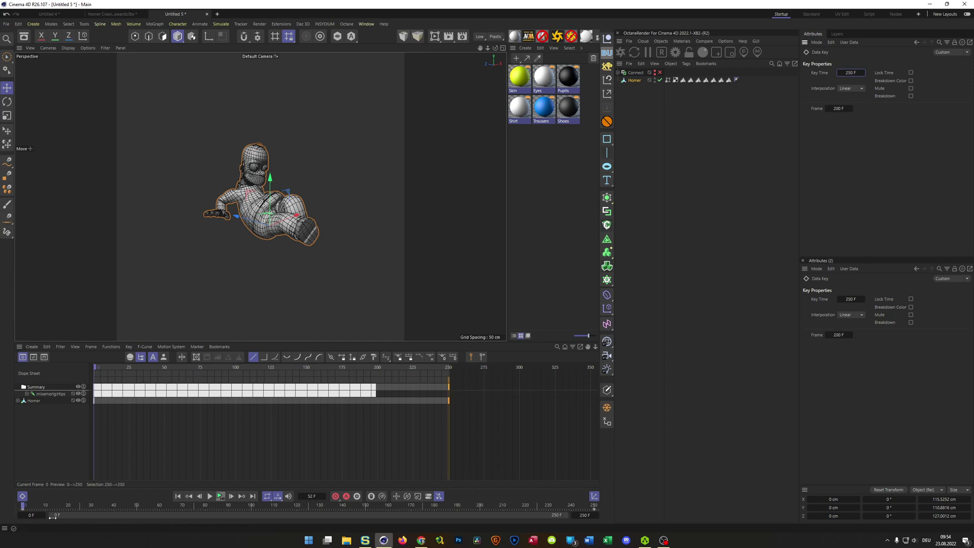
click(22, 496)
click(220, 496)
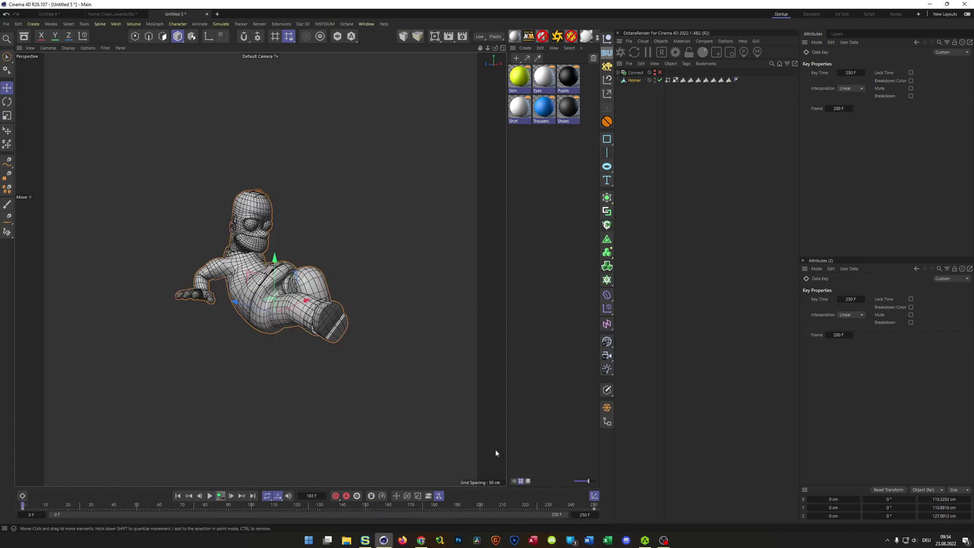
Step: Turn Use Animation back on for the Homer Alembic object, set the project length to 200 frames and play it back
click(634, 80)
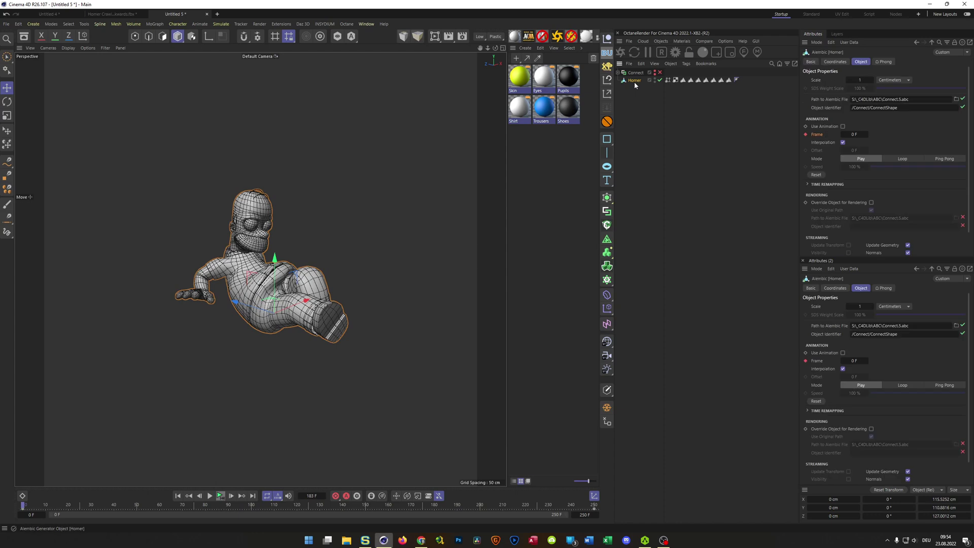
click(843, 126)
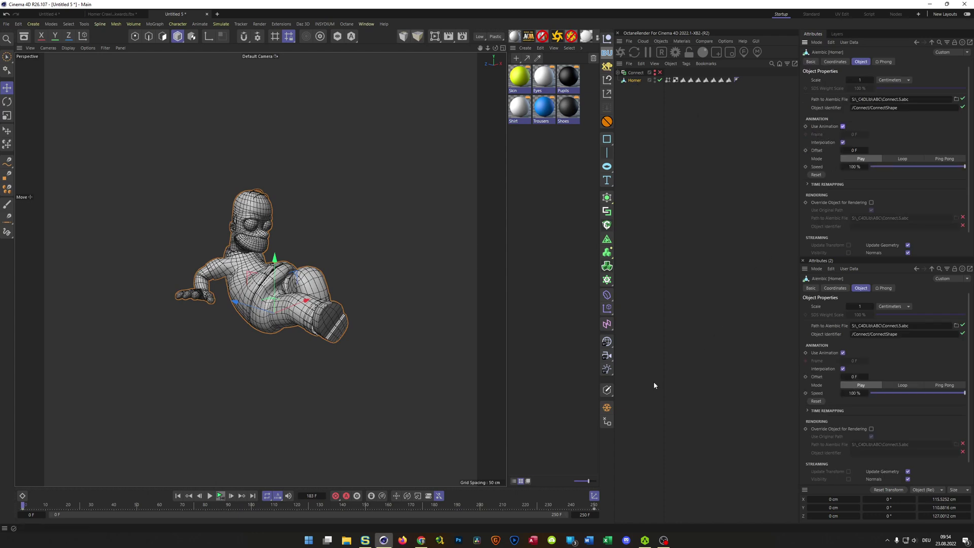
double_click(588, 515)
text(200)
key(Return)
click(219, 496)
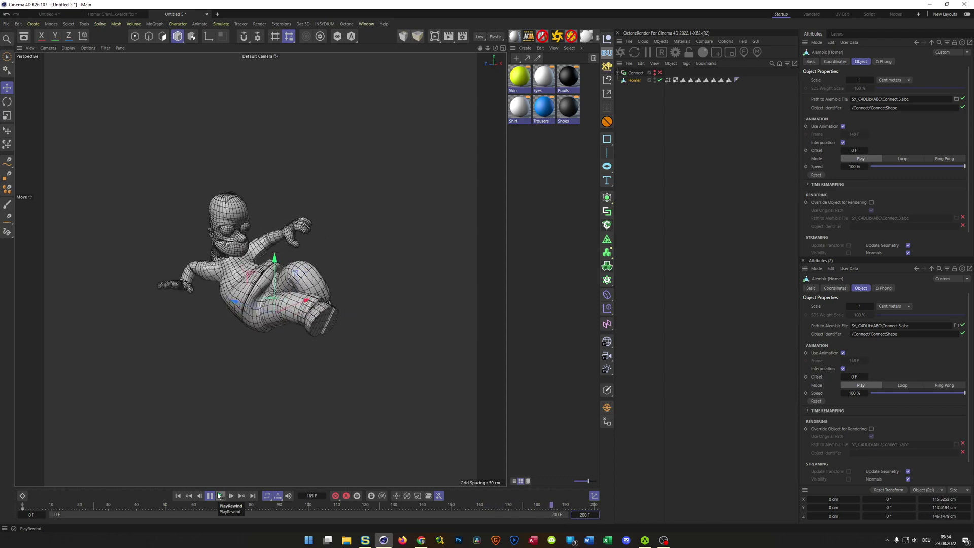
click(218, 496)
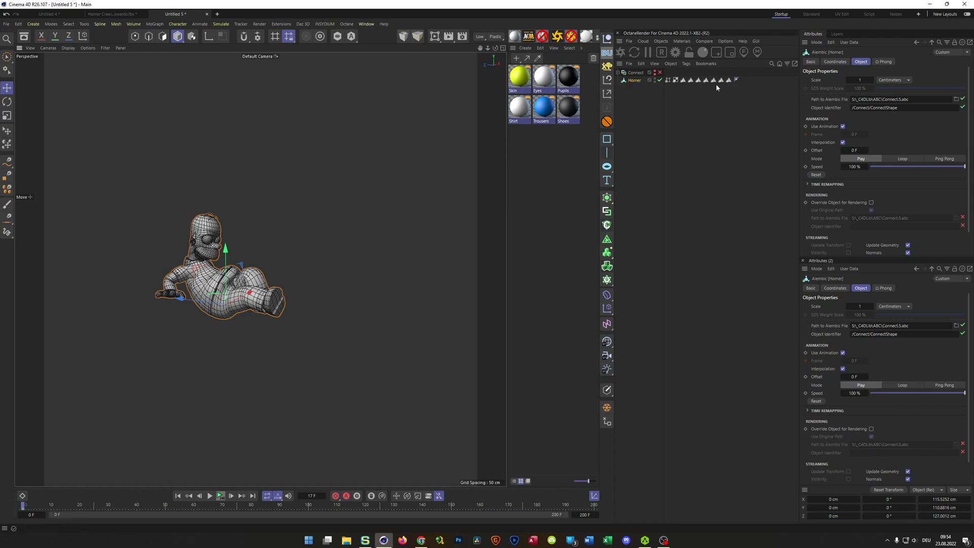
Step: Copy all six material tags from the original Homer mesh inside the Connect object onto the Alembic Homer object
click(690, 80)
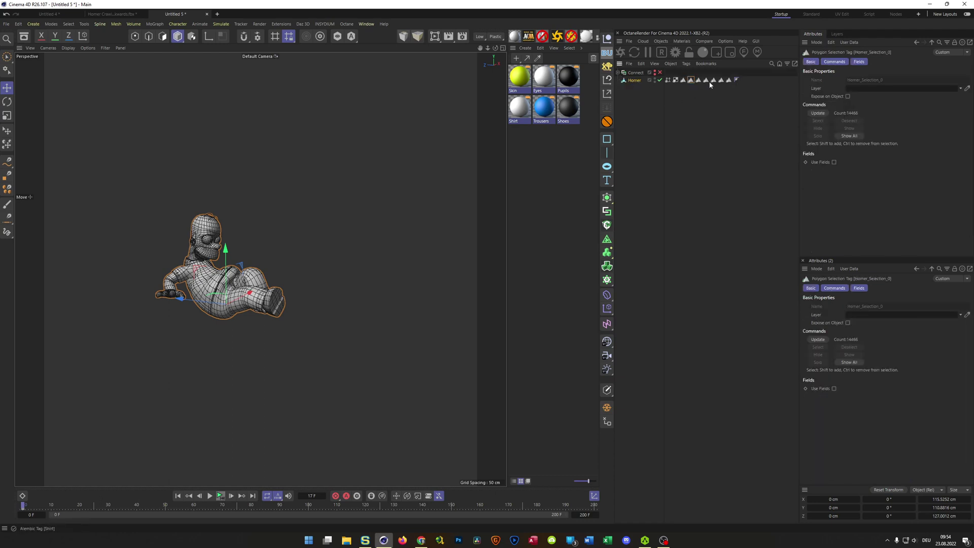
click(728, 80)
click(618, 72)
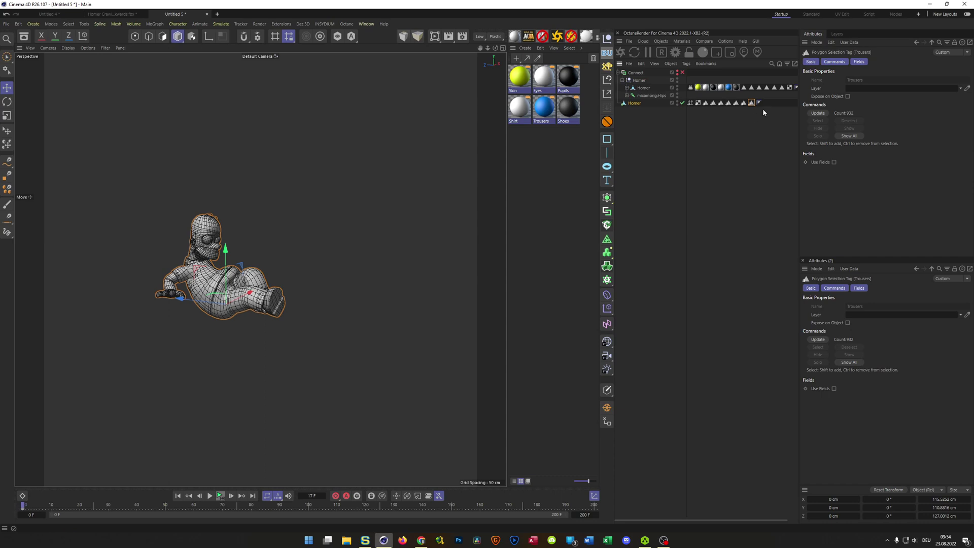
click(698, 88)
shift+click(735, 88)
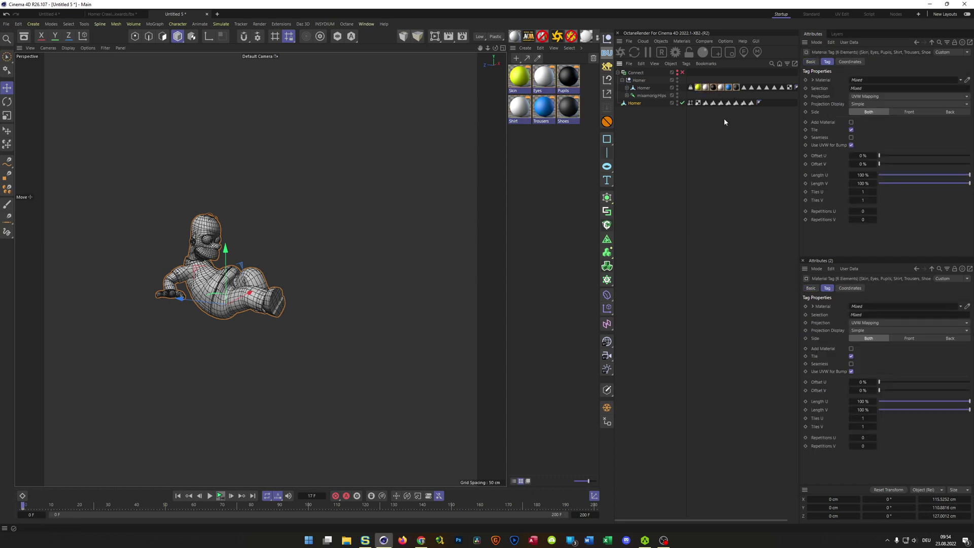
click(698, 88)
shift+click(736, 88)
ctrl+drag(766, 104, 767, 103)
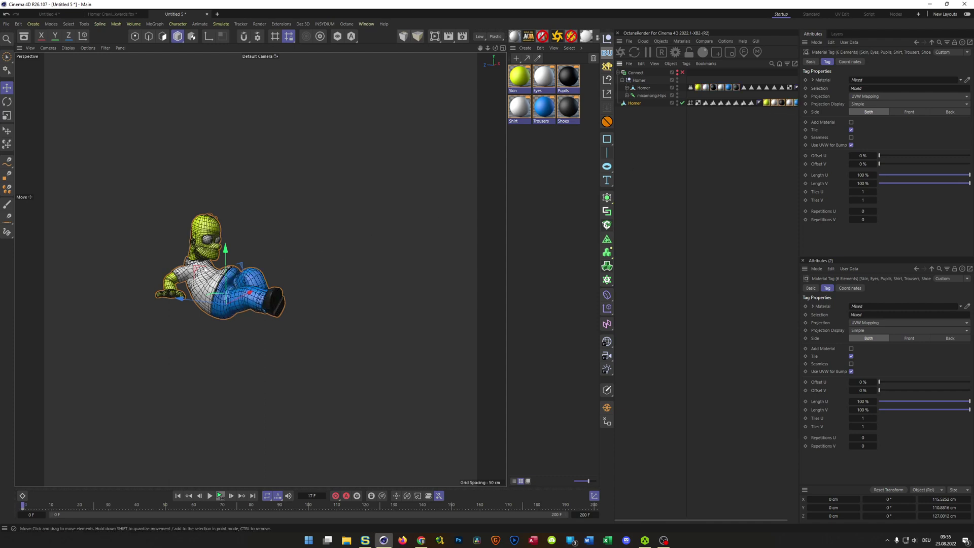
Step: Inspect the textured Alembic Homer, then compare playback of the Homer Crawl Backwards.fbx scene with the Alembic version in Untitled 5
scroll(205, 269, up, 7)
alt+drag(235, 260, 263, 254)
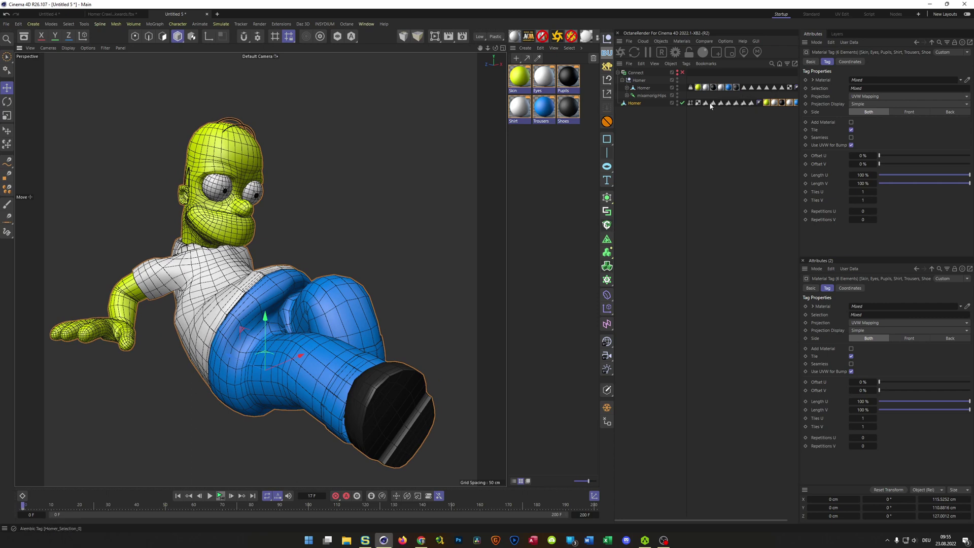
mouse_move(246, 294)
alt+mouse_down()
mouse_move(232, 290)
mouse_move(255, 305)
alt+mouse_up()
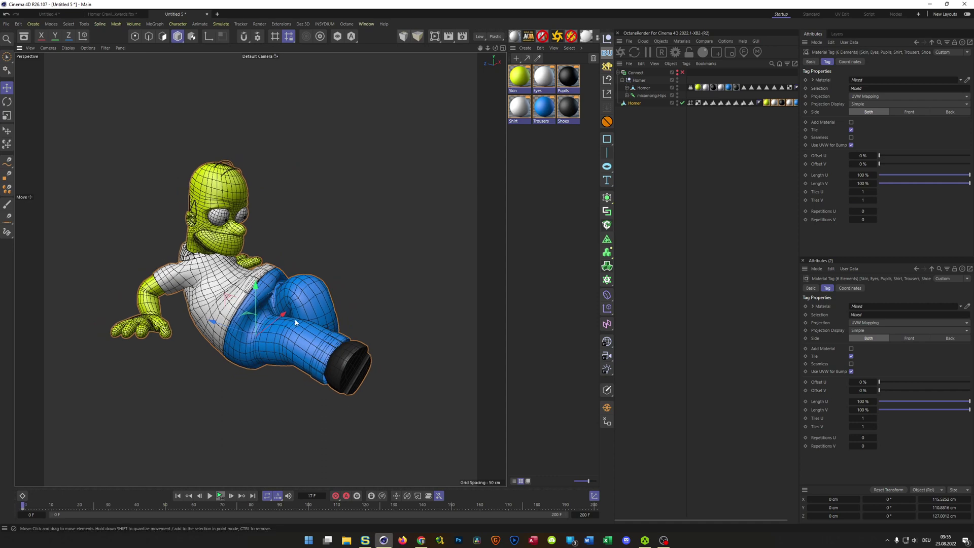
alt+drag(427, 221, 278, 321)
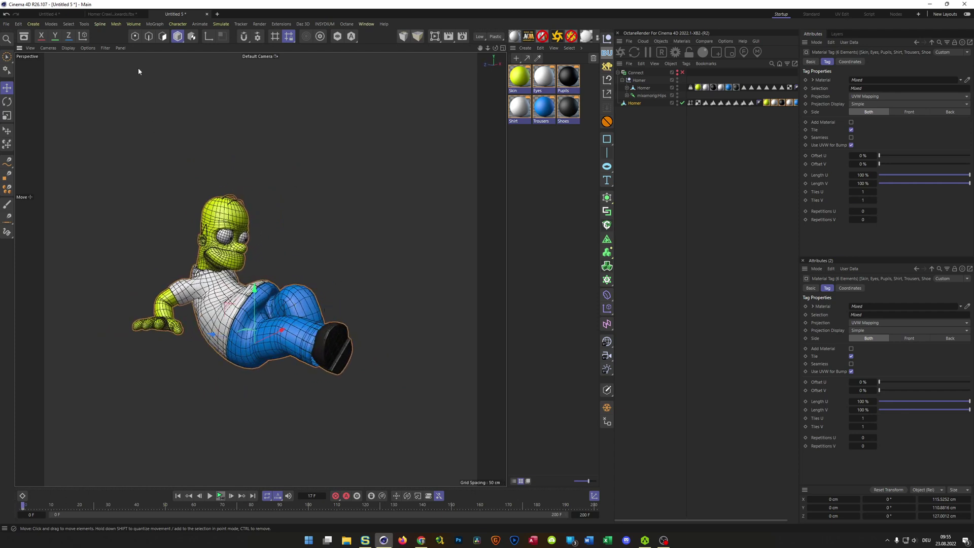
click(112, 14)
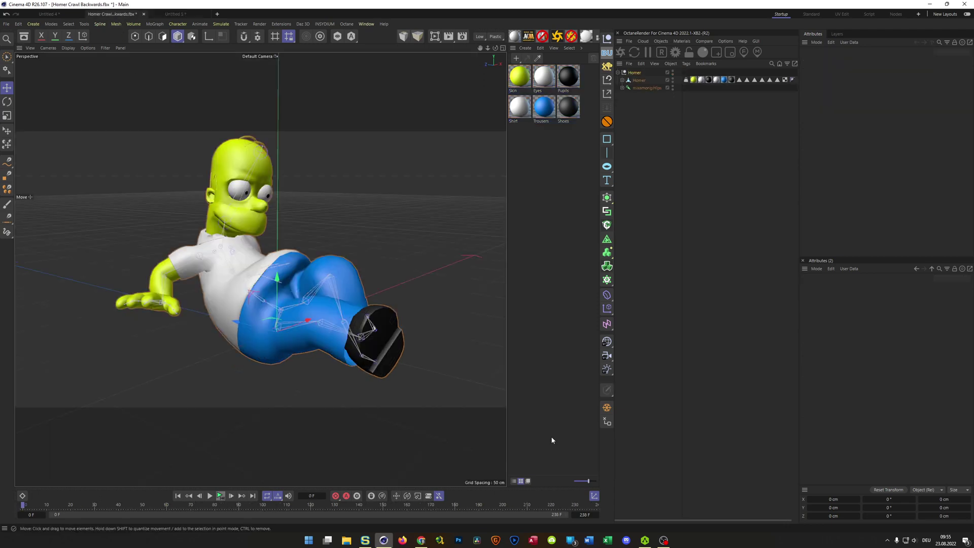
click(222, 496)
click(175, 13)
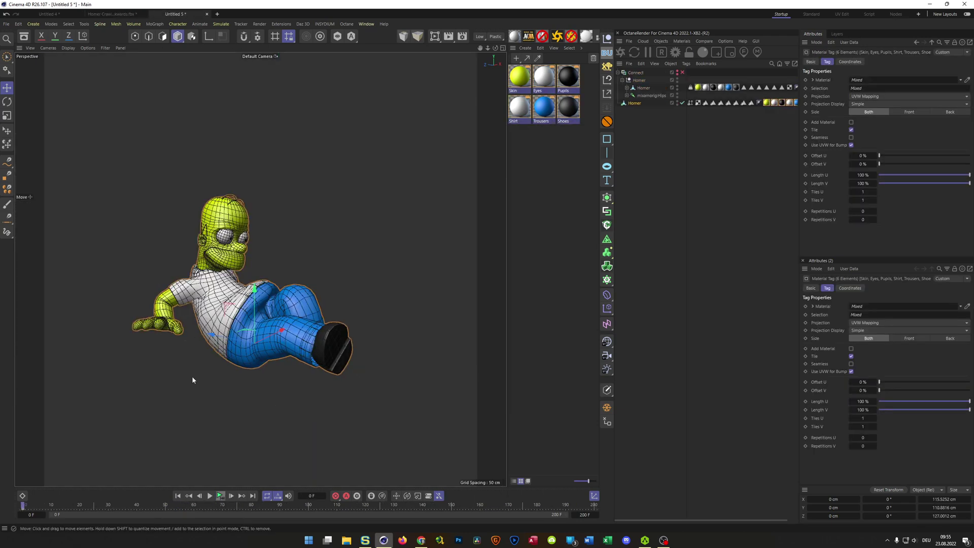
click(211, 497)
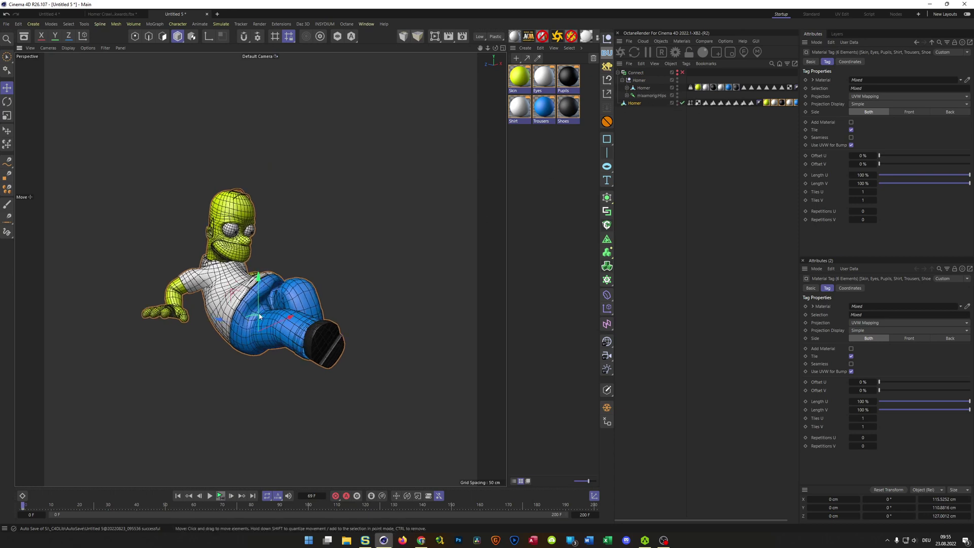
Step: Delete the Connect object with the original rigged Homer so only the Alembic Homer remains in the scene
click(640, 74)
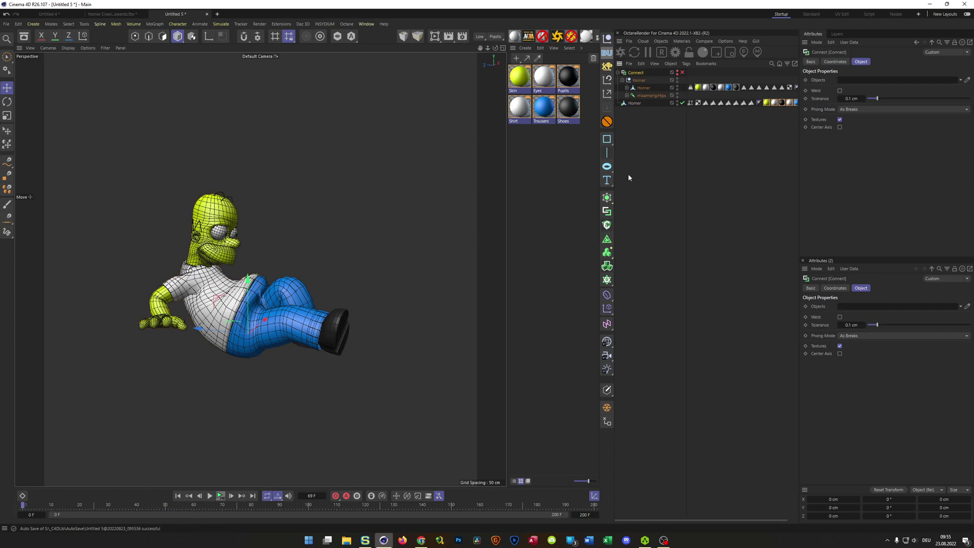
key(Delete)
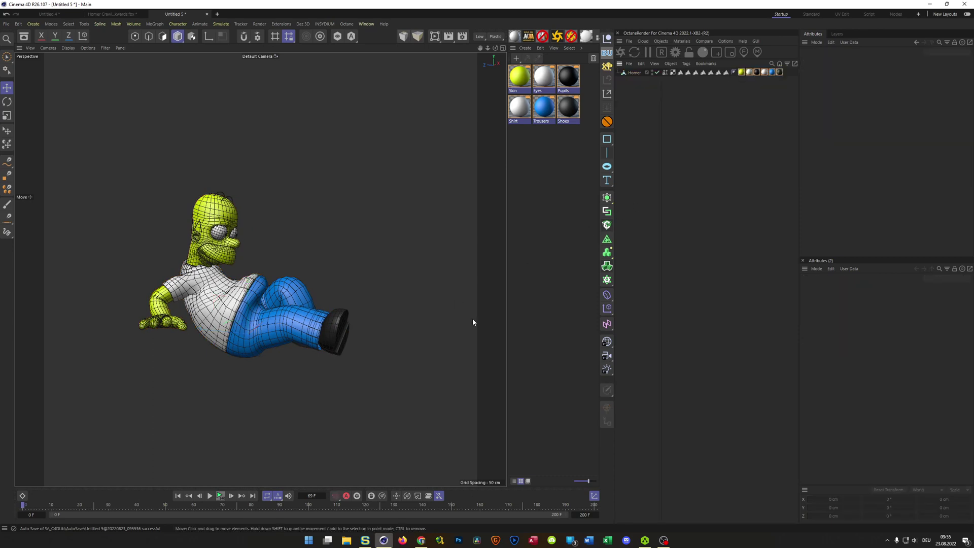
alt+drag(242, 312, 313, 319)
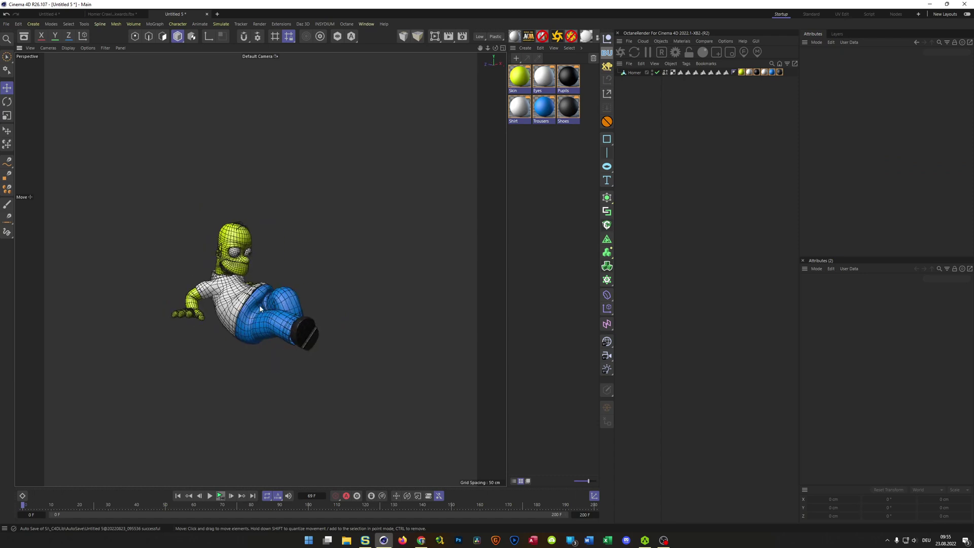
scroll(259, 305, up, 5)
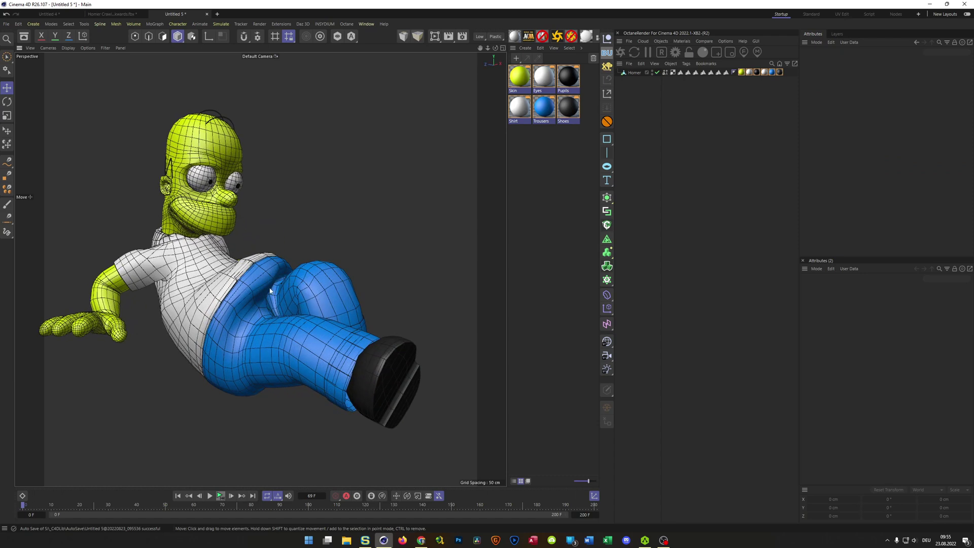
Step: Add a Delta Mush deformer under the Alembic Homer, set its Smooth View to 51.6 % and play back the crawl
click(634, 72)
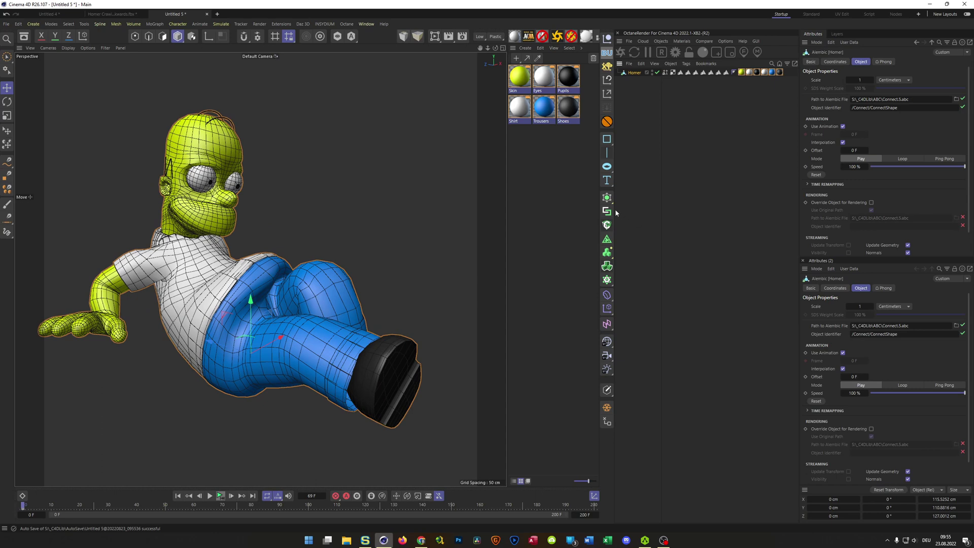
click(607, 295)
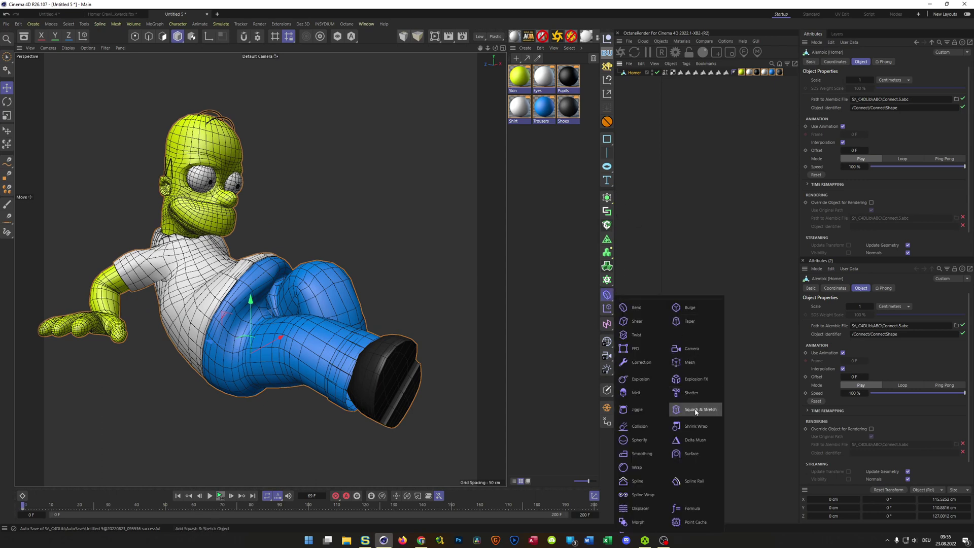
click(691, 440)
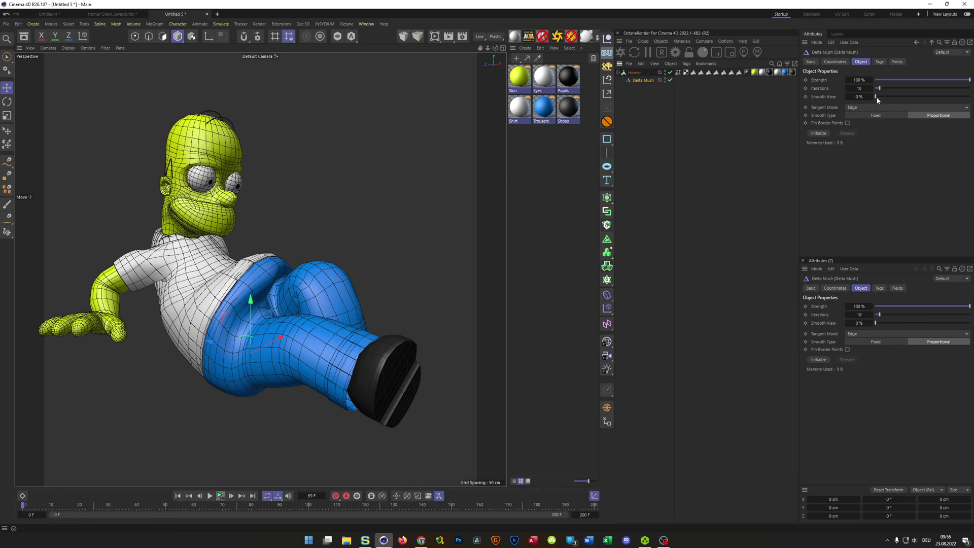
drag(877, 99, 924, 100)
mouse_move(178, 274)
alt+mouse_down()
mouse_move(309, 276)
mouse_move(177, 277)
alt+mouse_up()
click(219, 496)
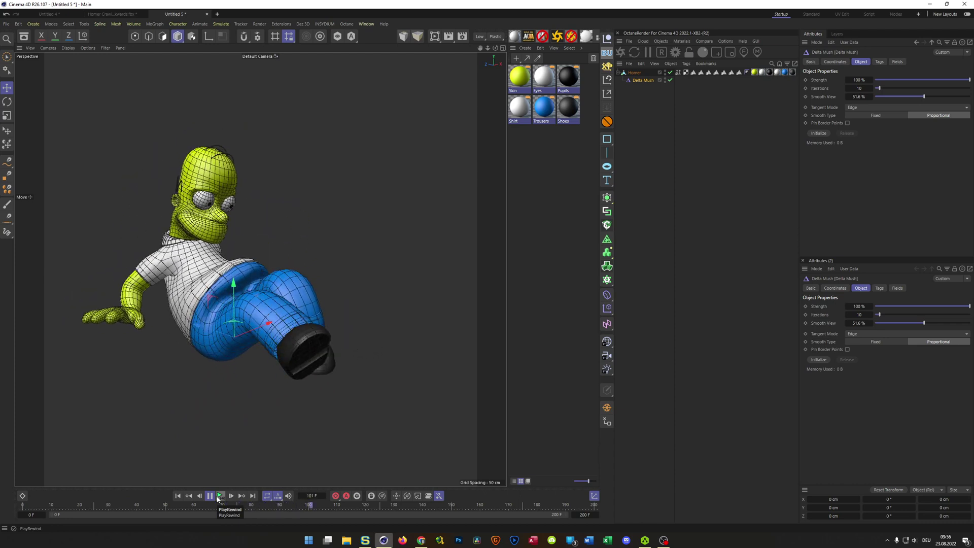
click(217, 498)
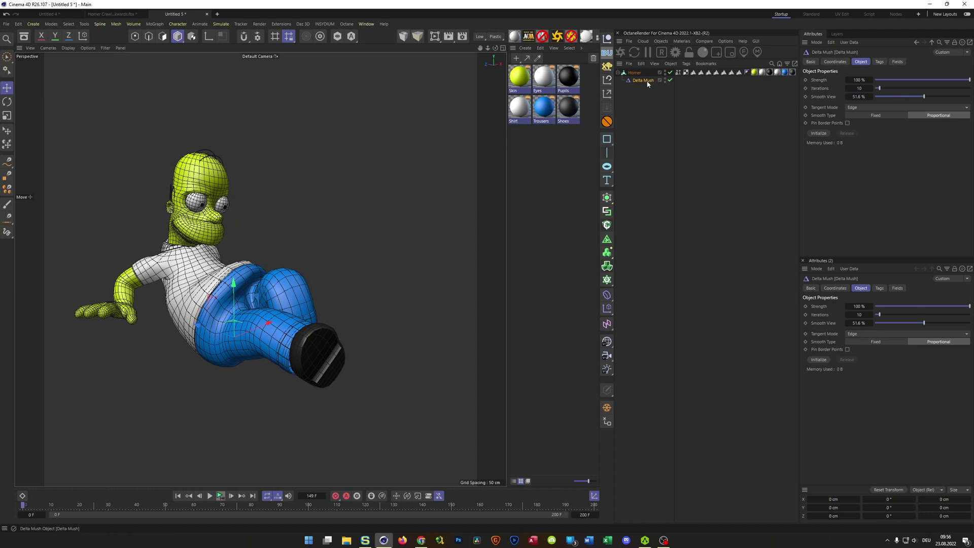
Step: Put Homer in a Subdivision Surface, group that in a Null, and place the Delta Mush above the Subdivision Surface inside the Null
drag(647, 81, 642, 88)
click(635, 74)
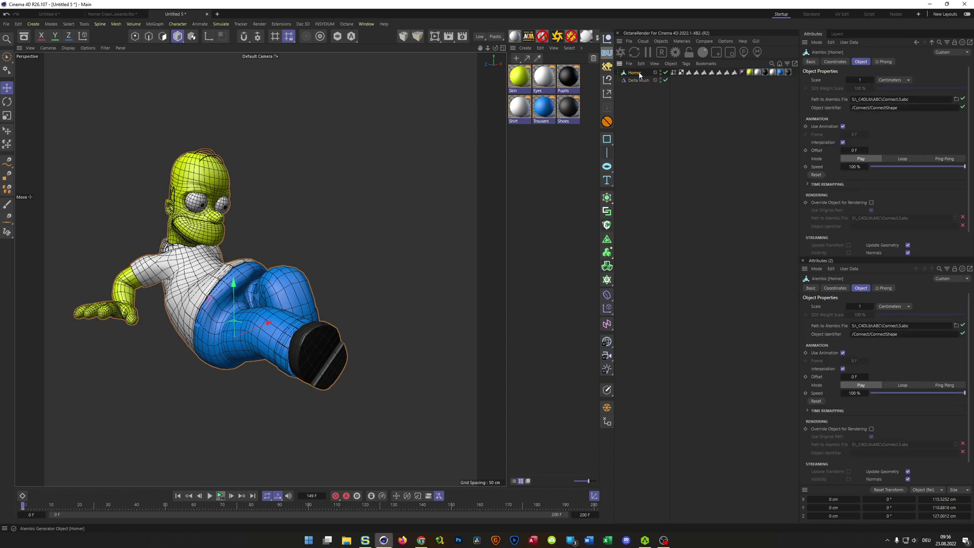
alt+click(608, 199)
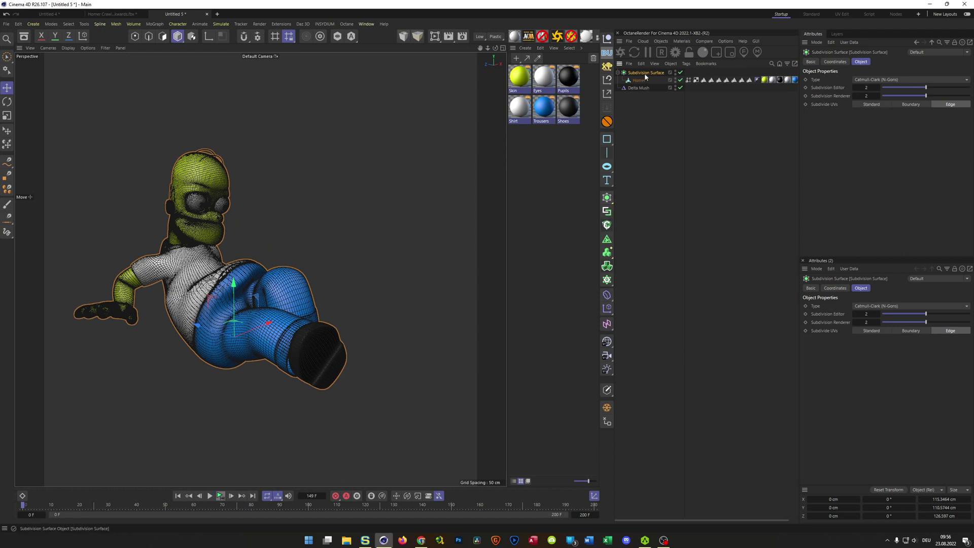
key(alt+g)
click(619, 73)
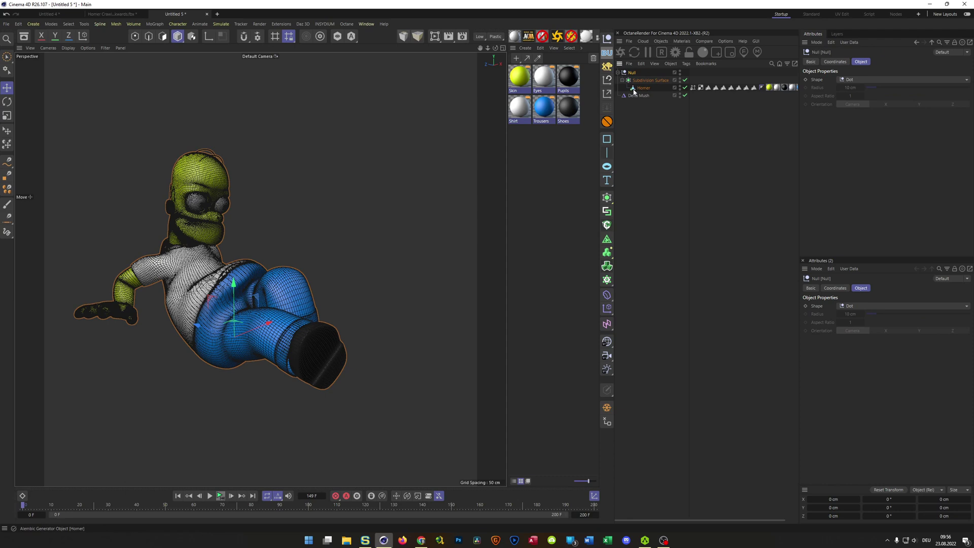
drag(637, 96, 641, 80)
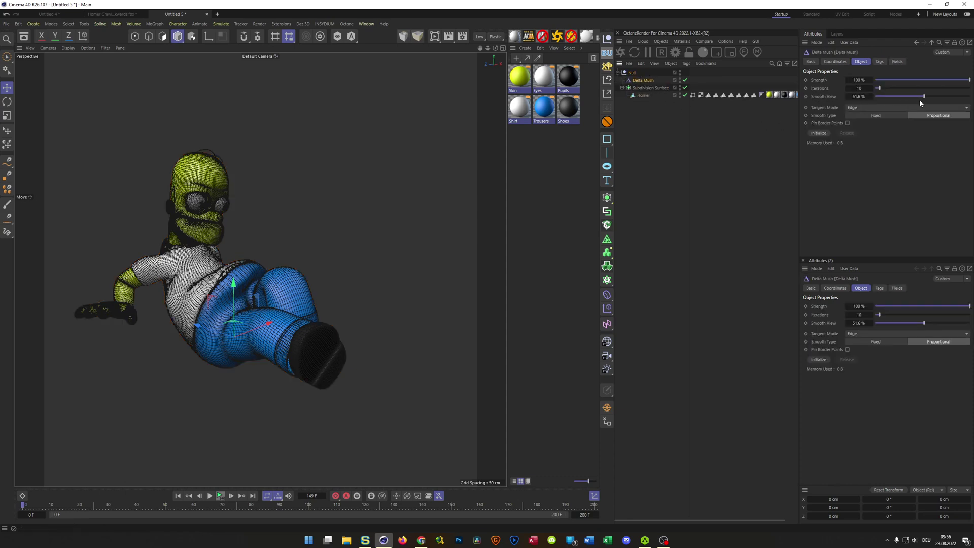
Step: Raise the Delta Mush to 141 iterations and 100 % Smooth View, toggling it to compare, and leave it disabled
drag(922, 99, 953, 104)
drag(879, 89, 913, 97)
click(686, 80)
click(686, 81)
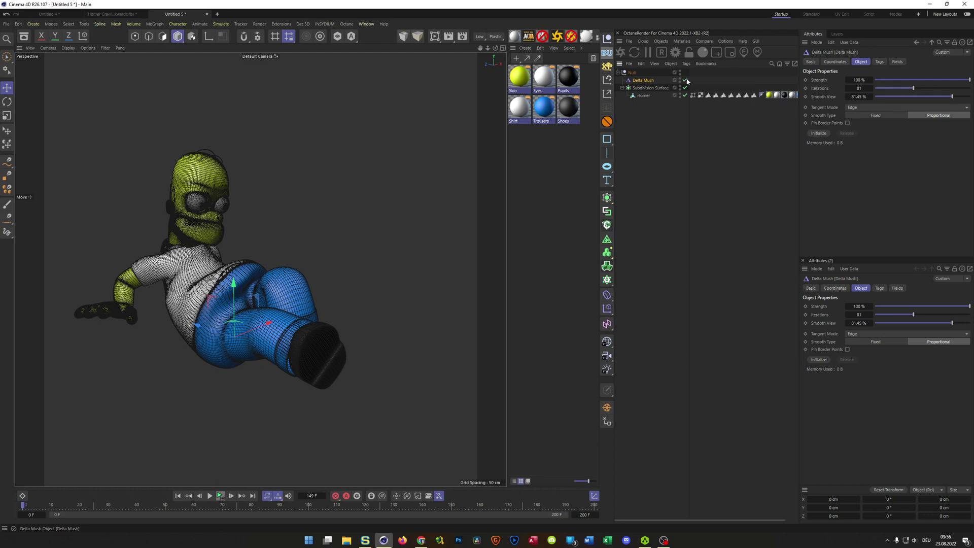
scroll(500, 251, up, 10)
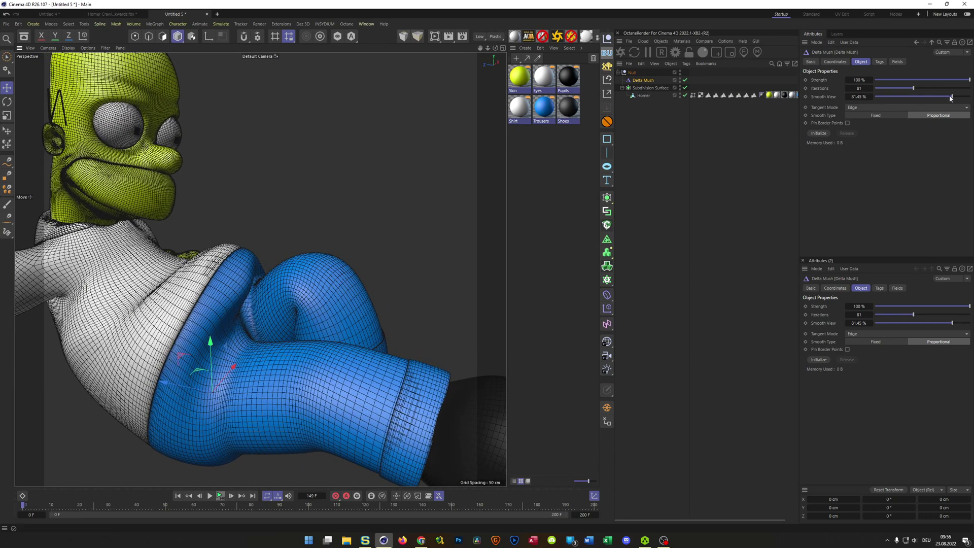
mouse_move(951, 97)
mouse_down()
mouse_move(970, 97)
mouse_move(921, 88)
mouse_move(941, 96)
mouse_up()
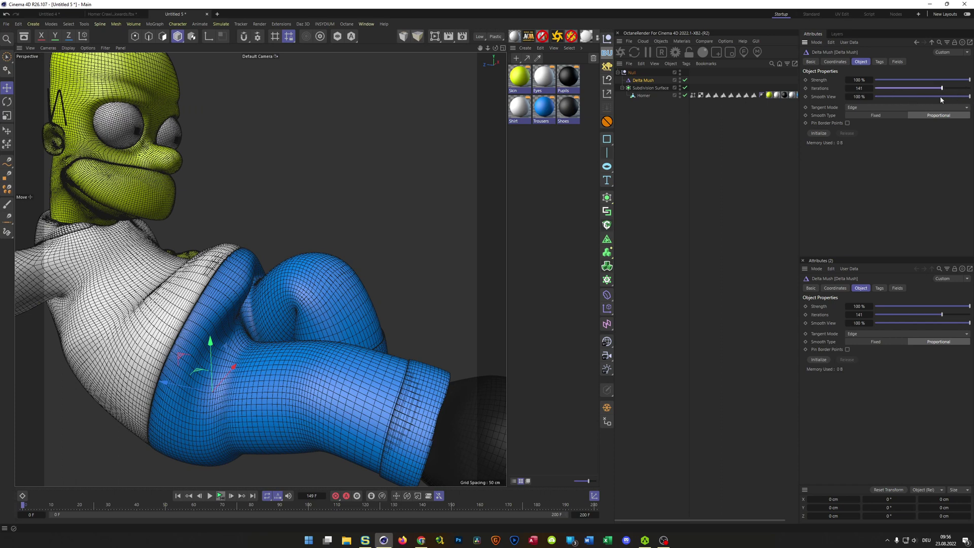
click(685, 80)
Step: Add a Smoothing deformer to the Null between the Delta Mush and the Subdivision Surface, with 23 iterations
click(608, 295)
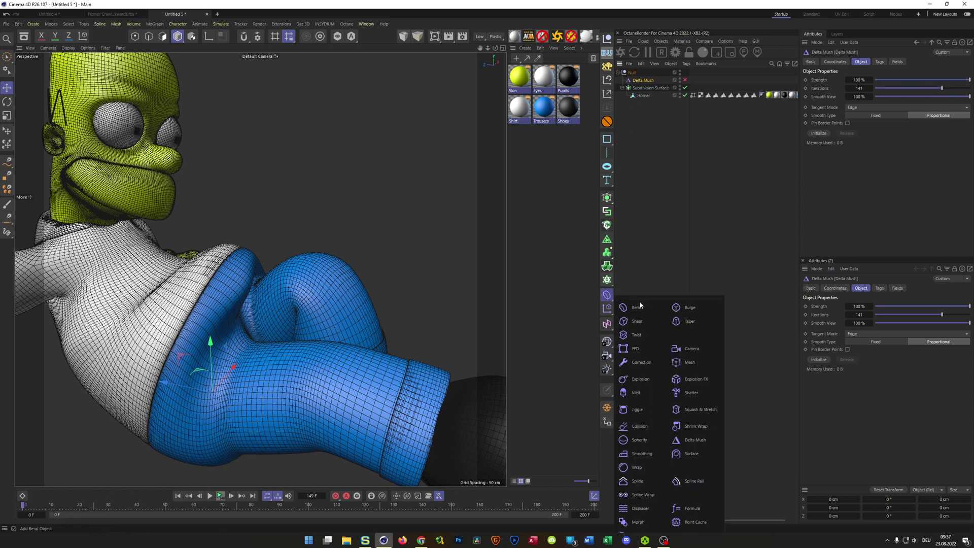
click(640, 458)
drag(639, 72, 646, 92)
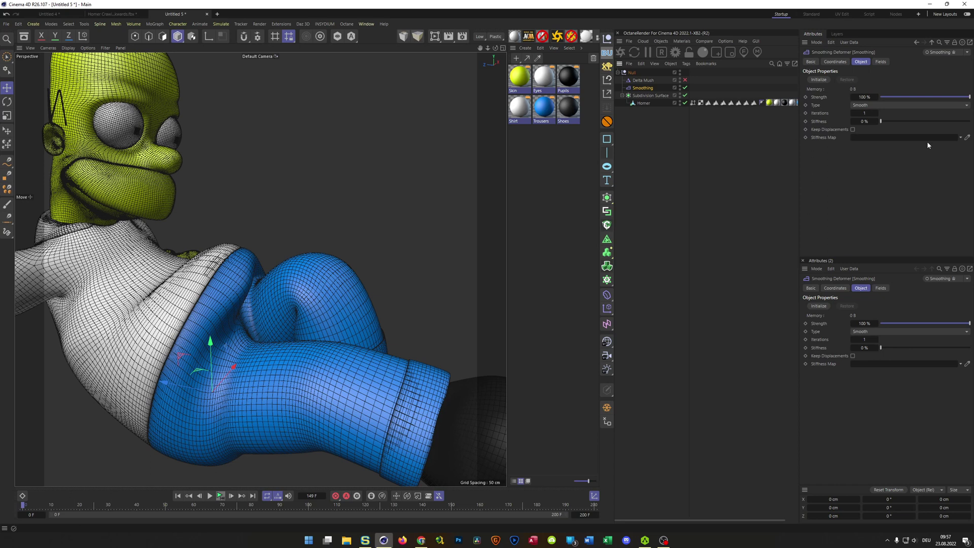
double_click(866, 113)
text(20)
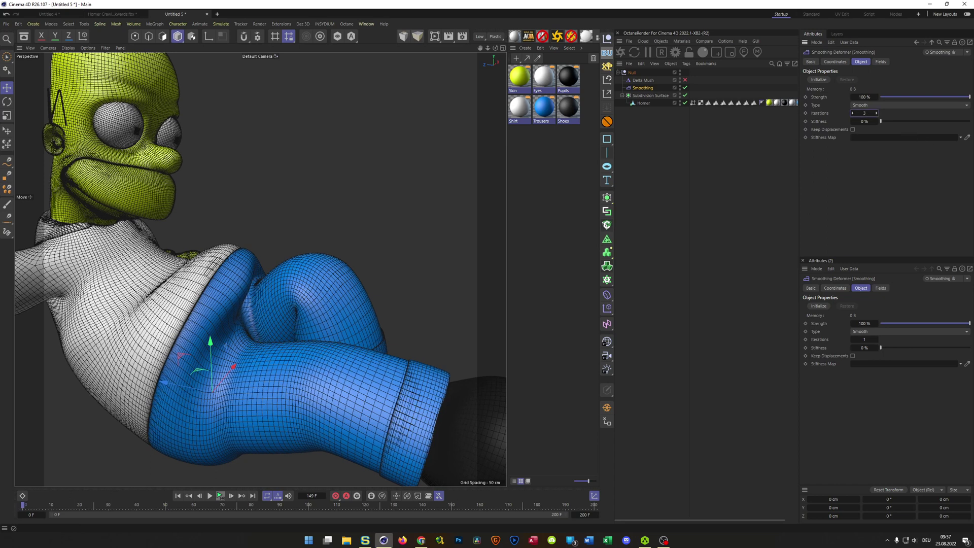
drag(864, 114, 868, 113)
Step: Switch the viewport to Gouraud Shading without wireframe lines and play back the smoothed crawl
scroll(236, 288, down, 8)
mouse_move(236, 288)
alt+mouse_down()
mouse_move(254, 290)
mouse_move(234, 296)
alt+mouse_up()
key(n)
key(a)
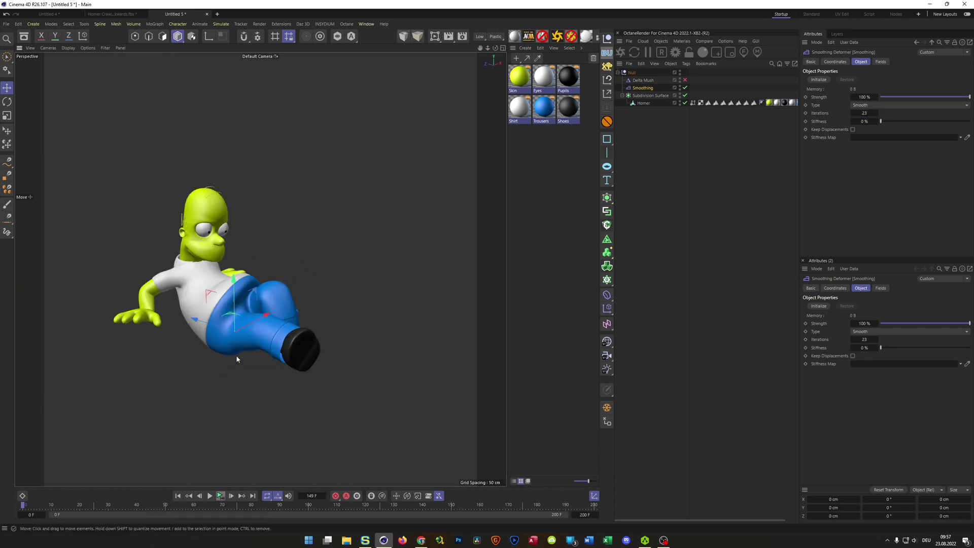
click(221, 495)
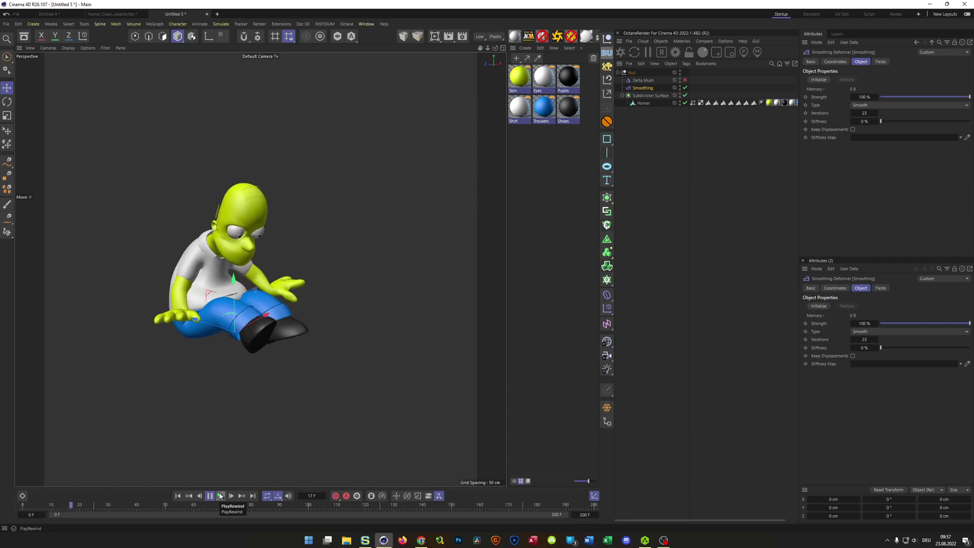
click(220, 495)
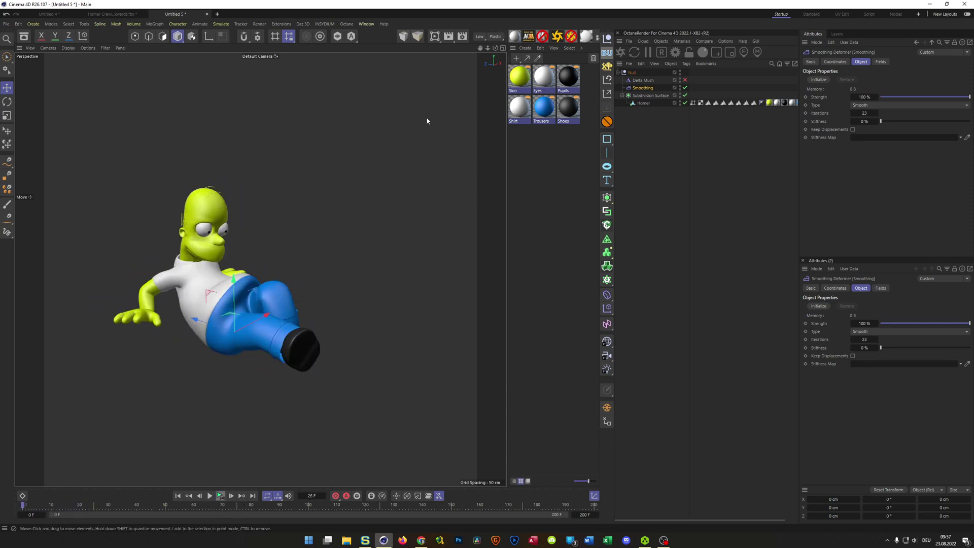
Step: Re-enable the Delta Mush and set the Subdivision Surface's editor and renderer subdivisions to 1
click(685, 79)
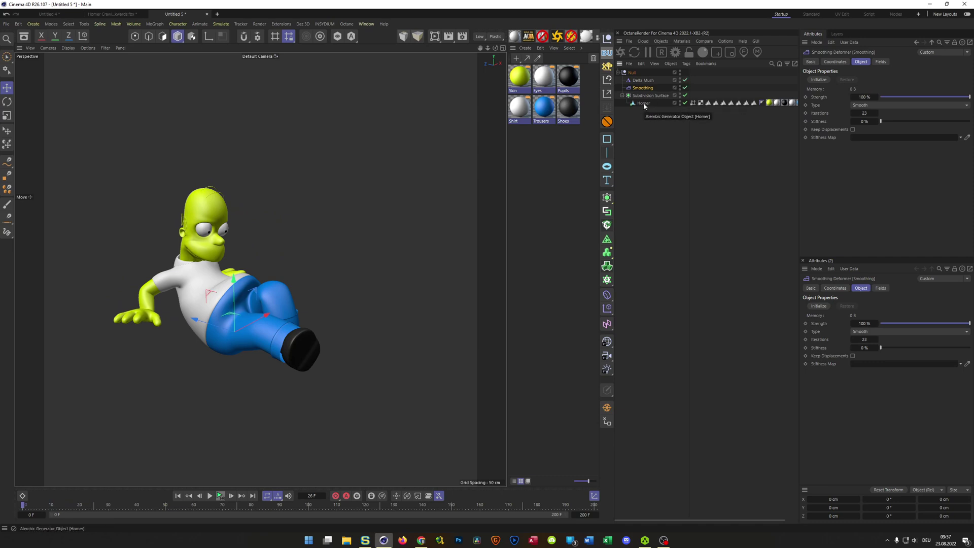
click(650, 96)
click(866, 88)
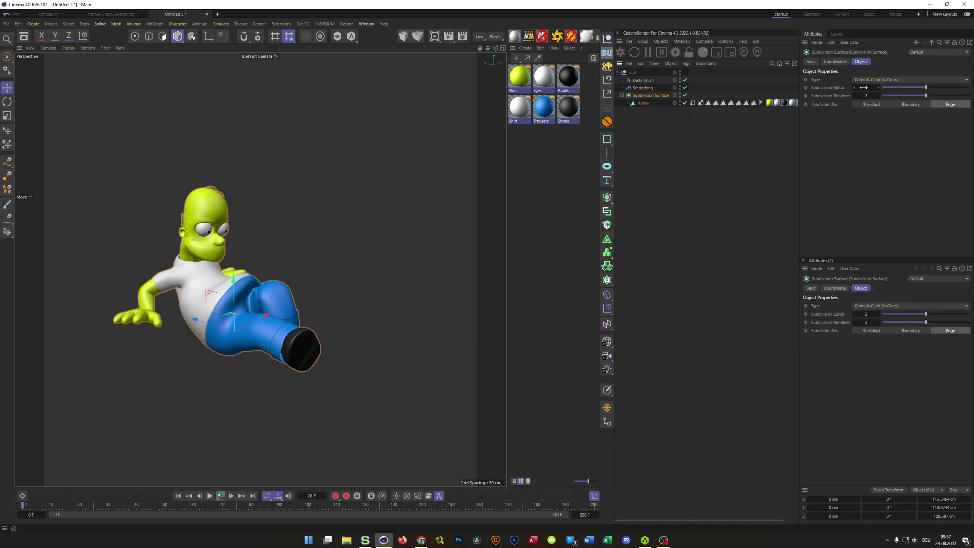
text(1)
key(Tab)
text(1)
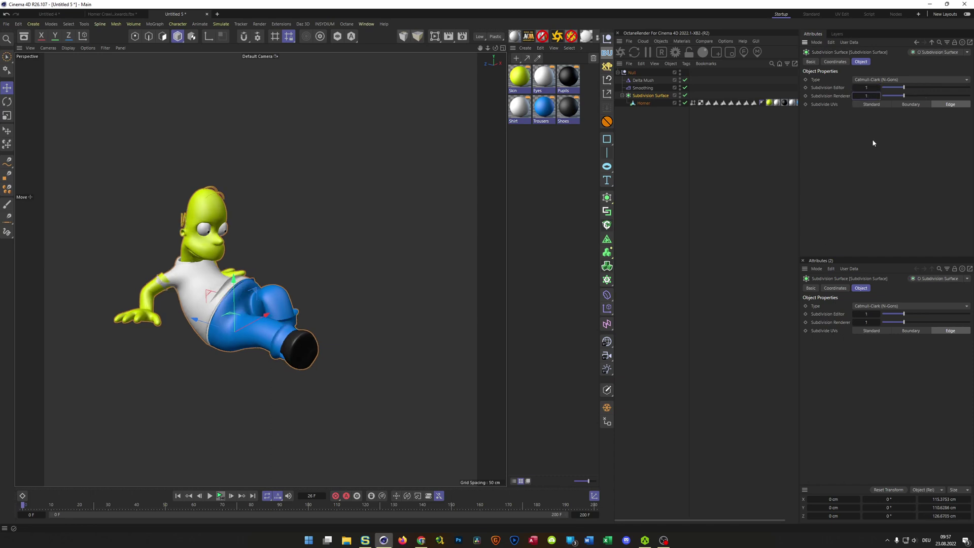
Step: Take the Subdivision Surface with Homer out of the Null, and delete the Null together with its Delta Mush and Smoothing deformers
click(685, 87)
click(685, 80)
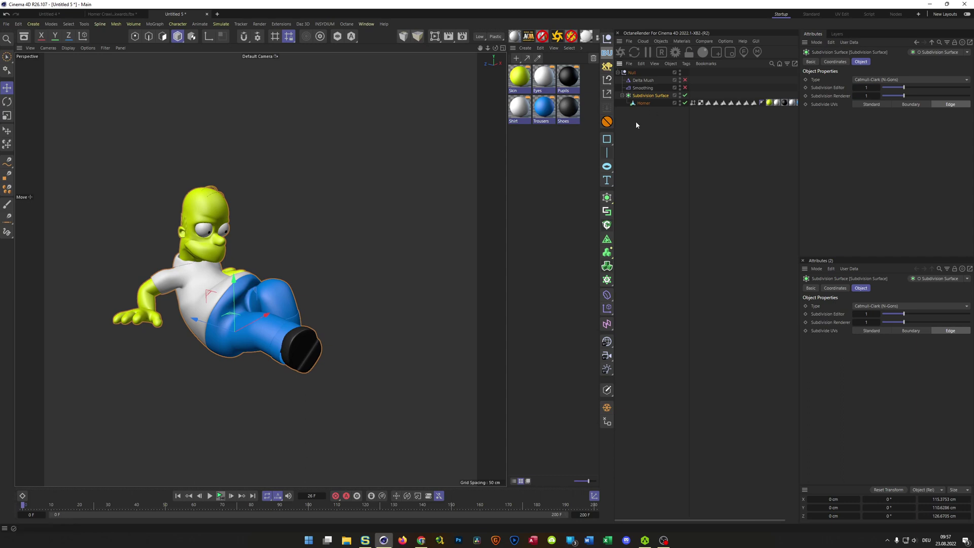
drag(647, 97, 650, 114)
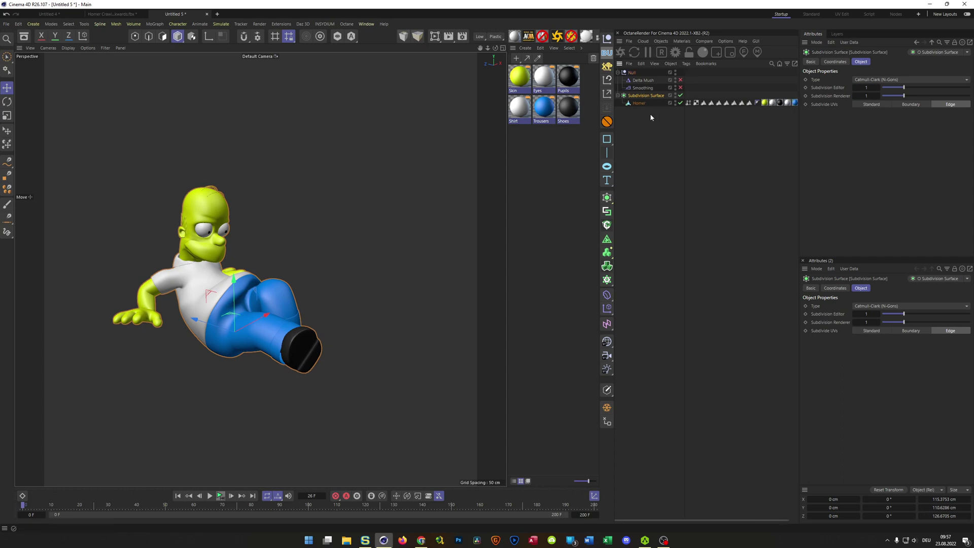
click(633, 73)
key(Delete)
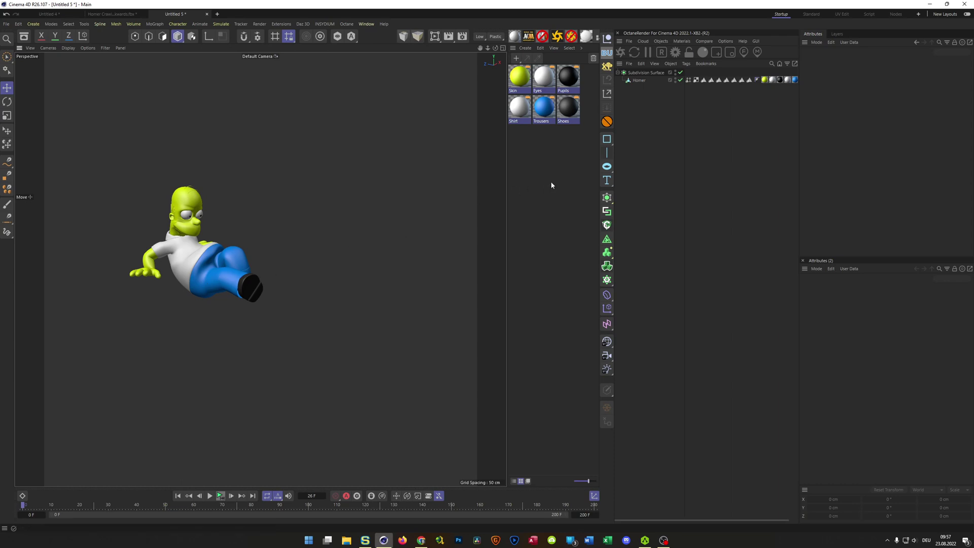
Step: Add a Torus primitive around Homer at the scene's origin
click(609, 169)
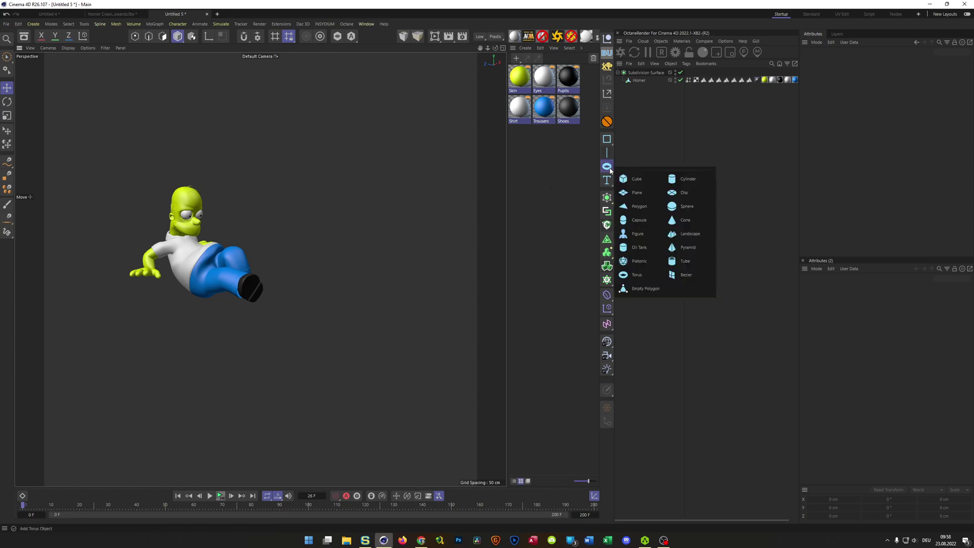
click(637, 274)
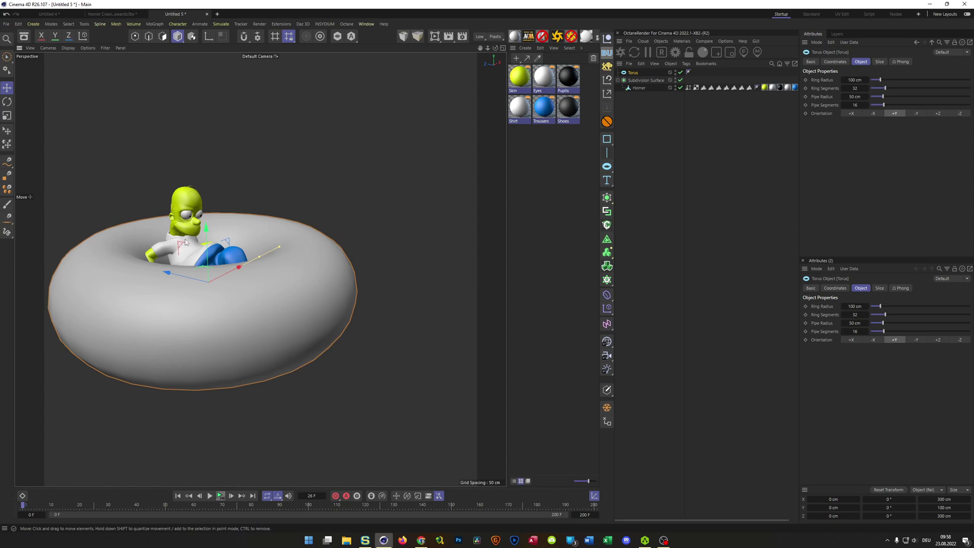
alt+middle_drag(248, 242, 331, 225)
alt+drag(322, 227, 339, 213)
alt+middle_drag(338, 212, 307, 223)
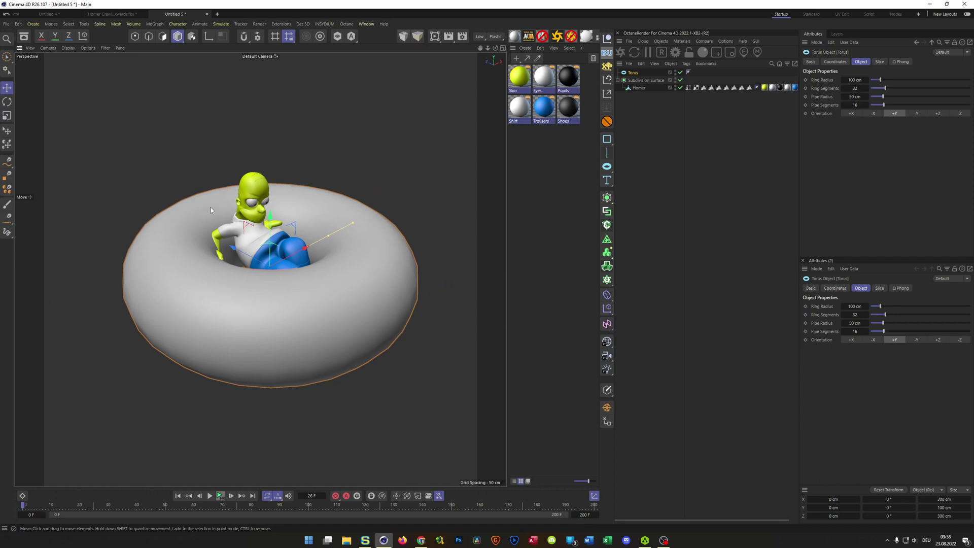
Step: Show wireframe lines on the Gouraud-shaded viewport and disable Homer's Subdivision Surface
key(n)
key(b)
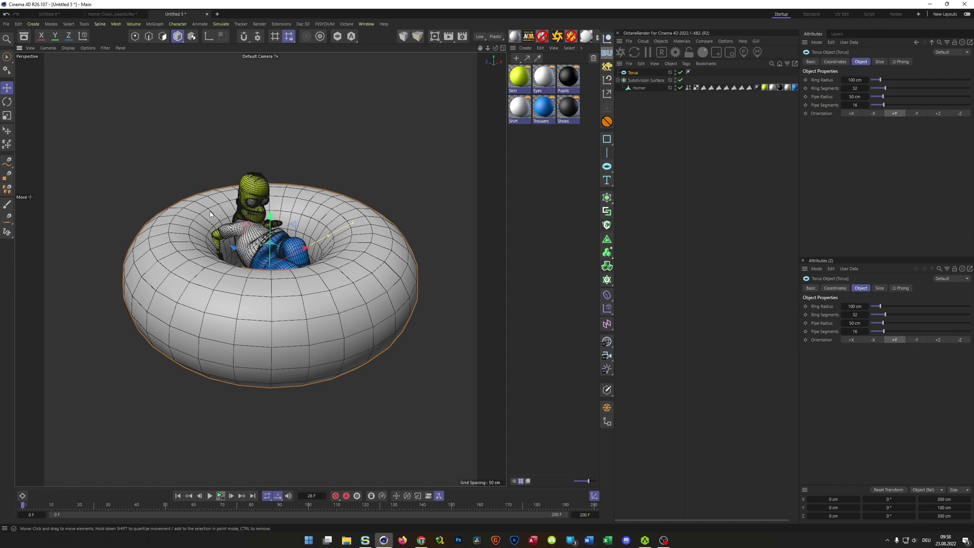
scroll(217, 225, down, 2)
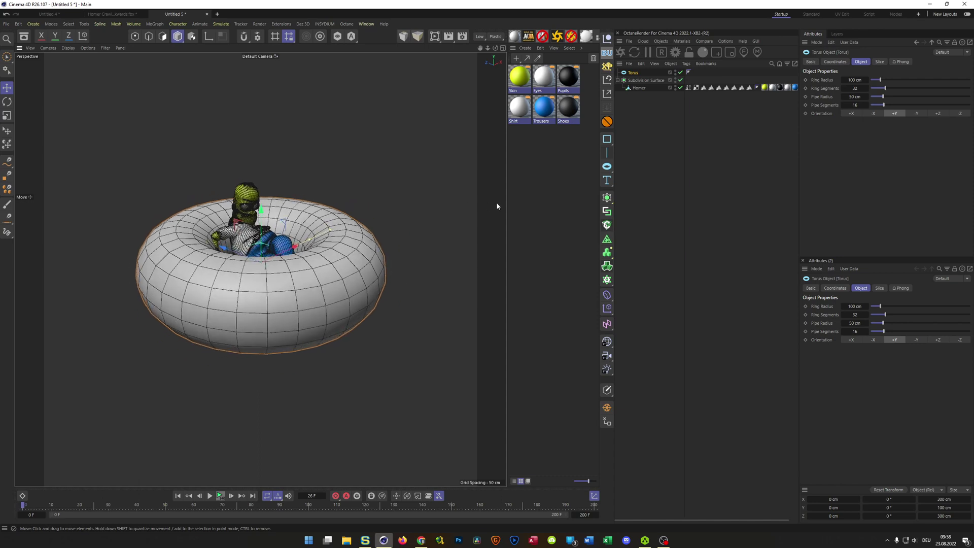
click(680, 80)
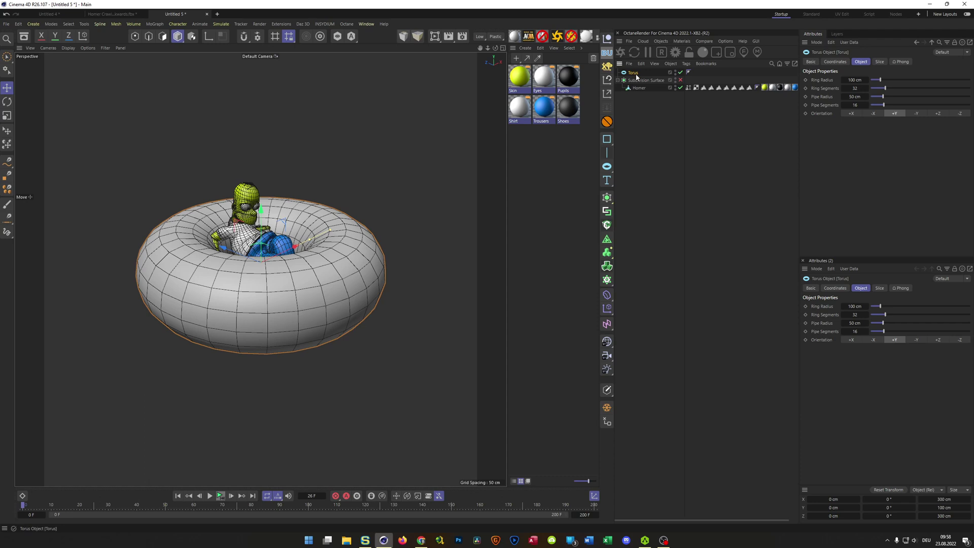
Step: Set the Torus's ring radius to 120 cm and convert it into an editable polygon object
click(855, 80)
text(120)
key(Return)
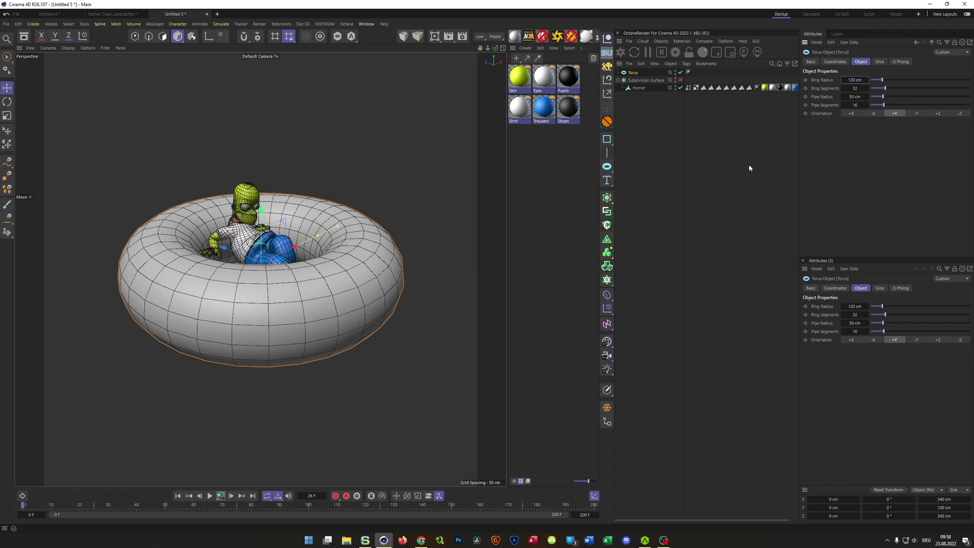
alt+drag(214, 302, 225, 323)
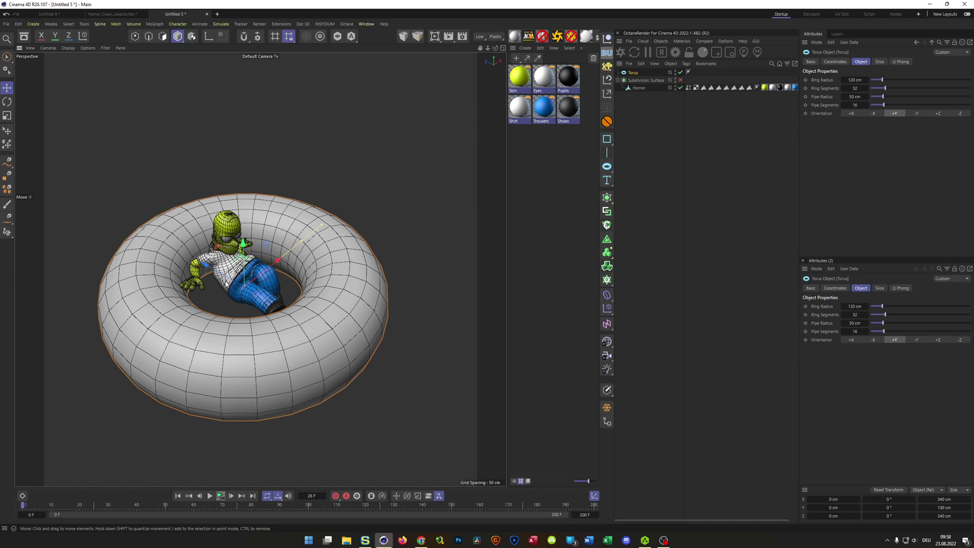
alt+drag(226, 284, 367, 271)
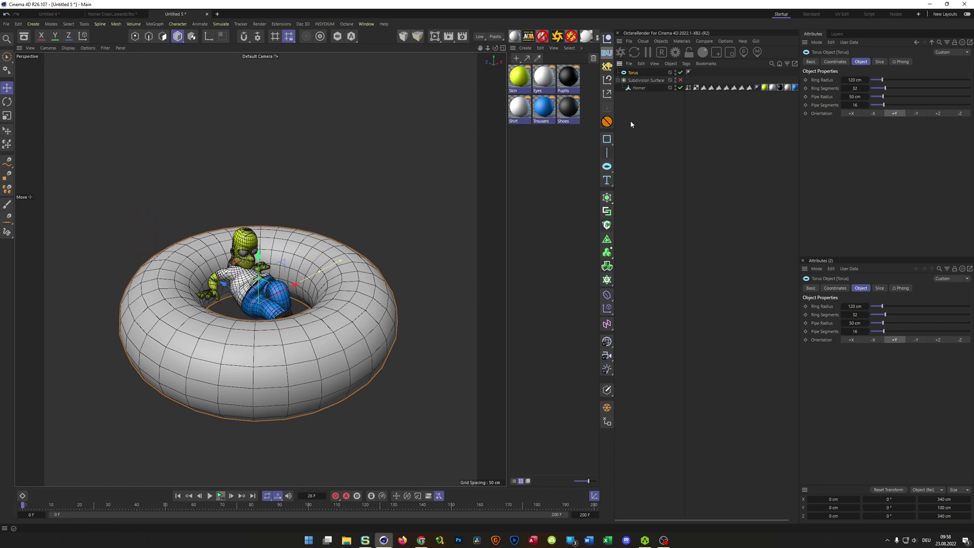
key(c)
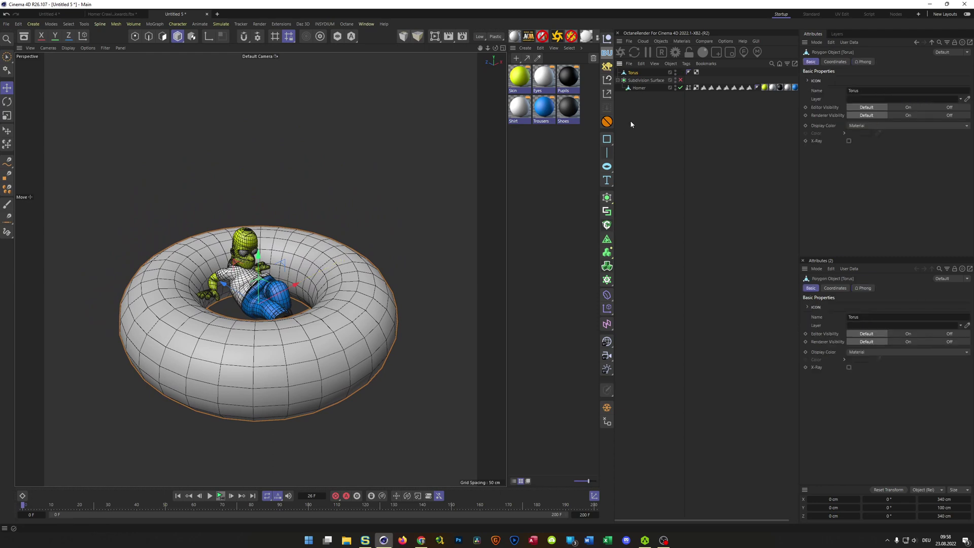
Step: Loop-select the four polygon loops on the torus's upper inner side, invert the selection and delete all the other polygons
click(543, 185)
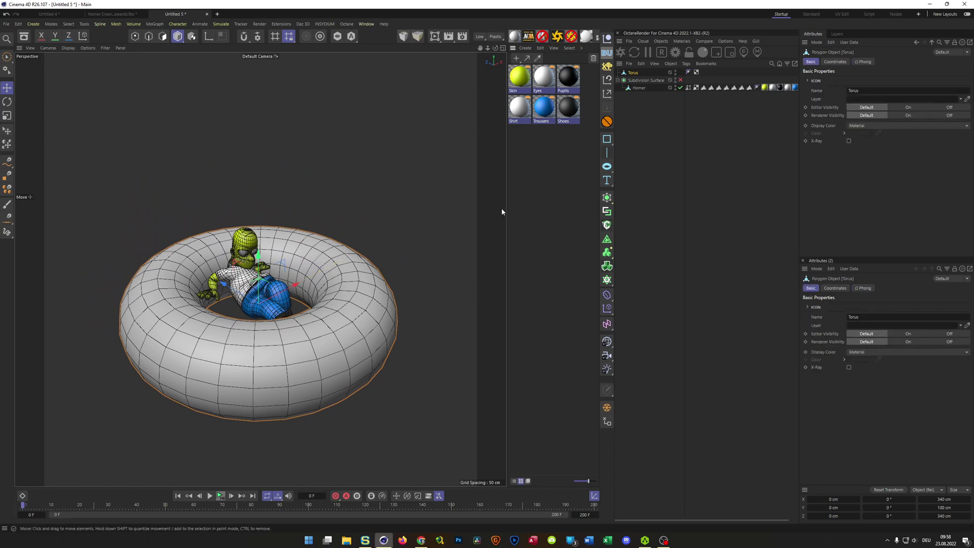
key(Return)
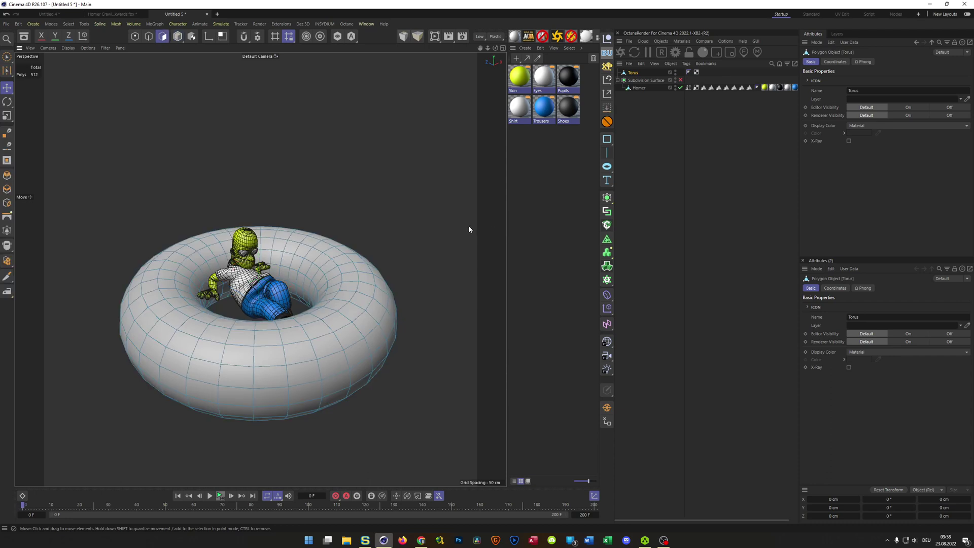
key(u)
key(l)
click(350, 274)
alt+drag(350, 274, 366, 282)
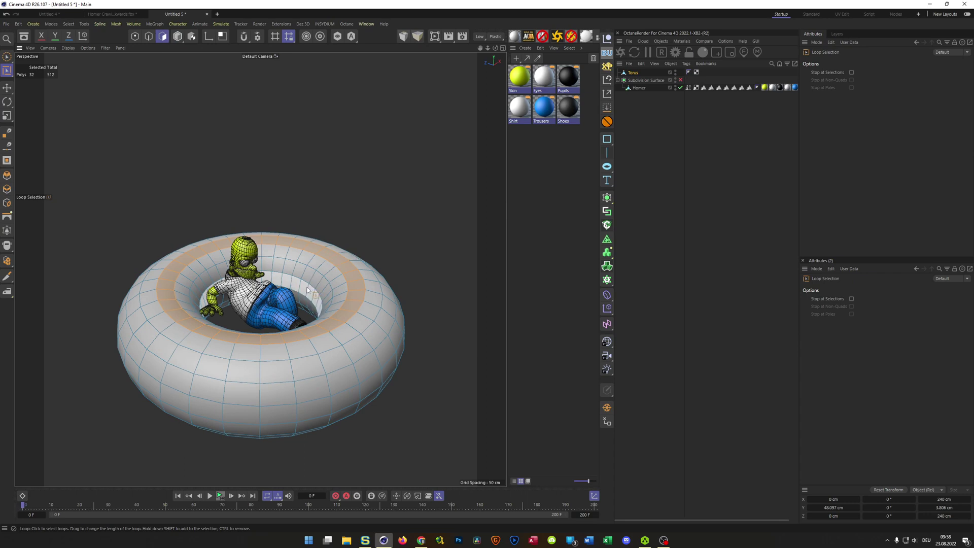
shift+click(306, 290)
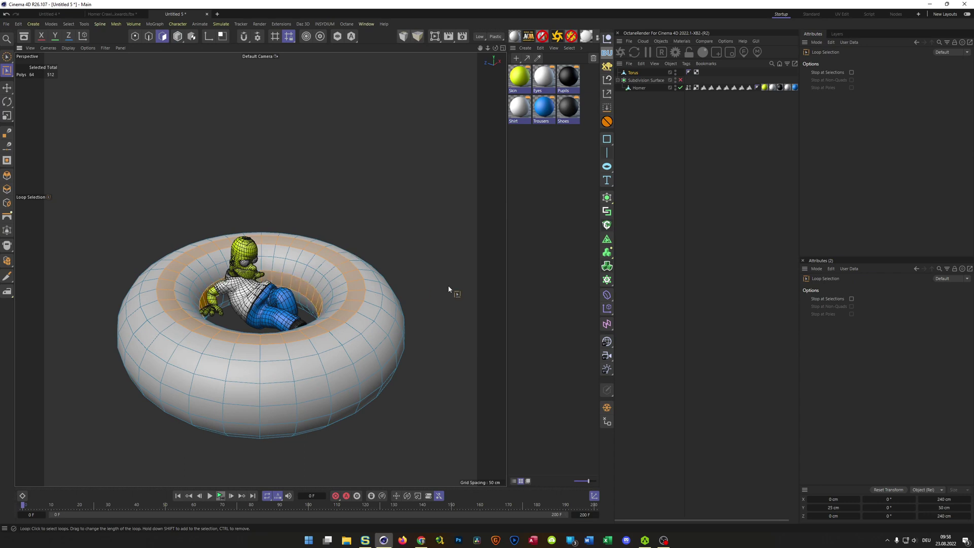
shift+click(322, 281)
shift+click(327, 274)
alt+drag(367, 267, 364, 270)
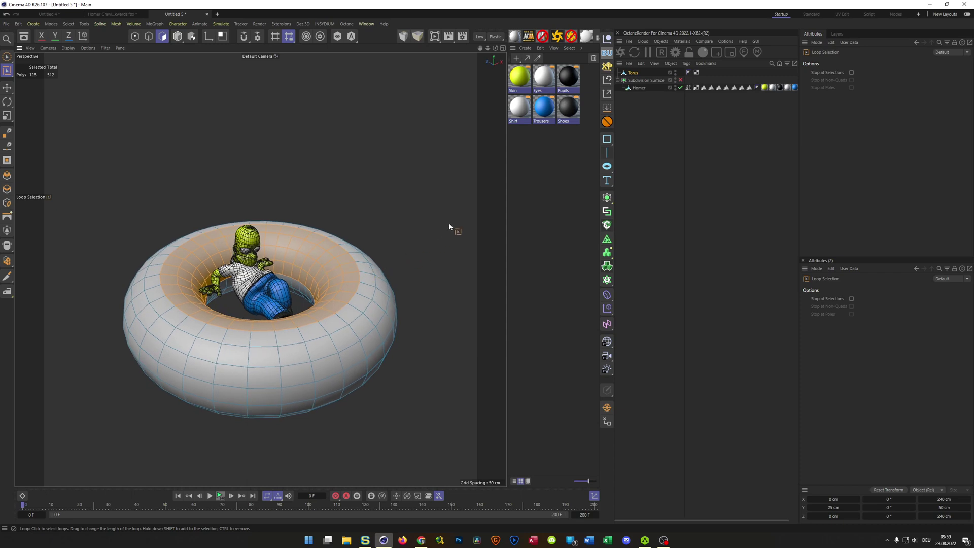
key(u)
key(i)
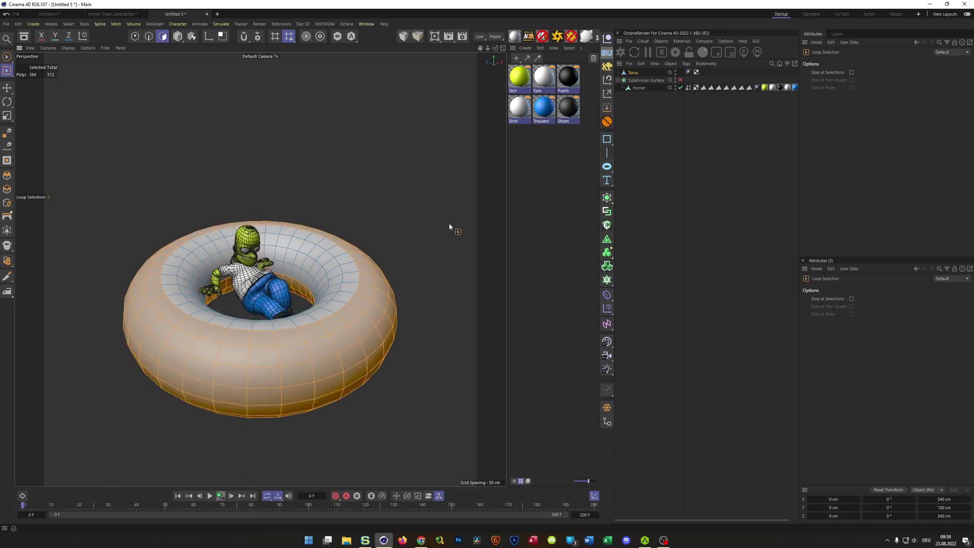
key(Delete)
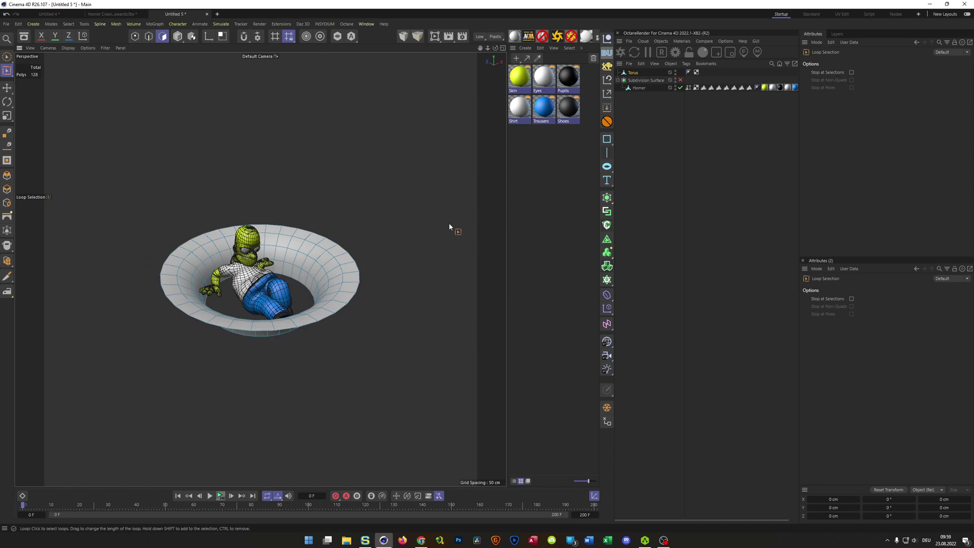
Step: Select the lower rim's edge loop of the remaining torus and move it down to about Y -499 cm to form a deep shaft
alt+drag(325, 289, 365, 319)
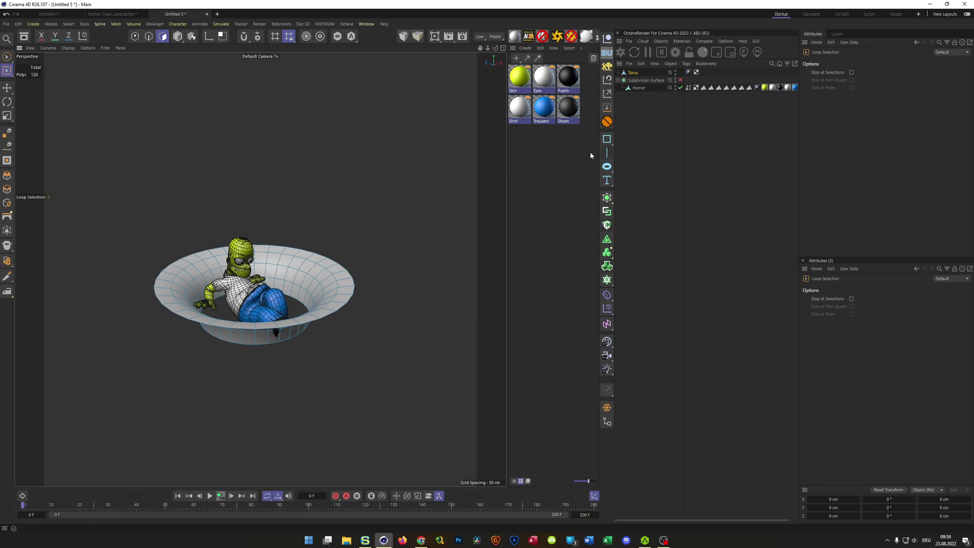
alt+drag(321, 266, 268, 295)
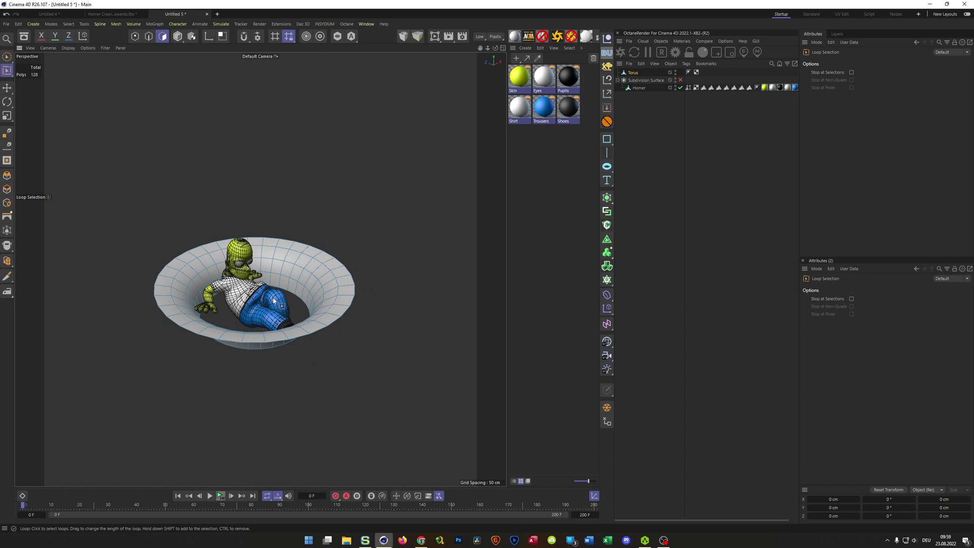
key(Return)
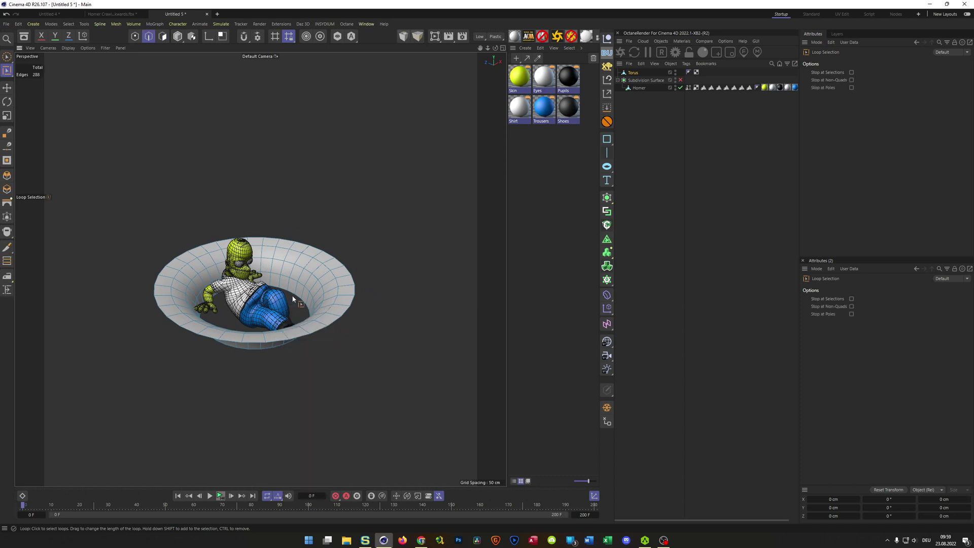
click(293, 295)
key(e)
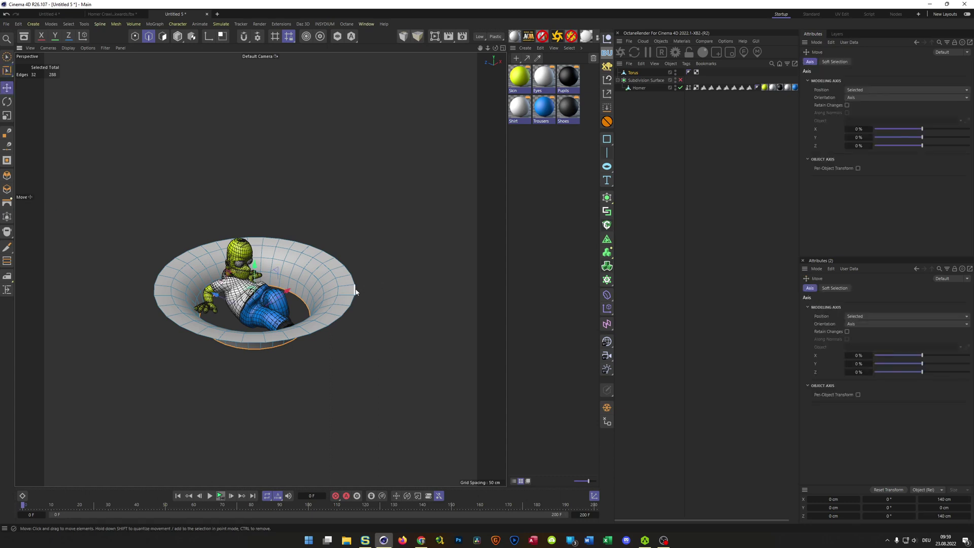
drag(255, 268, 251, 449)
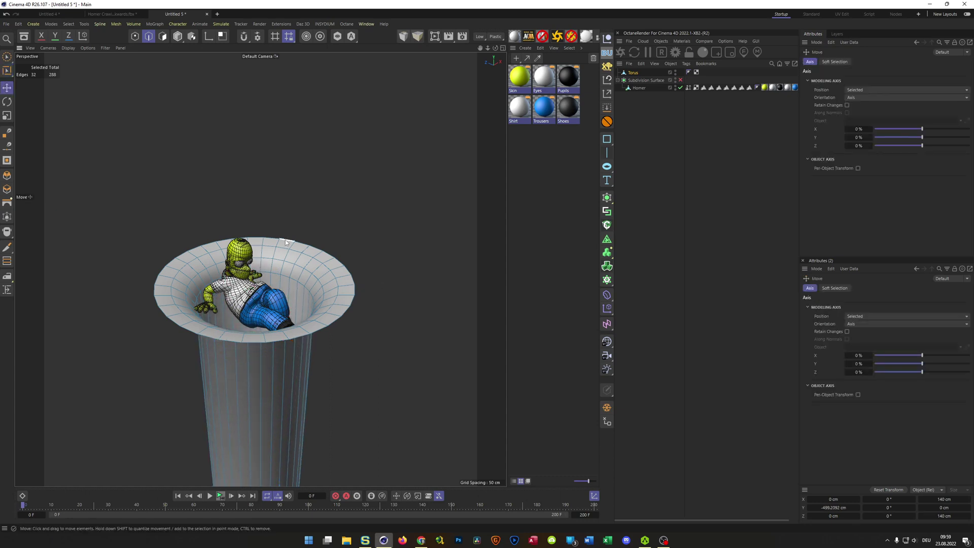
Step: Extrude the upper rim's edge loop outward by scaling it to about 1873 cm across, forming a wide flat floor around the hole
double_click(329, 252)
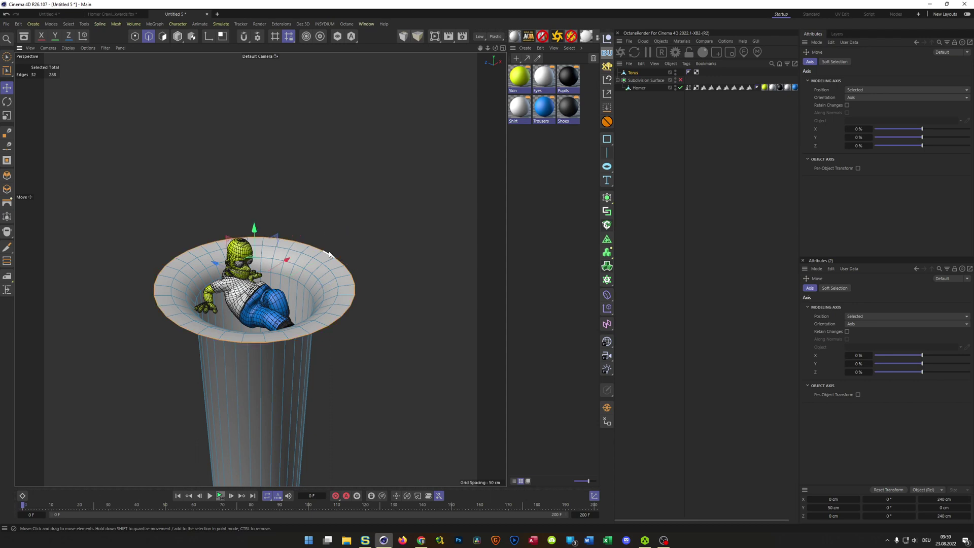
click(342, 248)
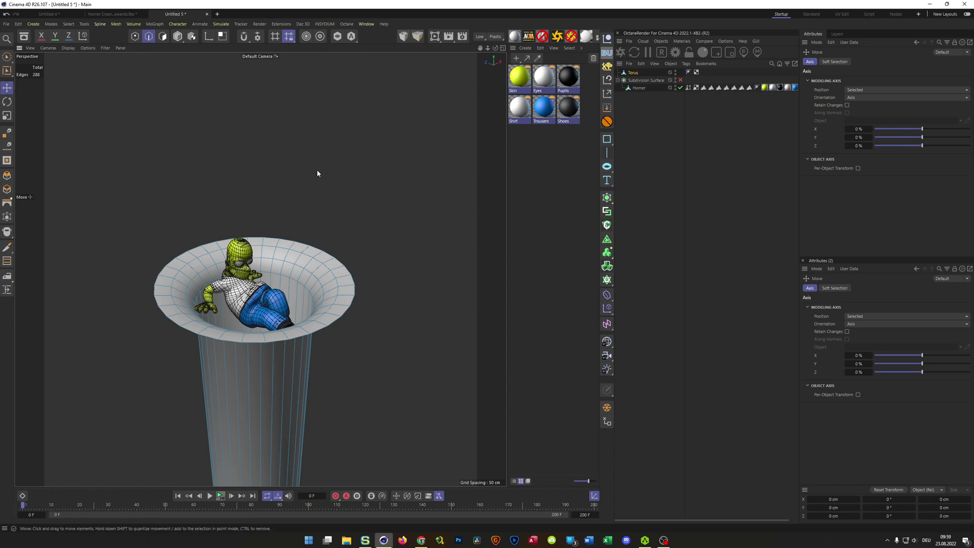
double_click(318, 249)
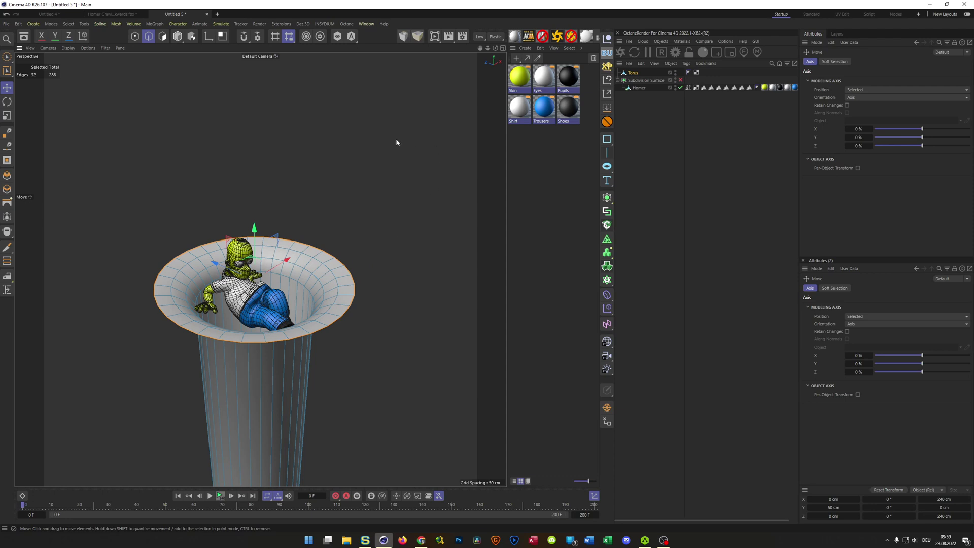
key(t)
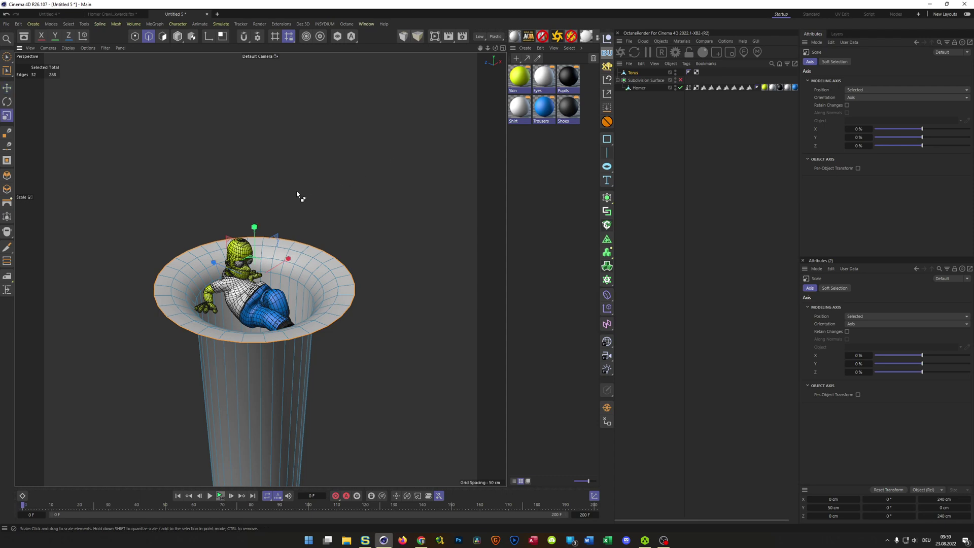
drag(301, 195, 921, 176)
scroll(321, 233, down, 8)
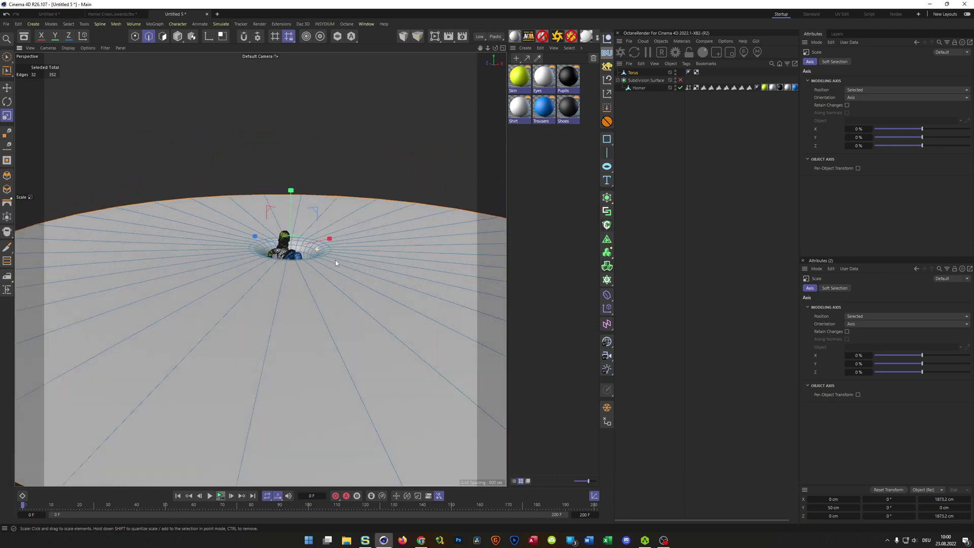
scroll(335, 261, up, 8)
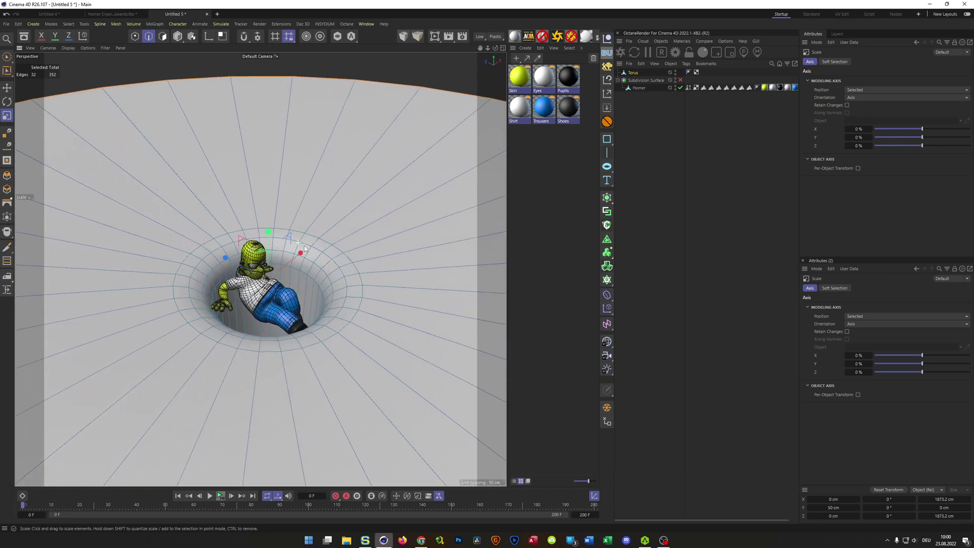
Step: Ring-select the floor's radial edges and connect them repeatedly, five times in all, to cut evenly spaced concentric loops into 32 segments
alt+drag(304, 246, 354, 254)
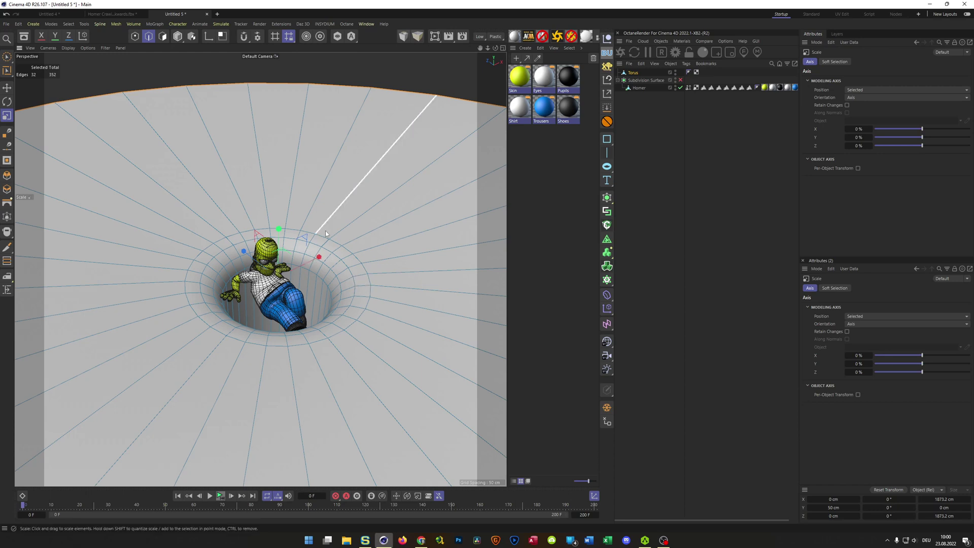
key(u)
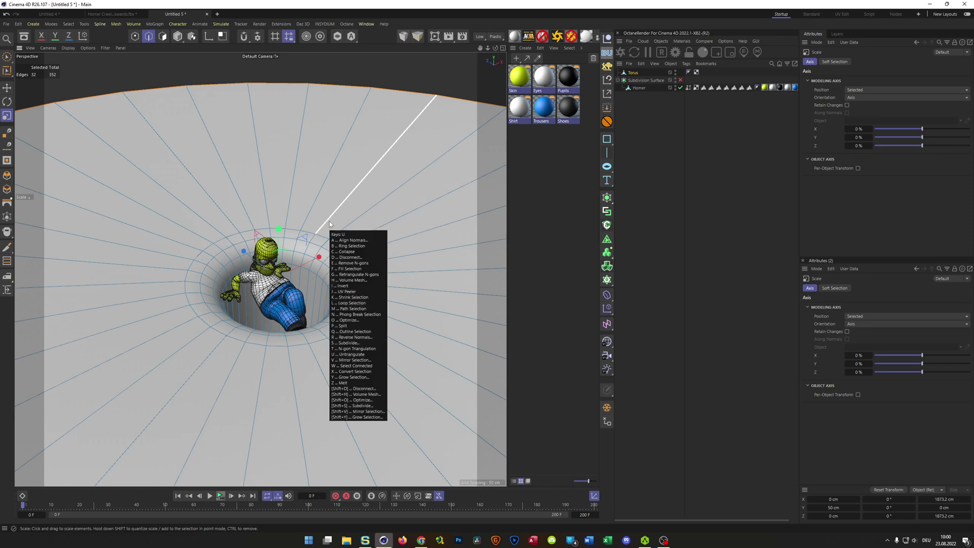
key(b)
click(345, 201)
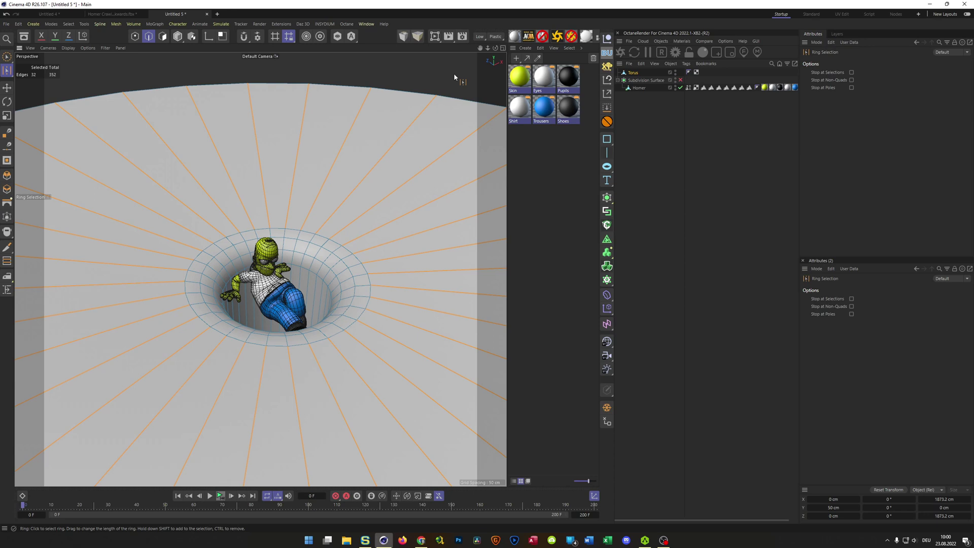
key(m)
key(m)
key(m)
key(m)
key(m)
key(m)
key(m)
key(m)
key(m)
key(m)
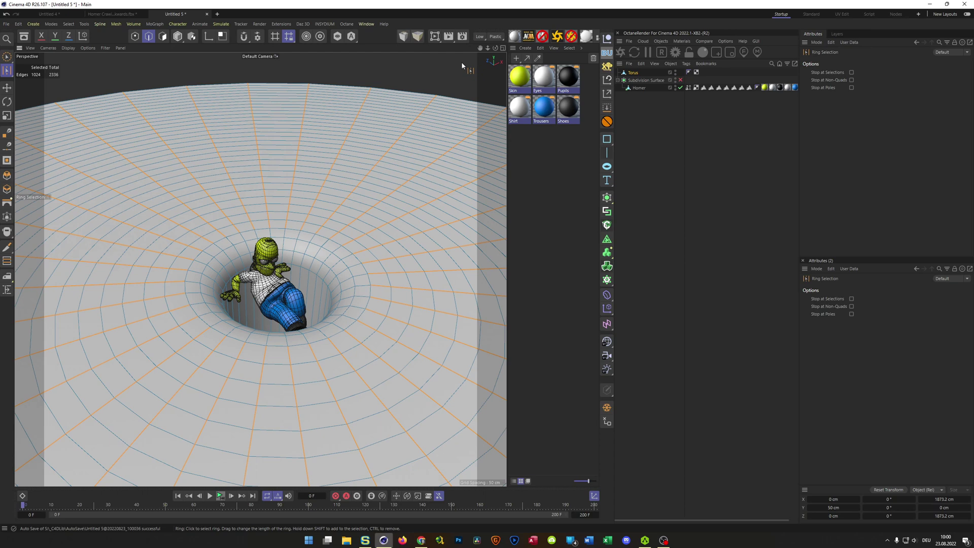
Step: Try connecting the floor's ring-selected radial edges one more time, and undo that extra cut
key(u)
key(s)
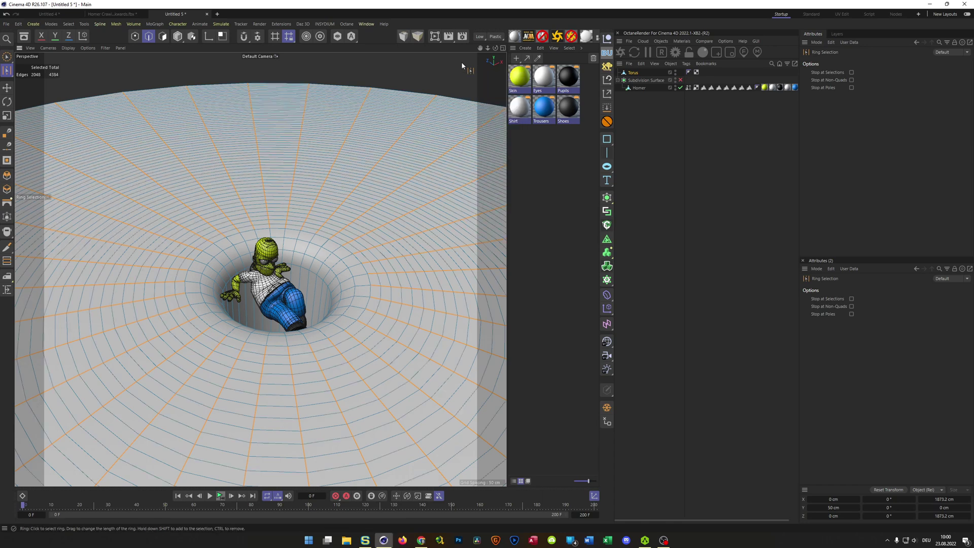
key(ctrl+z)
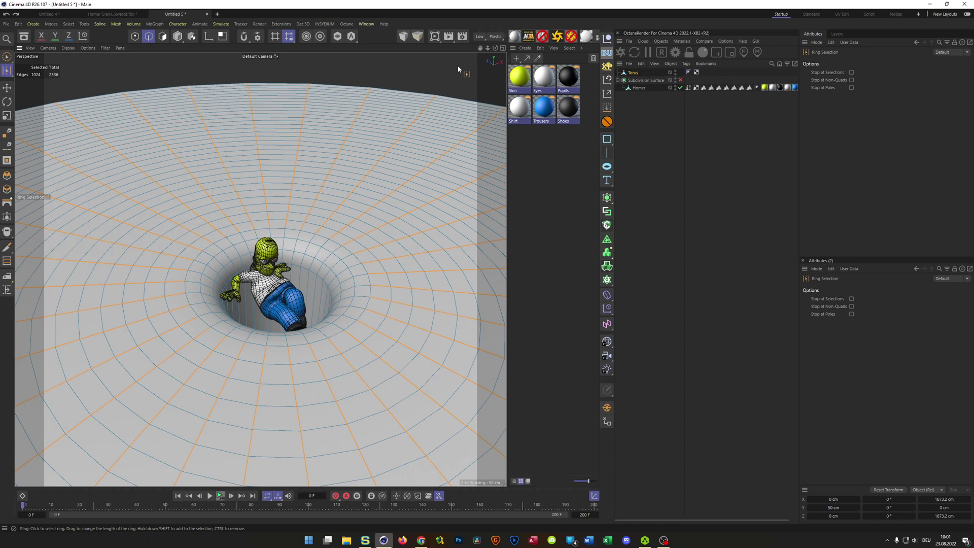
Step: Ring-select the vertical edges of the shaft wall and connect them five times to cut evenly spaced horizontal loops into 32 segments
key(u)
key(b)
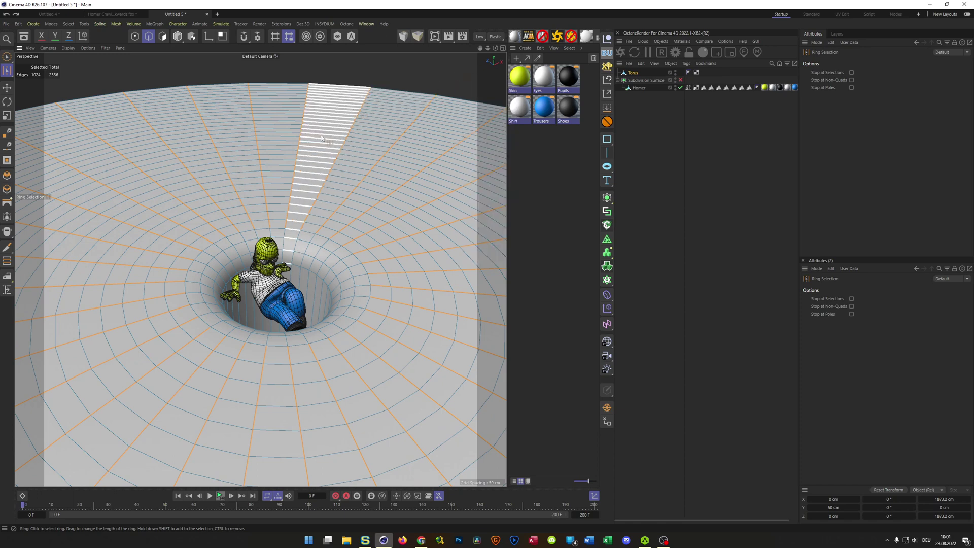
click(310, 296)
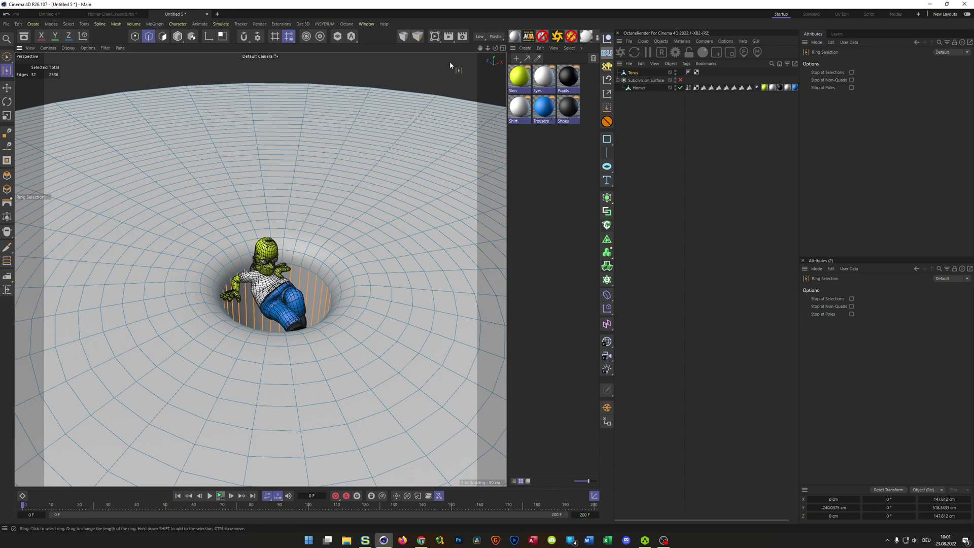
key(u)
key(s)
key(u)
key(s)
key(u)
key(s)
key(u)
key(s)
key(u)
key(s)
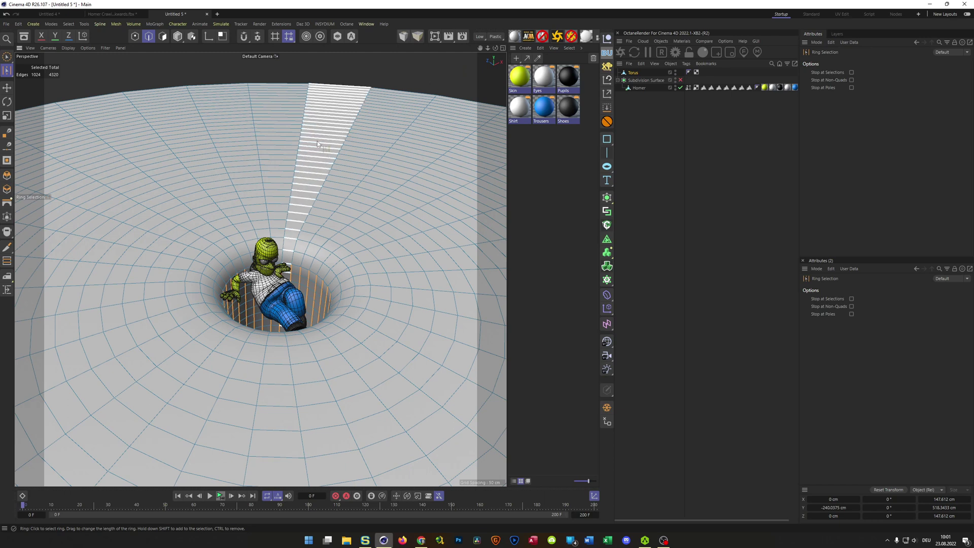
Step: Move the whole Torus down to Y -50 cm so the floor sits at ground level beneath Homer
scroll(312, 145, down, 5)
scroll(306, 148, up, 5)
scroll(259, 145, up, 2)
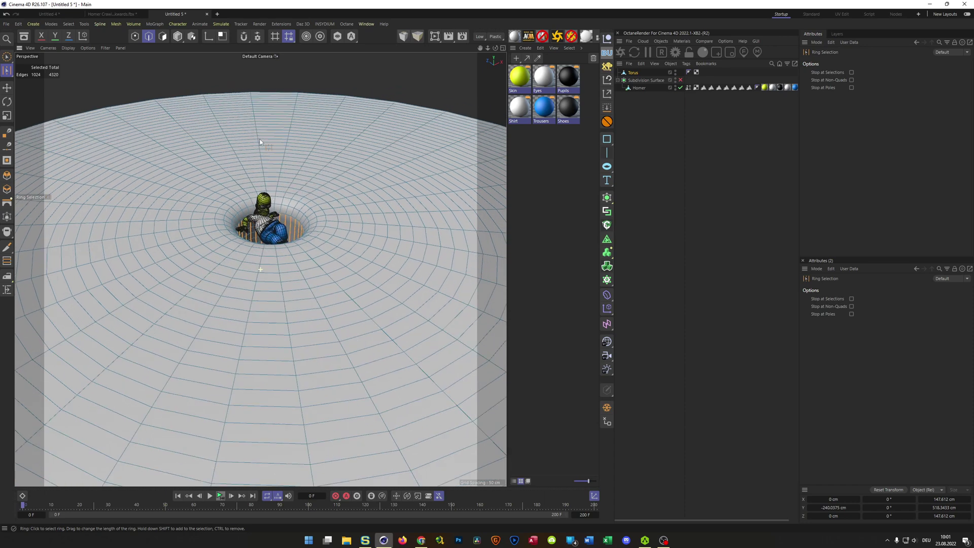
scroll(276, 137, up, 4)
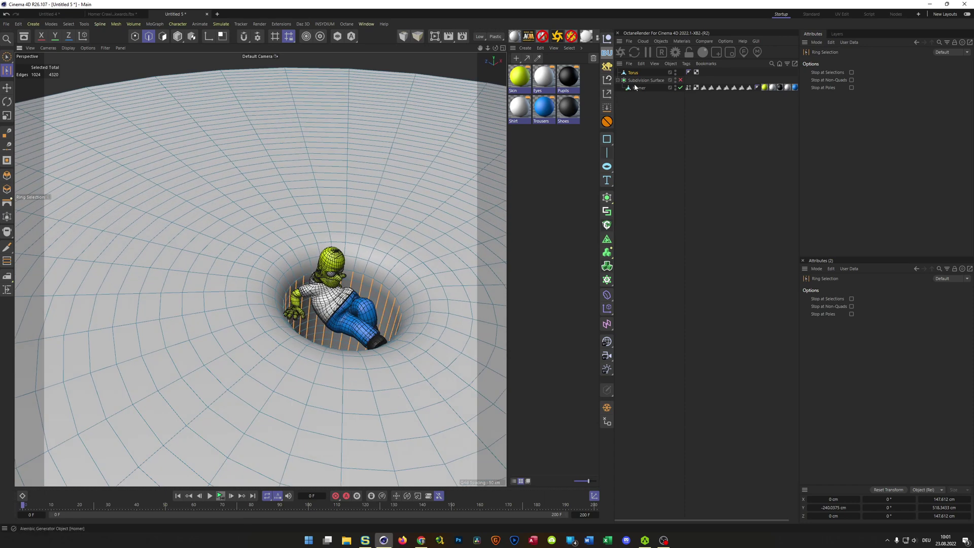
click(633, 73)
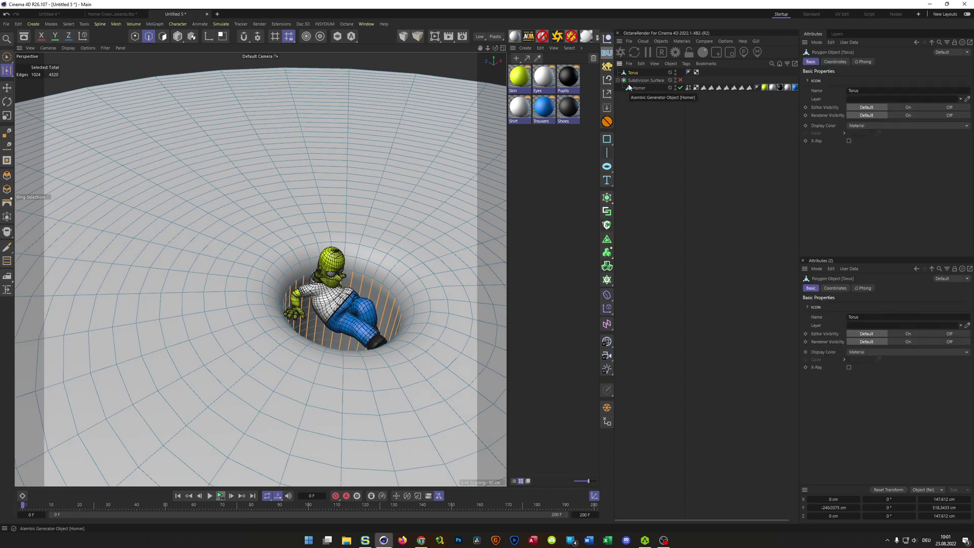
key(Return)
key(e)
middle_click(394, 185)
middle_click(313, 325)
scroll(269, 242, up, 5)
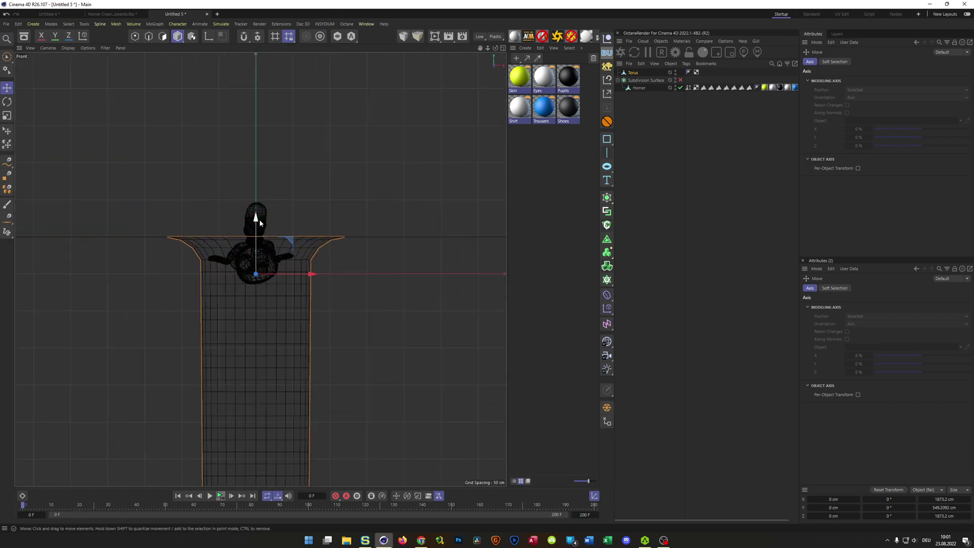
drag(258, 219, 257, 255)
middle_click(342, 234)
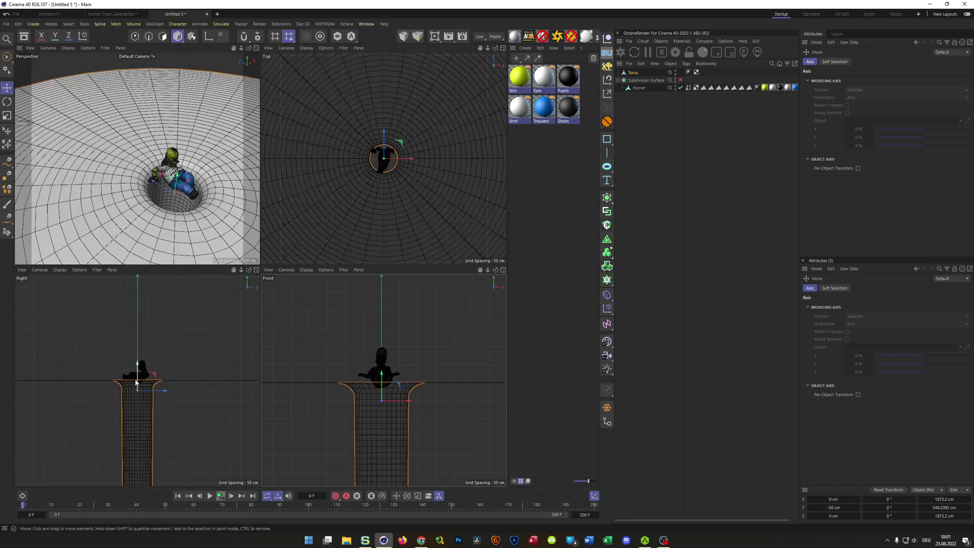
scroll(138, 385, up, 6)
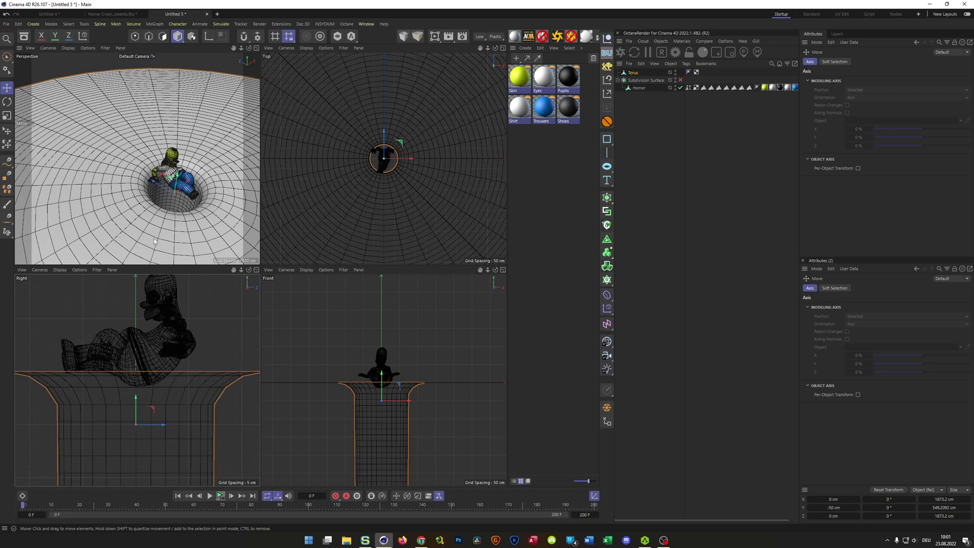
middle_click(155, 241)
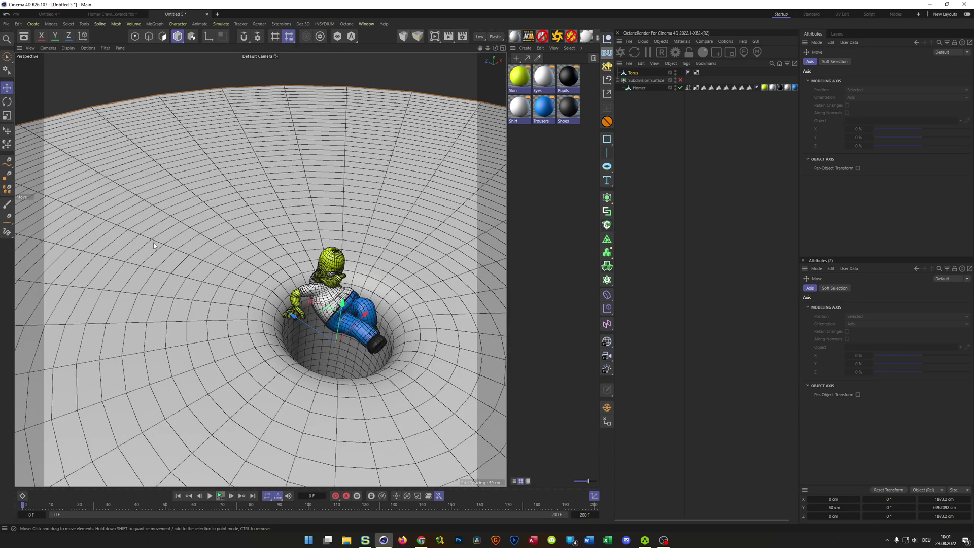
Step: Move the Subdivision Surface holding Homer back from the hole to about Z 169 cm and play the crawl animation
click(637, 81)
drag(298, 293, 239, 268)
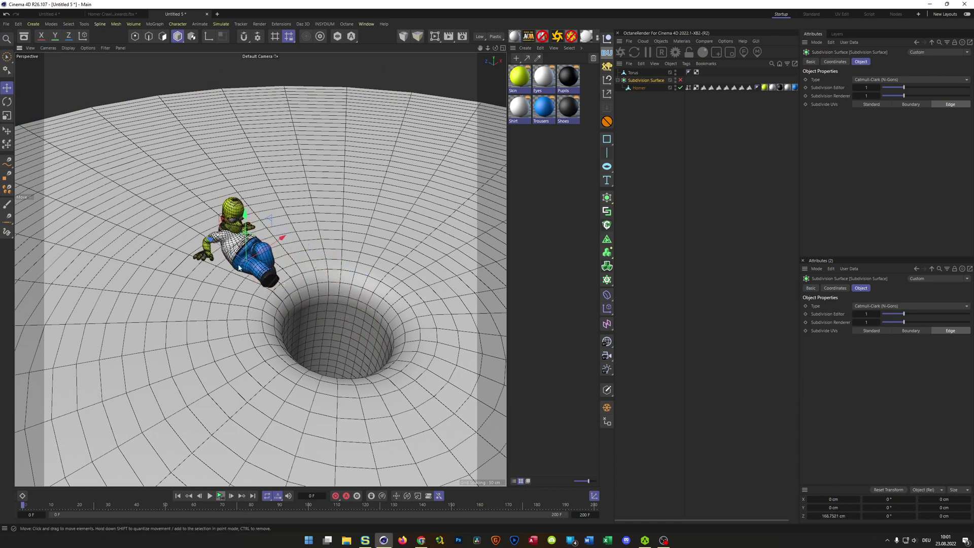
alt+middle_drag(260, 273, 224, 227)
click(219, 498)
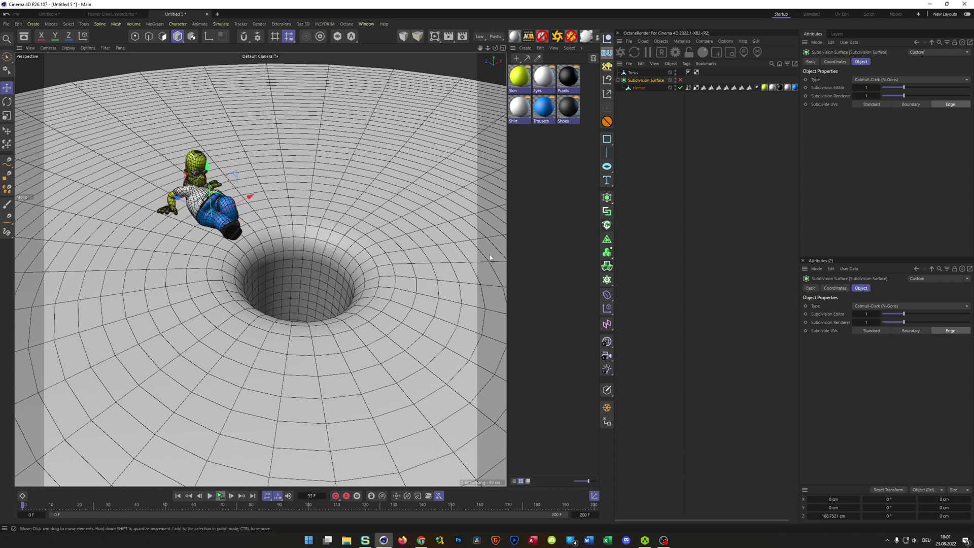
key(ctrl+s)
click(447, 14)
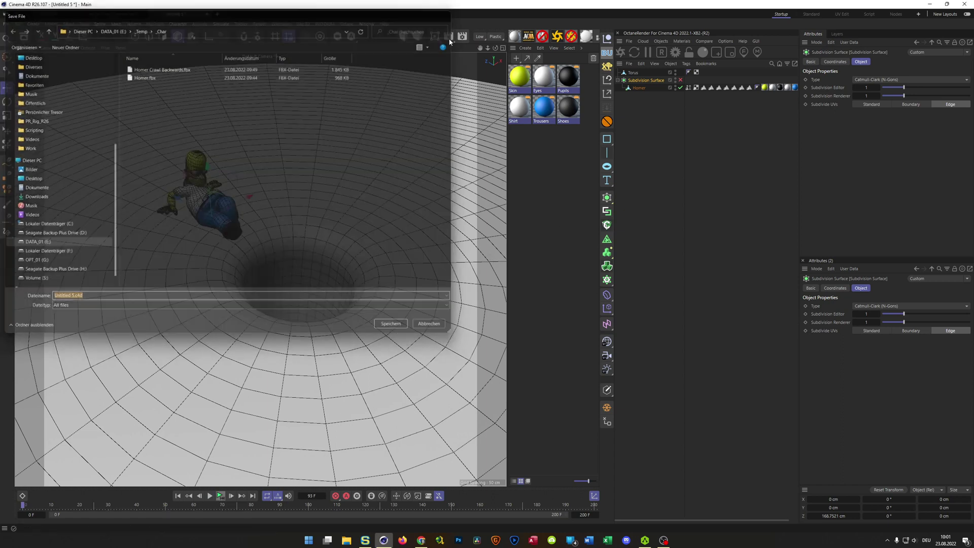
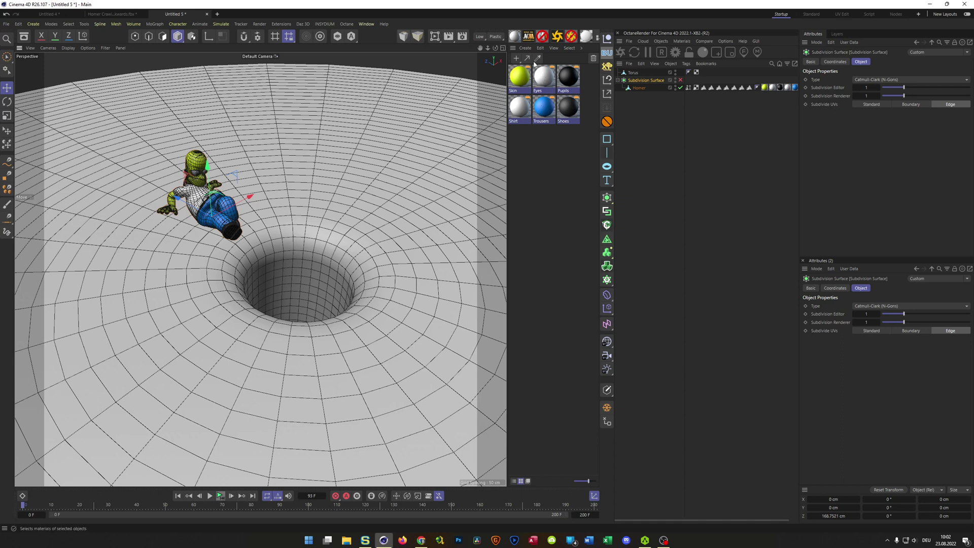
Step: Create a new PR GGX material and edit it with the Color channel off and the Luminance channel on
click(515, 37)
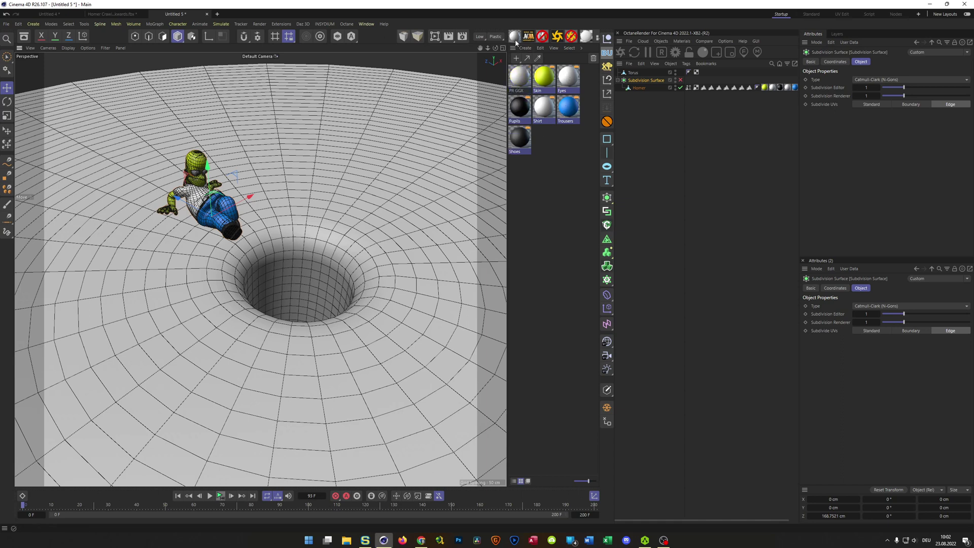
double_click(519, 77)
drag(555, 65, 493, 125)
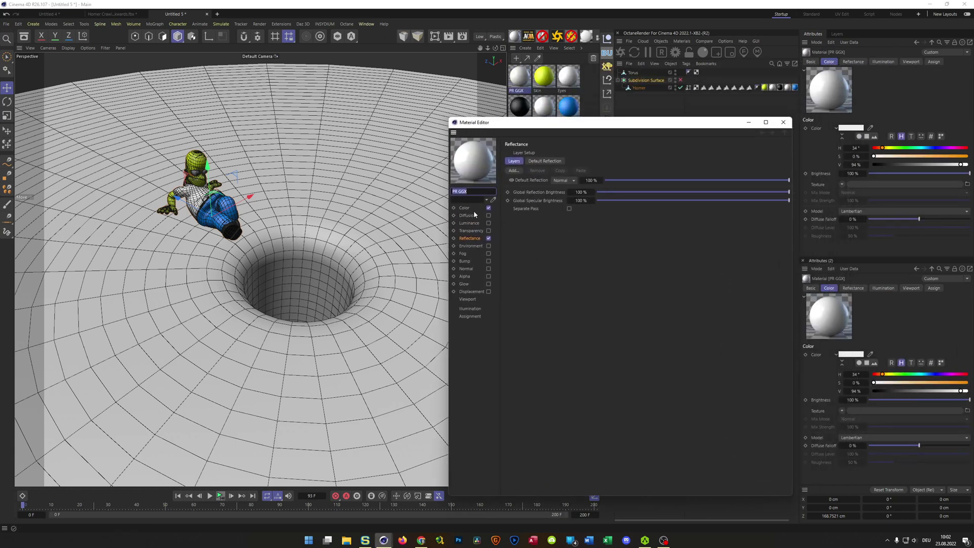
click(464, 208)
click(489, 207)
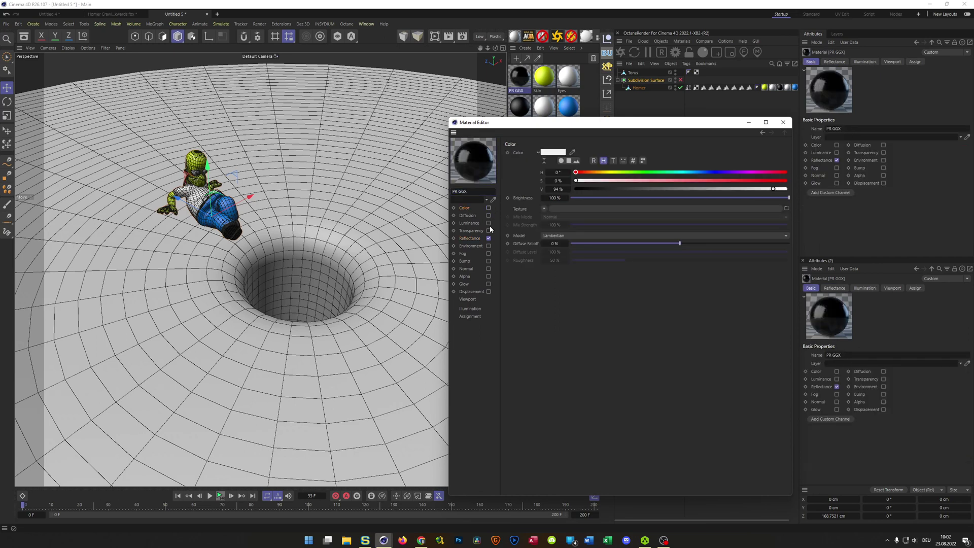
click(489, 223)
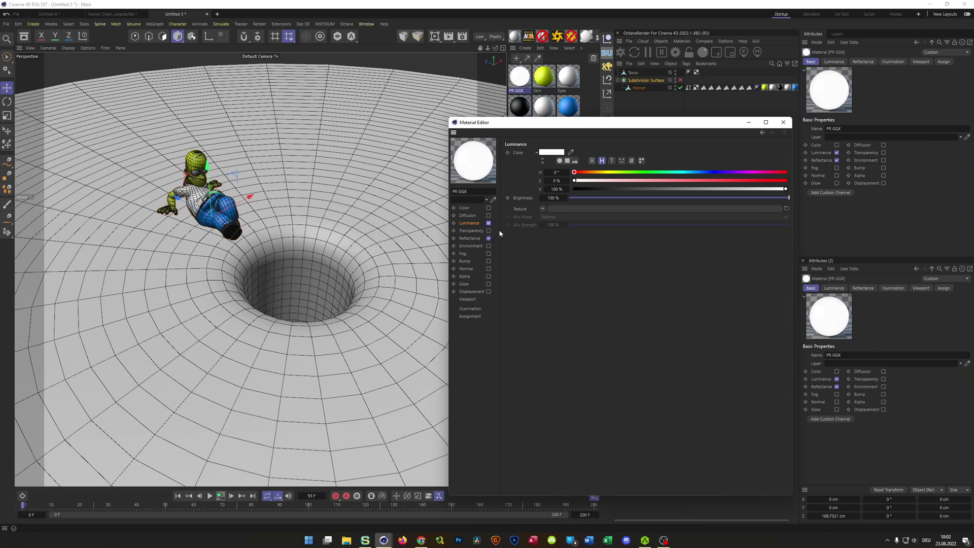
Step: Load the Tiles surface shader as the texture of the PR GGX material's Luminance channel
click(542, 209)
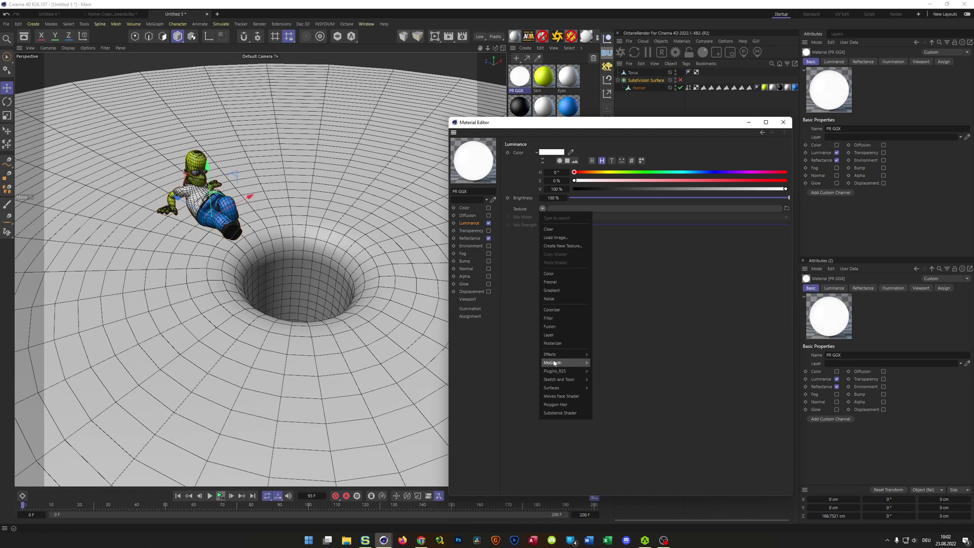
mouse_move(570, 387)
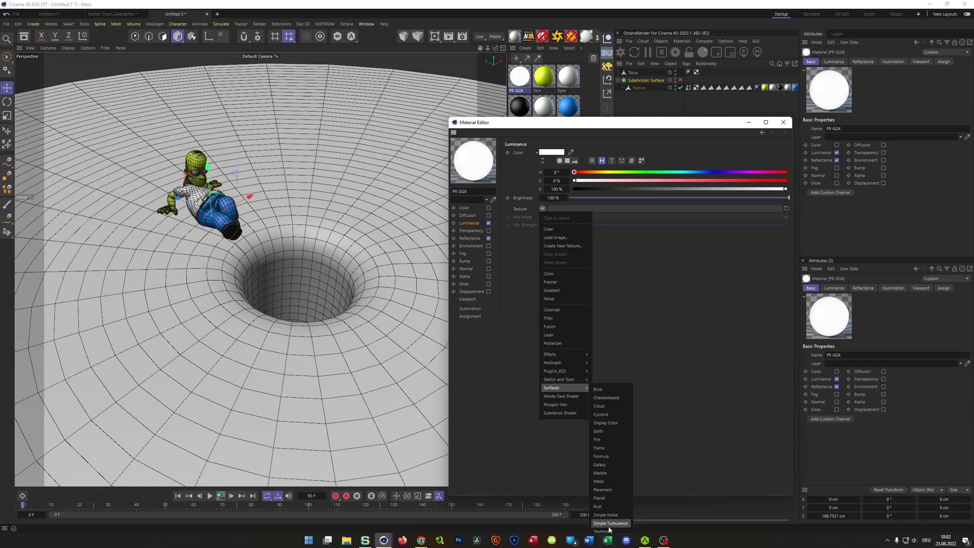
click(671, 130)
drag(669, 122, 664, 17)
click(538, 103)
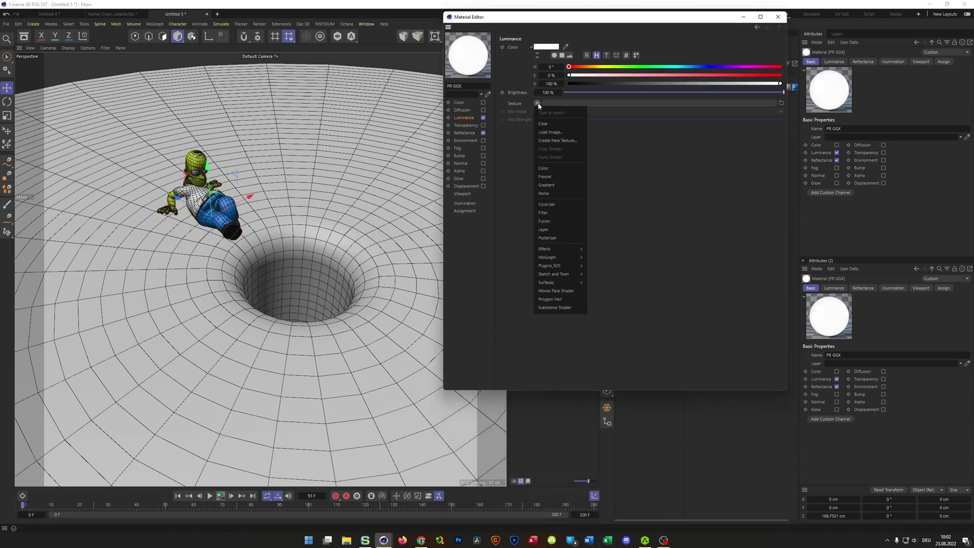
mouse_move(558, 282)
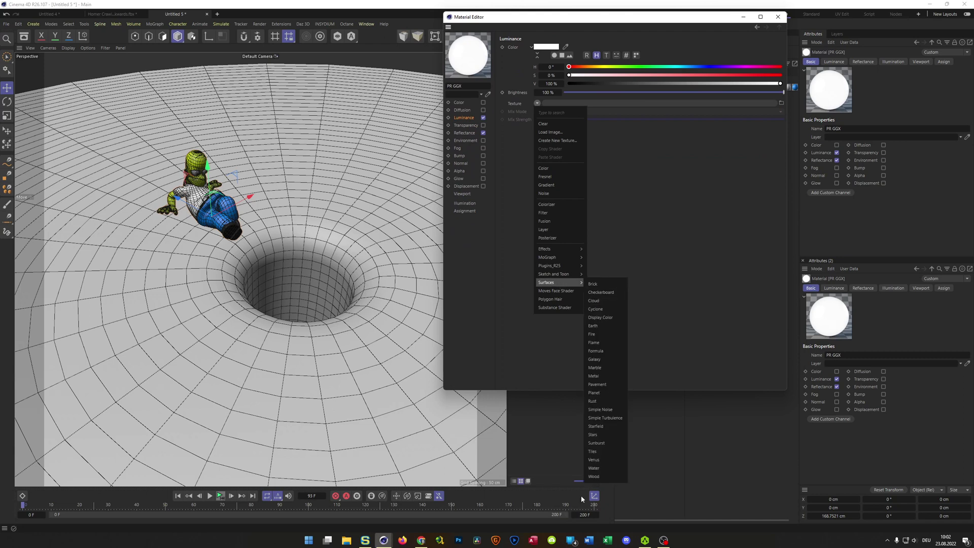
click(607, 451)
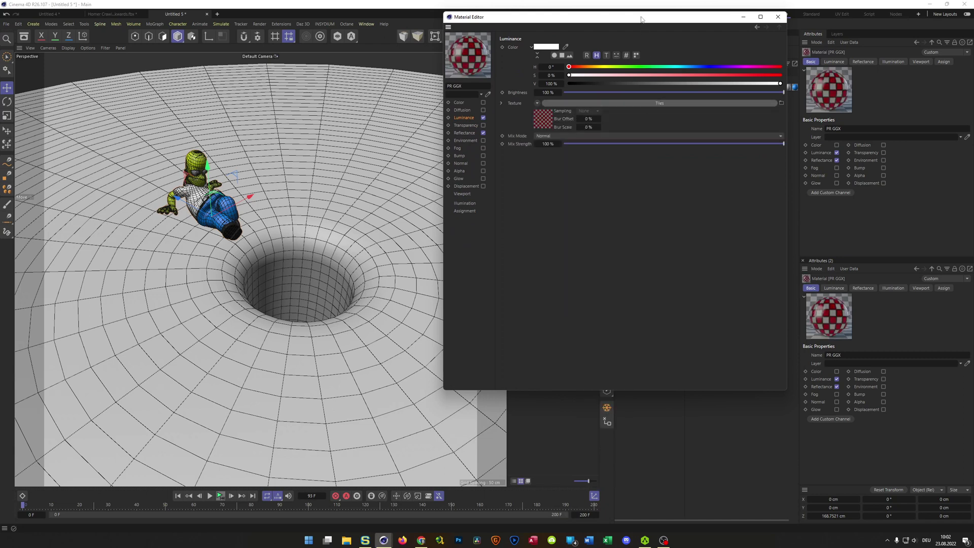
drag(643, 17, 714, 132)
Step: Set the Tiles shader's grout color to pure green (0, 255, 0) and all three tile colors to black
click(618, 238)
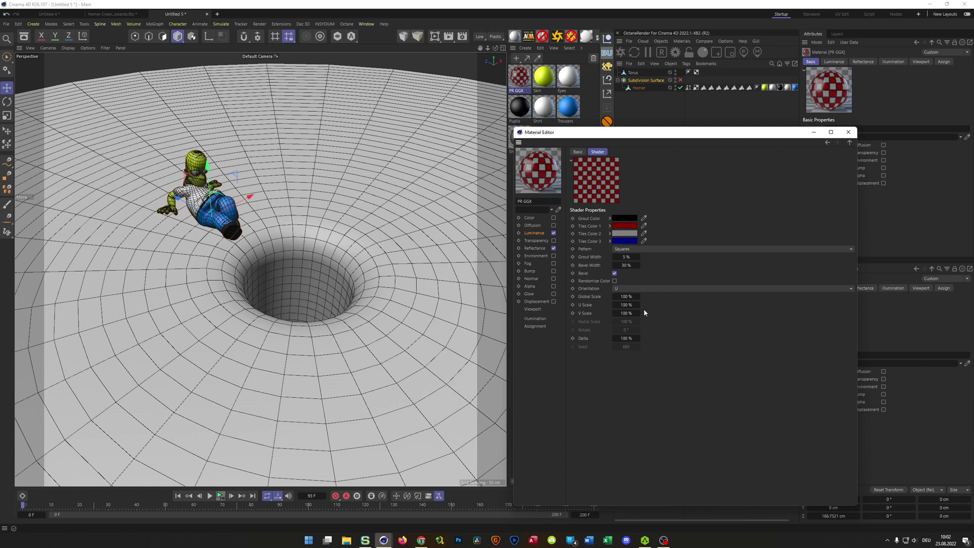
click(630, 218)
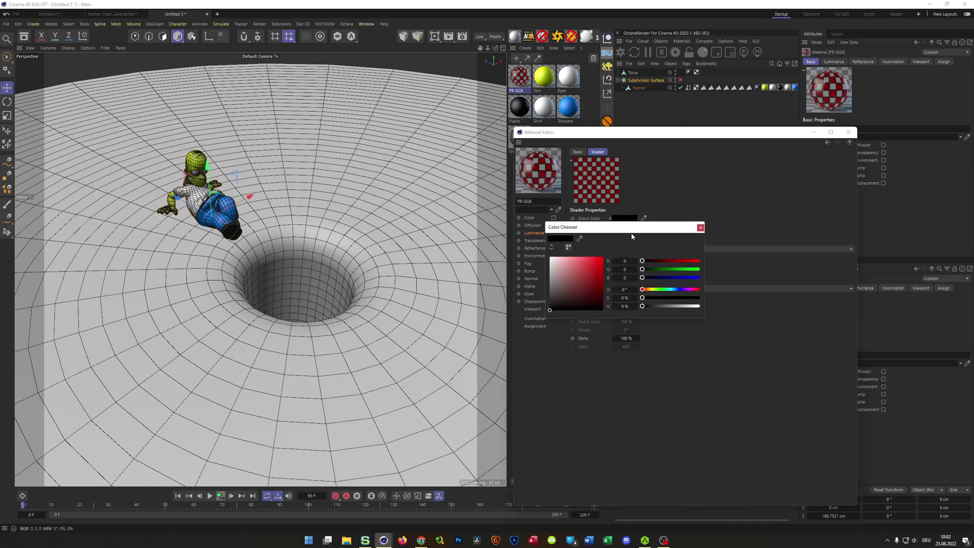
drag(670, 272, 723, 276)
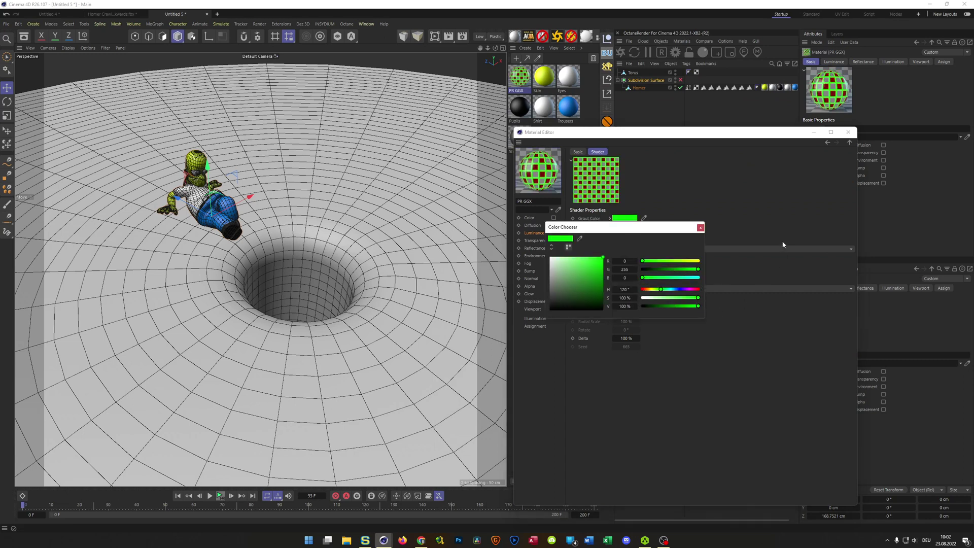
click(729, 226)
click(625, 226)
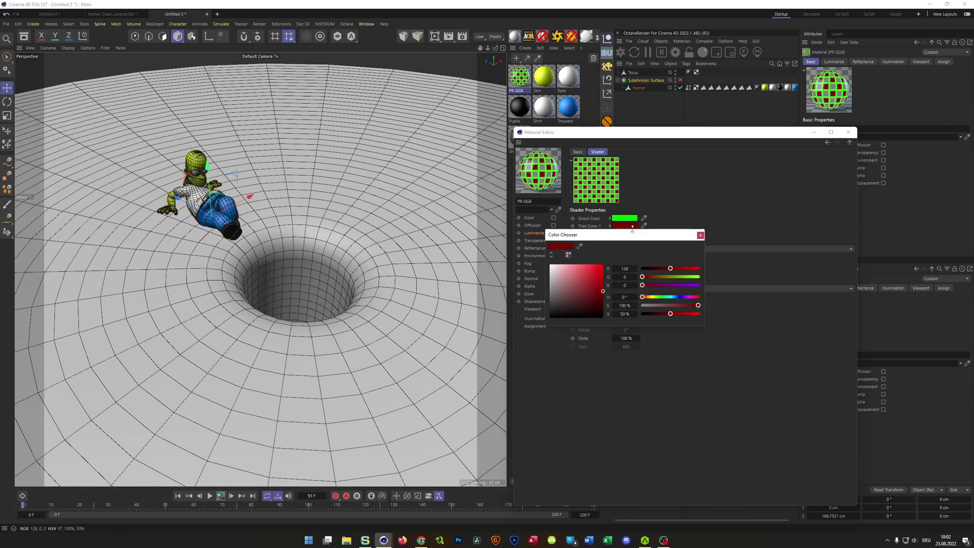
drag(579, 292, 543, 324)
click(701, 235)
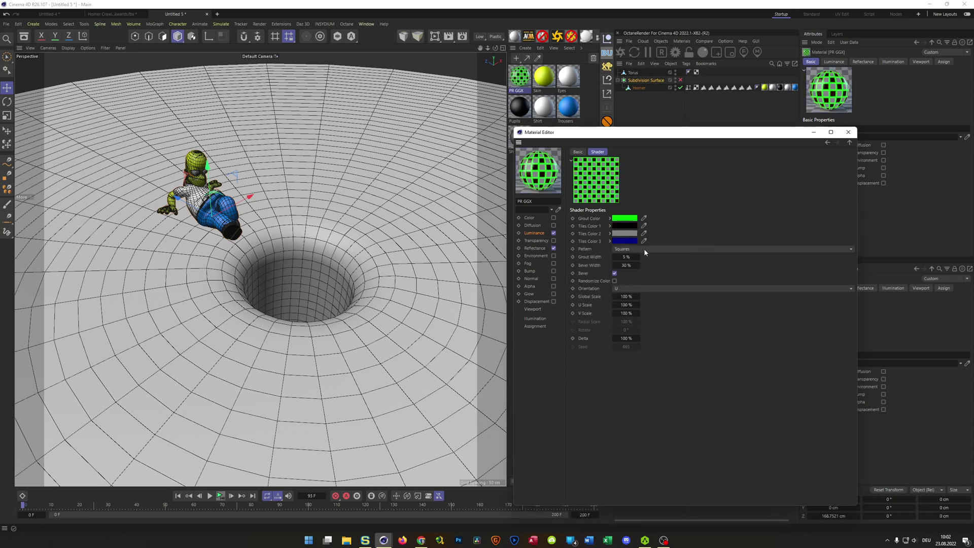
drag(628, 227, 625, 241)
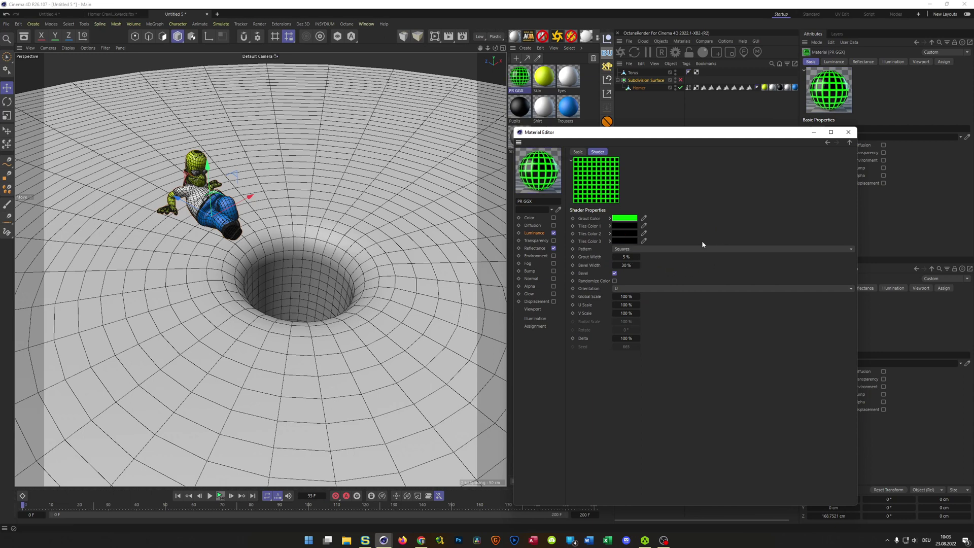
Step: Set the Tiles shader's grout width and bevel width to 2 % each
click(629, 258)
text(2)
key(Tab)
text(2)
key(Return)
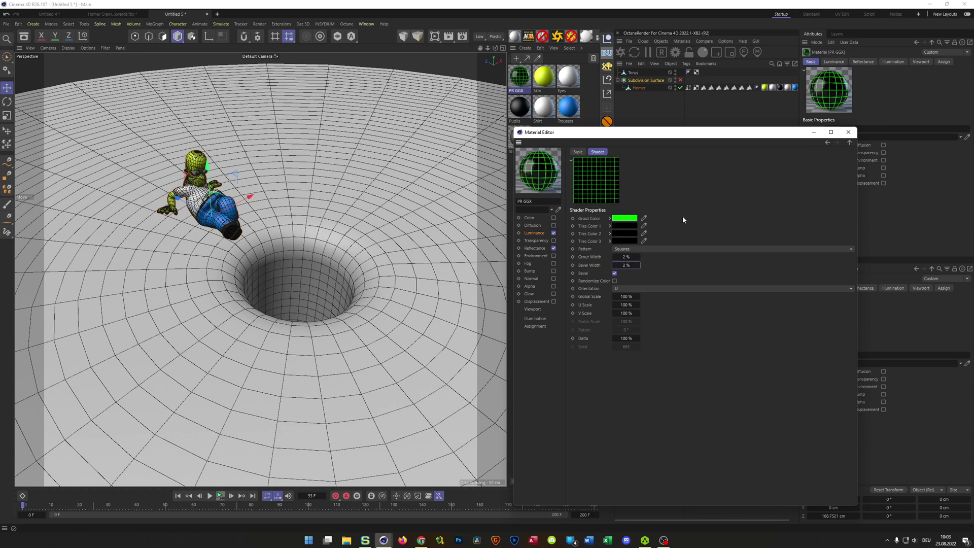
Step: Apply the PR GGX grid material to the Torus and close the Material Editor
drag(675, 137, 628, 181)
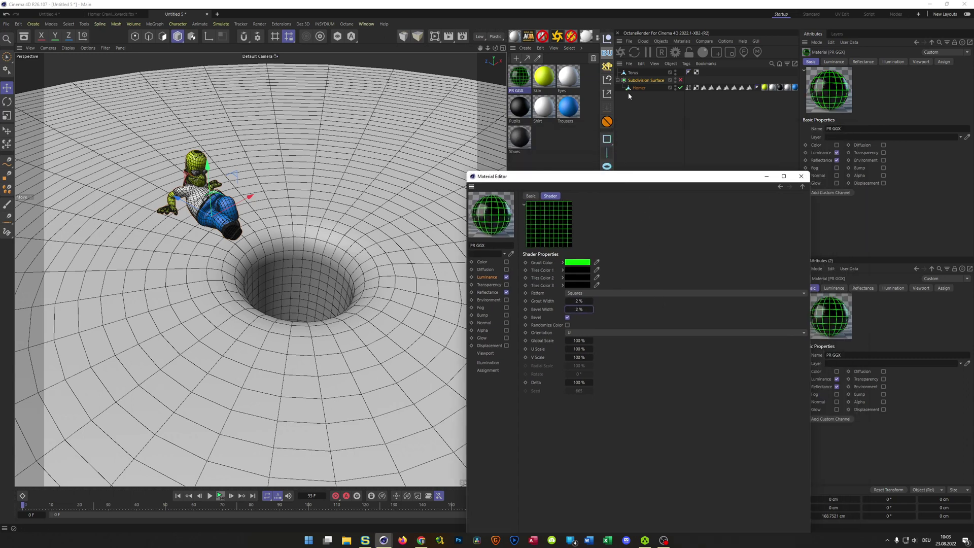
drag(522, 80, 635, 75)
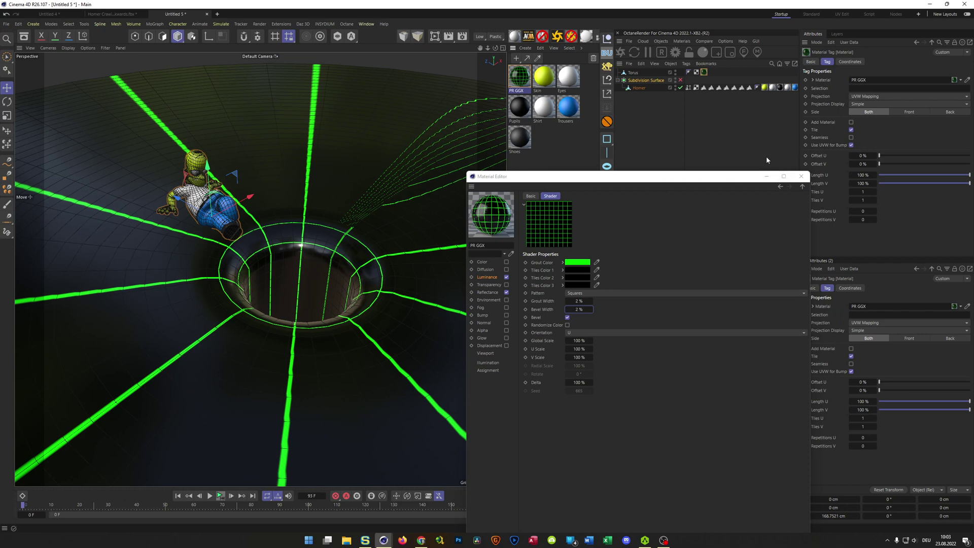
click(801, 176)
Step: Inspect the Torus's current UV layout in the Texture UV Editor
click(696, 72)
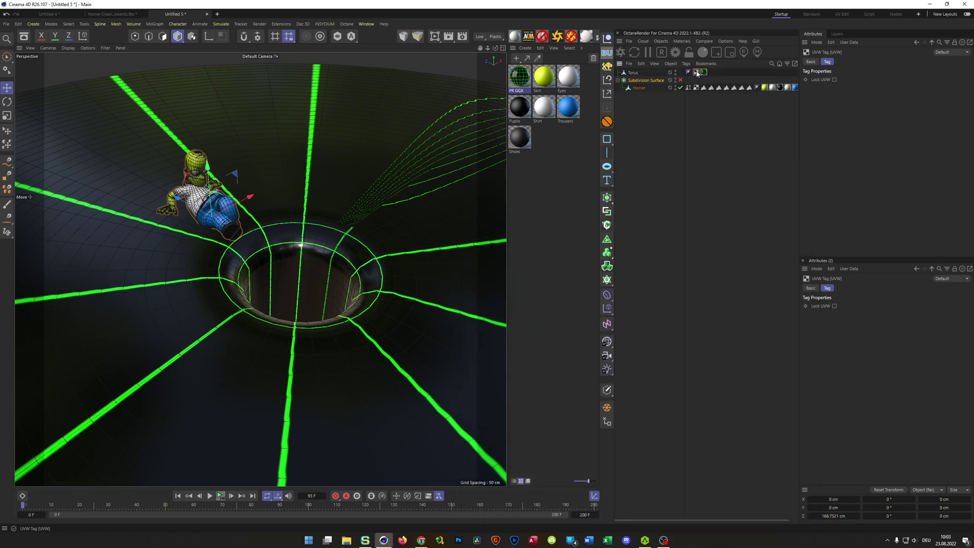
double_click(696, 72)
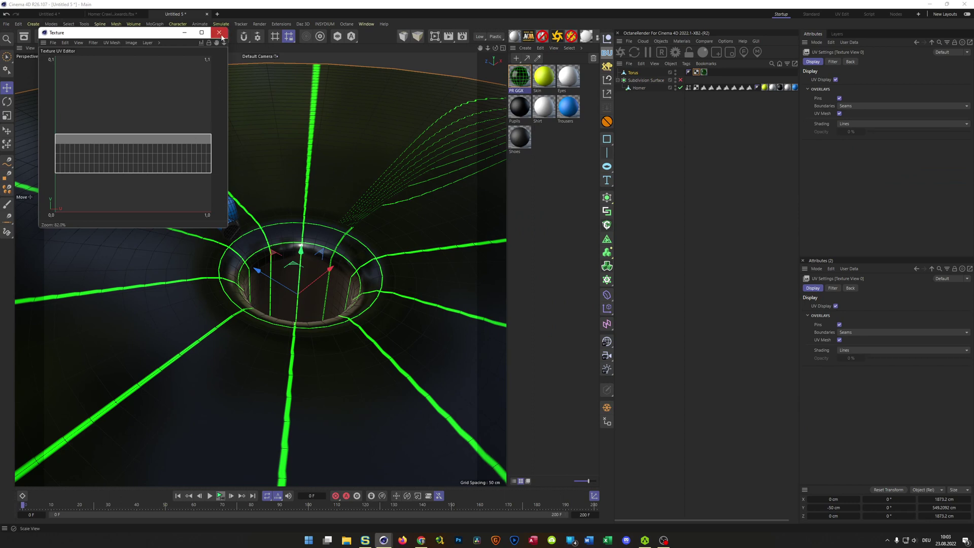
click(220, 33)
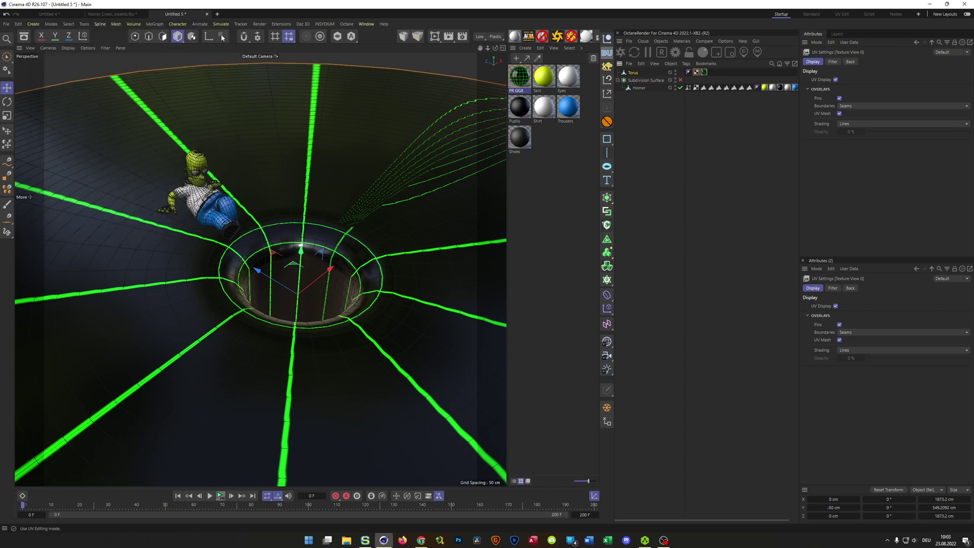
Step: Replace the Torus's UVW tag with a new one generated from the material's projection, and check the new UV layout
click(696, 74)
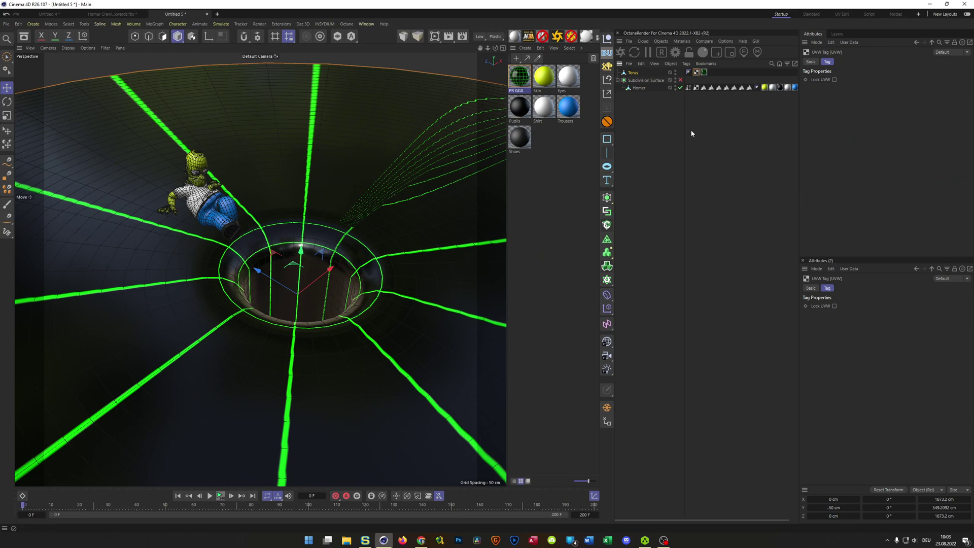
key(Delete)
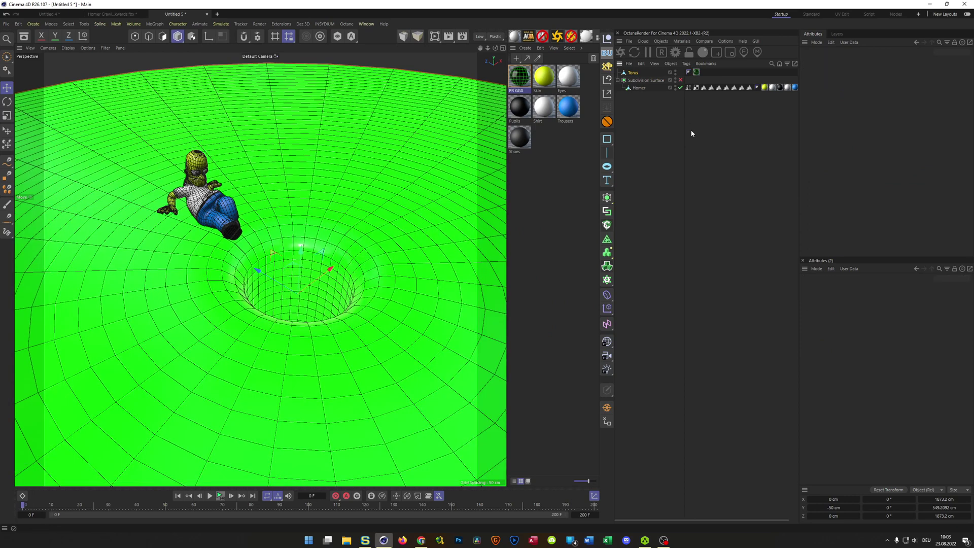
right_click(634, 74)
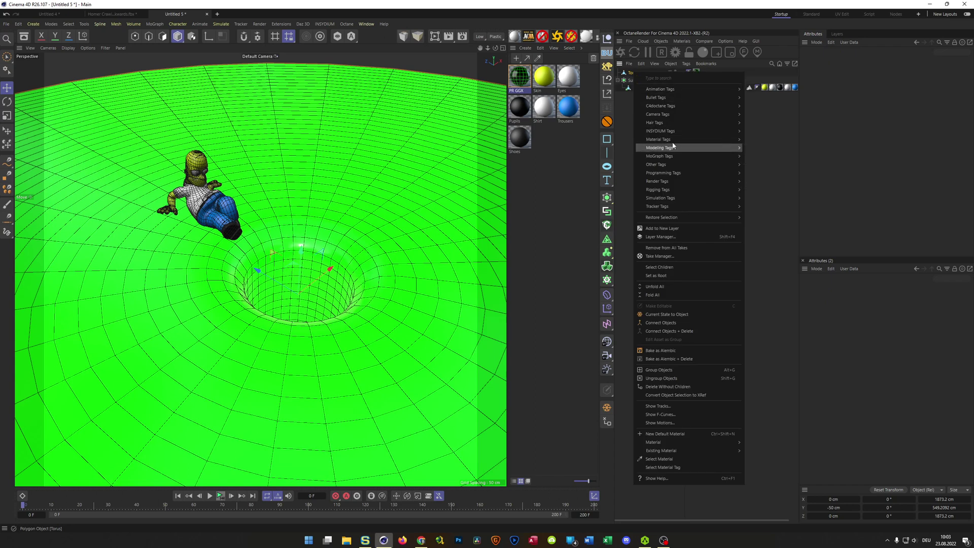
mouse_move(670, 139)
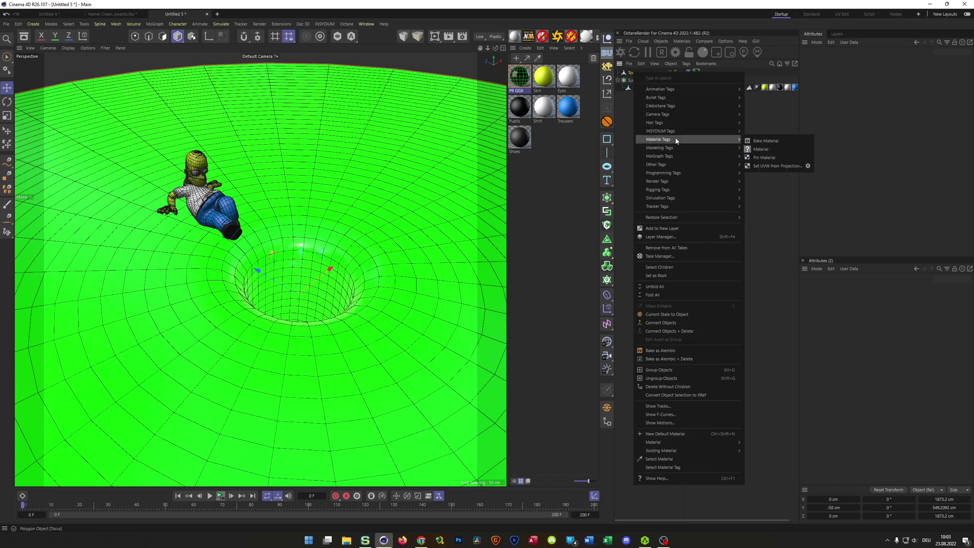
click(769, 167)
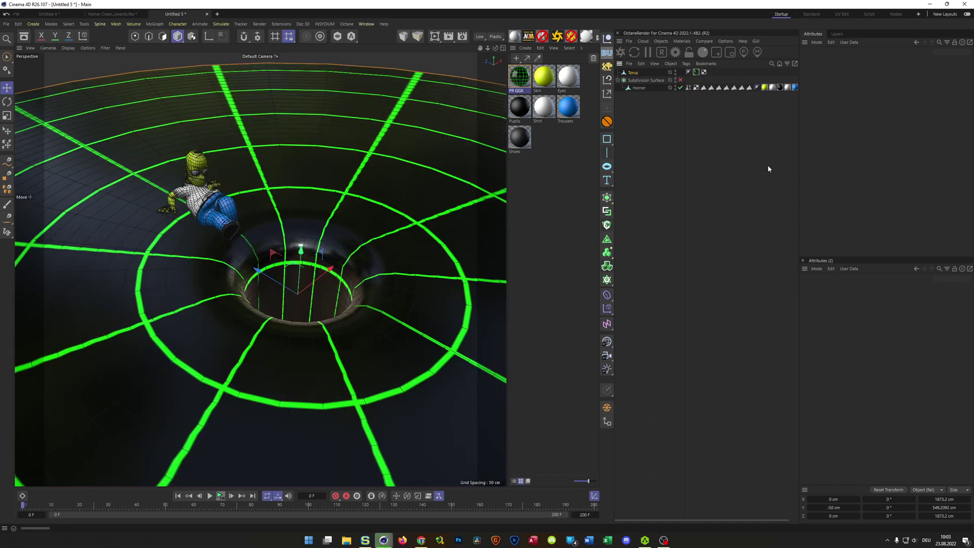
double_click(704, 72)
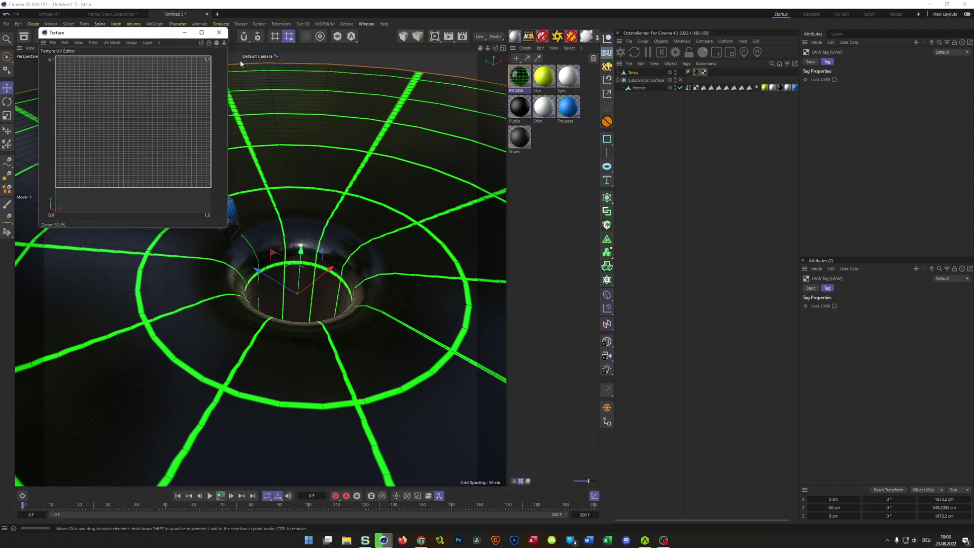
click(219, 32)
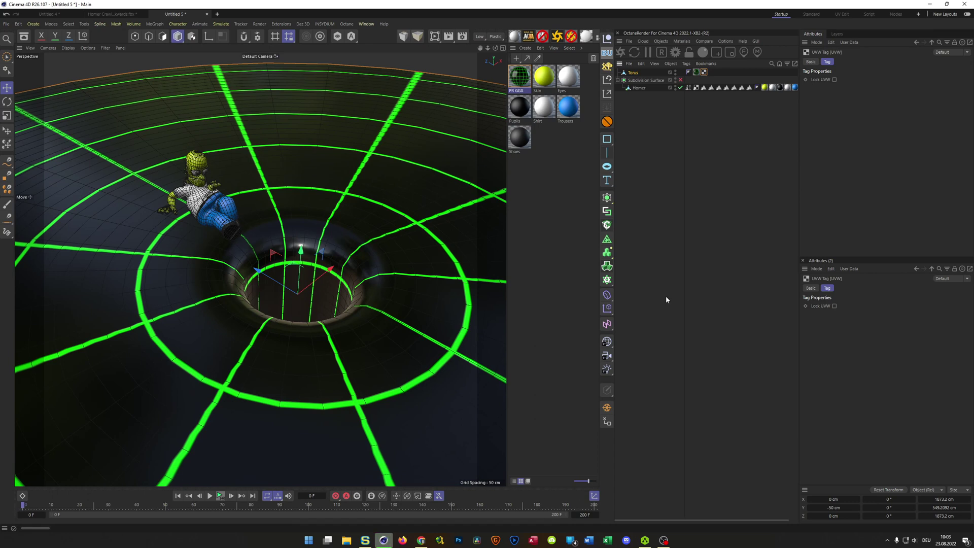
Step: Set the global scale of the PR GGX material's Tiles shader to 50 % and close the Material Editor
double_click(519, 76)
drag(558, 73, 525, 151)
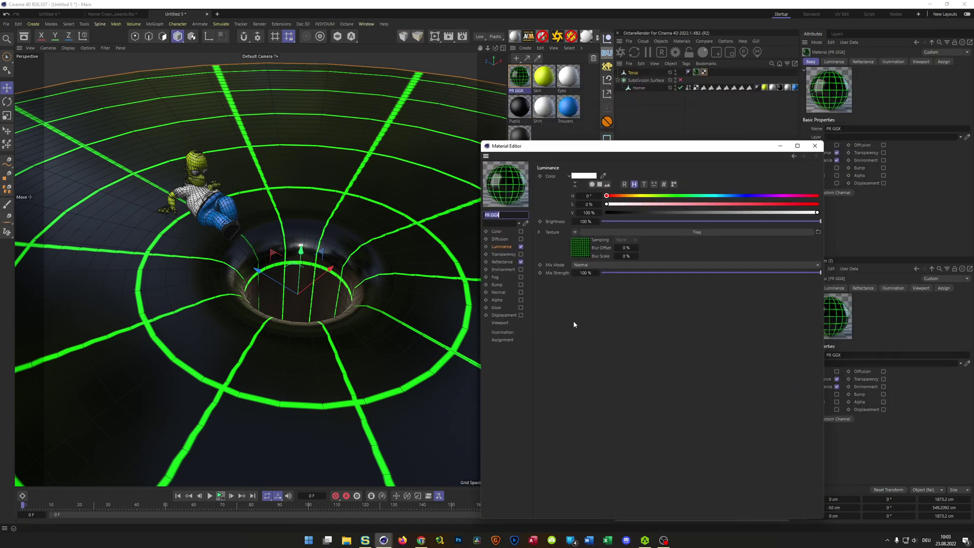
click(580, 252)
double_click(592, 310)
text(50)
key(Return)
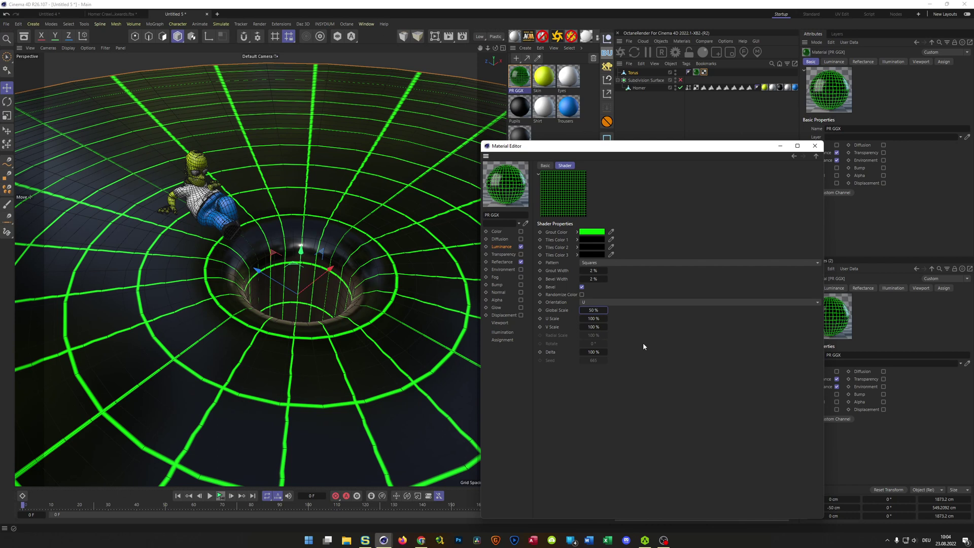
click(815, 146)
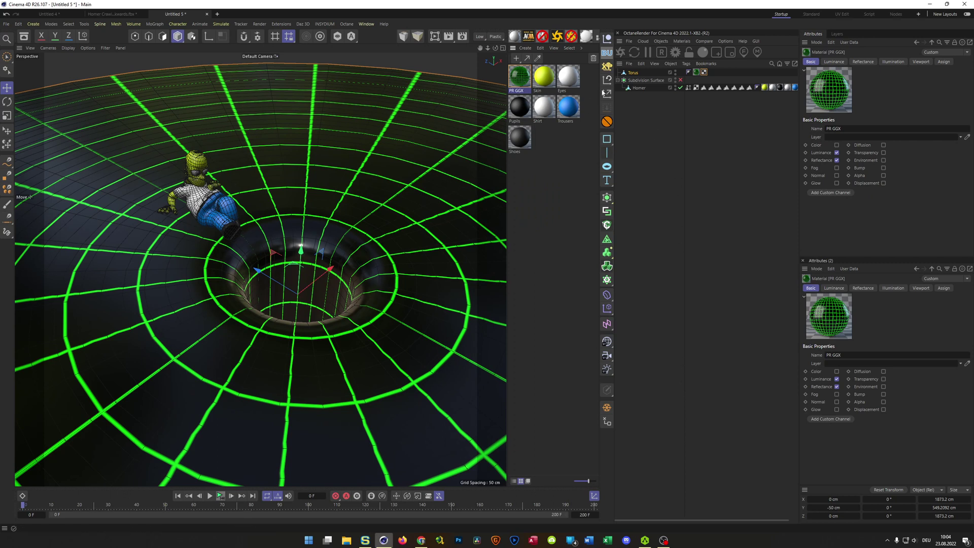
Step: Try out Offset V on the Torus's material tag, reset it, and keyframe it at 0 % on frame 0
click(696, 73)
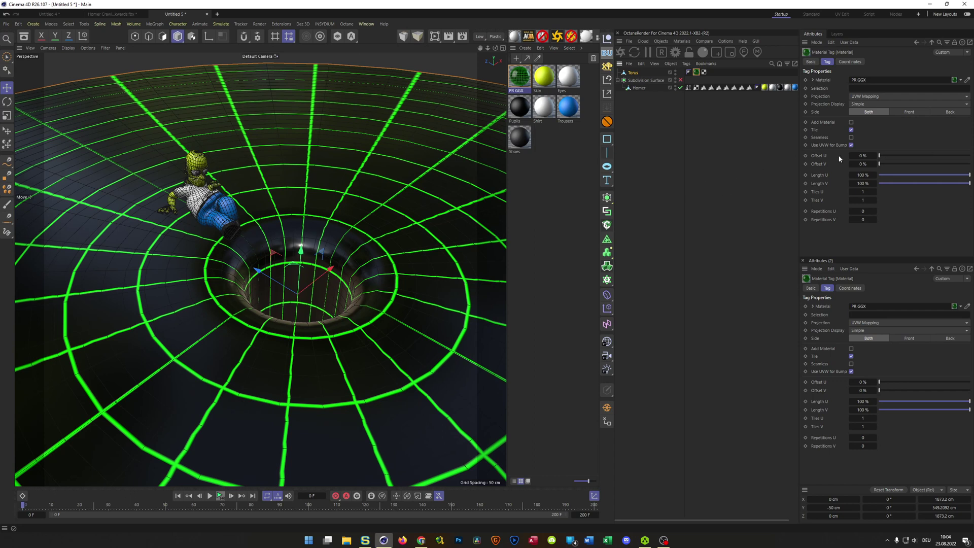
drag(862, 155, 820, 164)
right_click(875, 156)
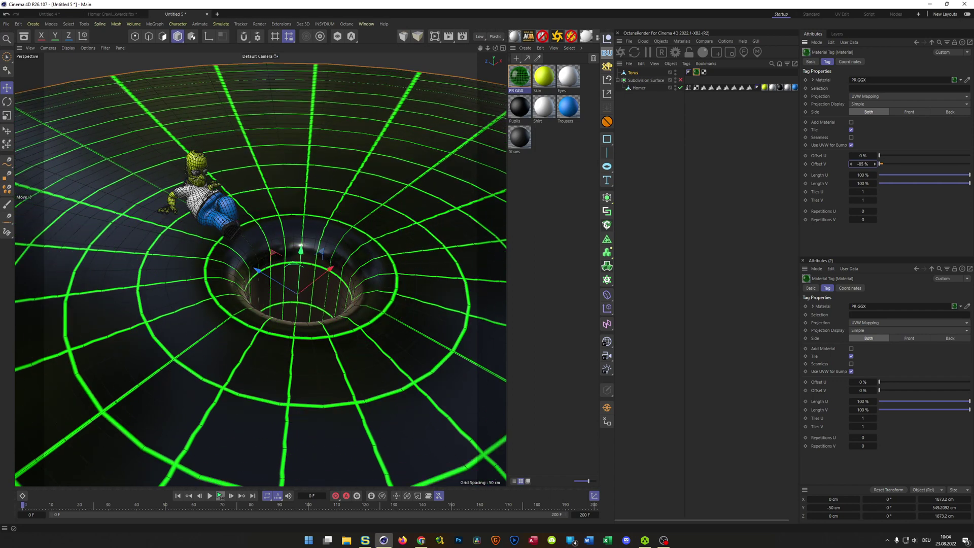
right_click(875, 165)
click(806, 164)
Step: Keyframe the material tag's Offset V at -100 % on the last frame, 200, and play back the animation
click(253, 496)
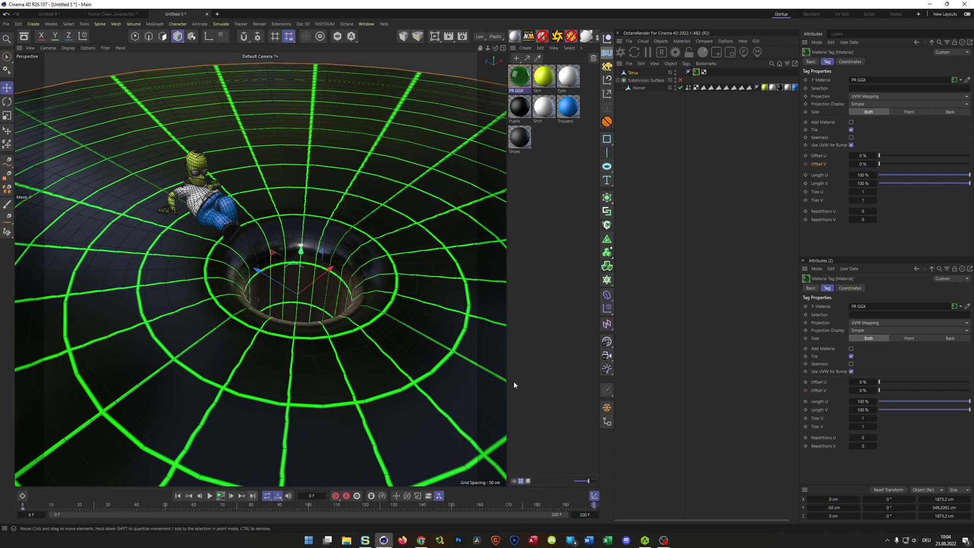
click(862, 164)
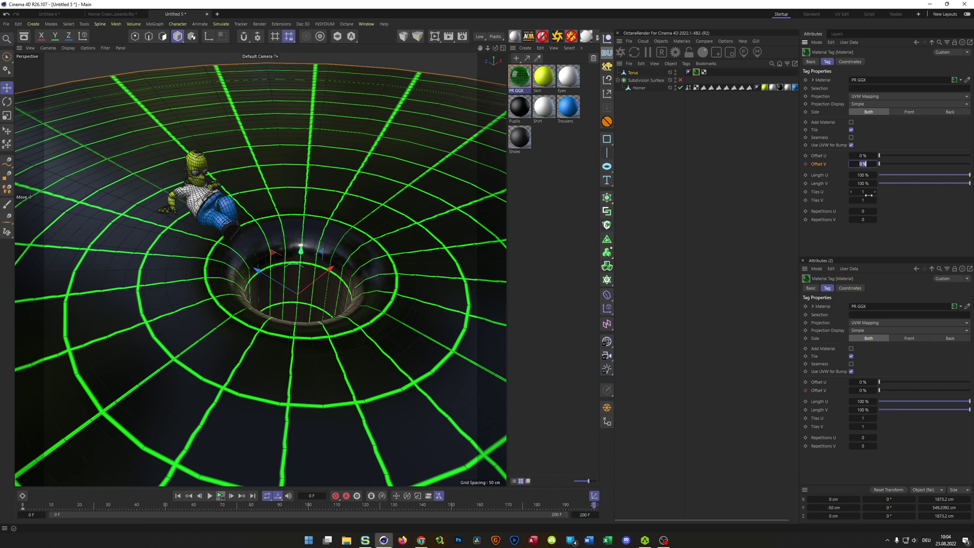
text(-100)
key(Return)
click(806, 164)
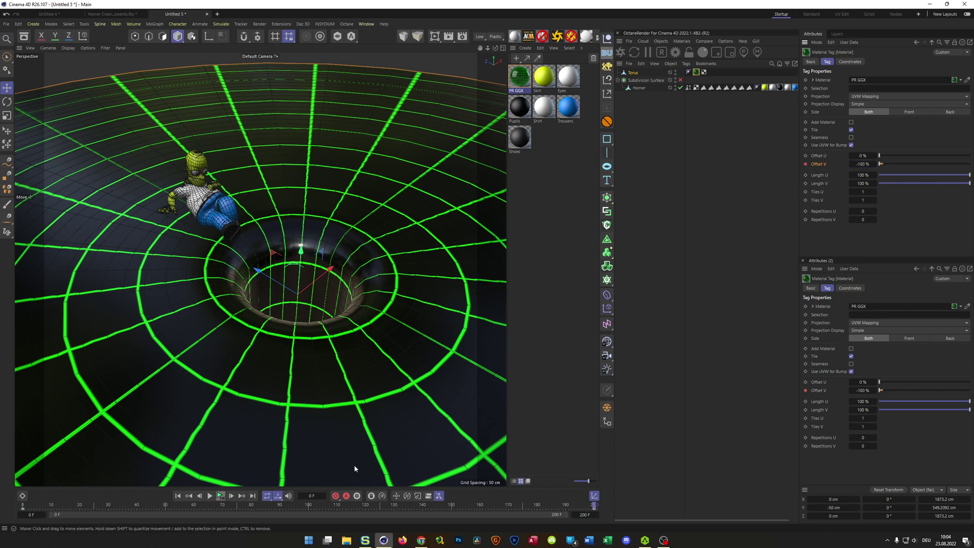
click(220, 495)
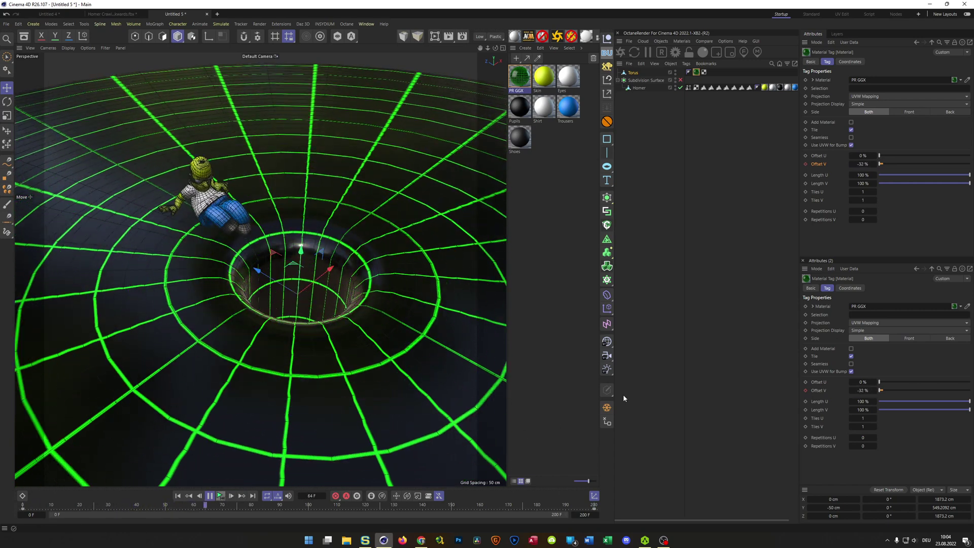
click(221, 497)
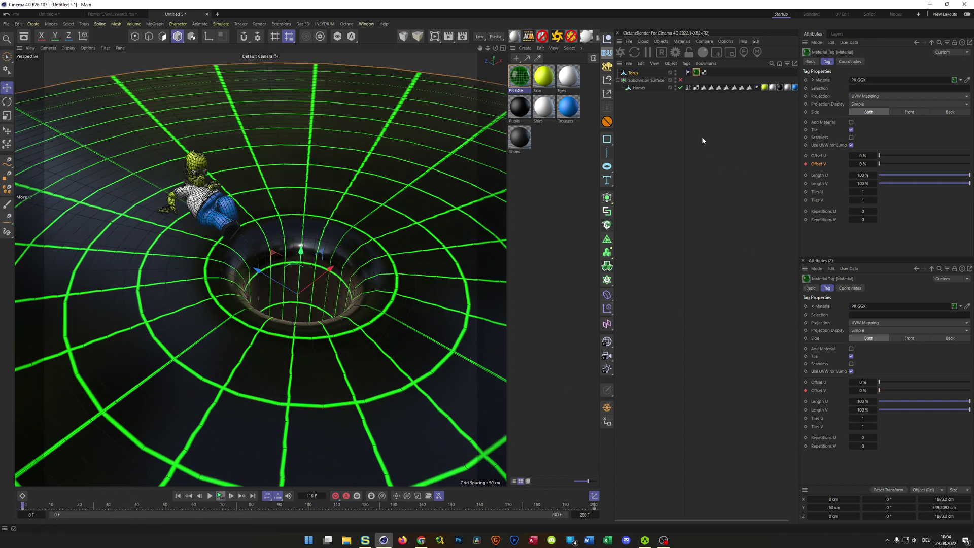
Step: Review the Tiles shader's scale settings in the PR GGX material's Luminance channel
double_click(522, 81)
drag(558, 71, 417, 113)
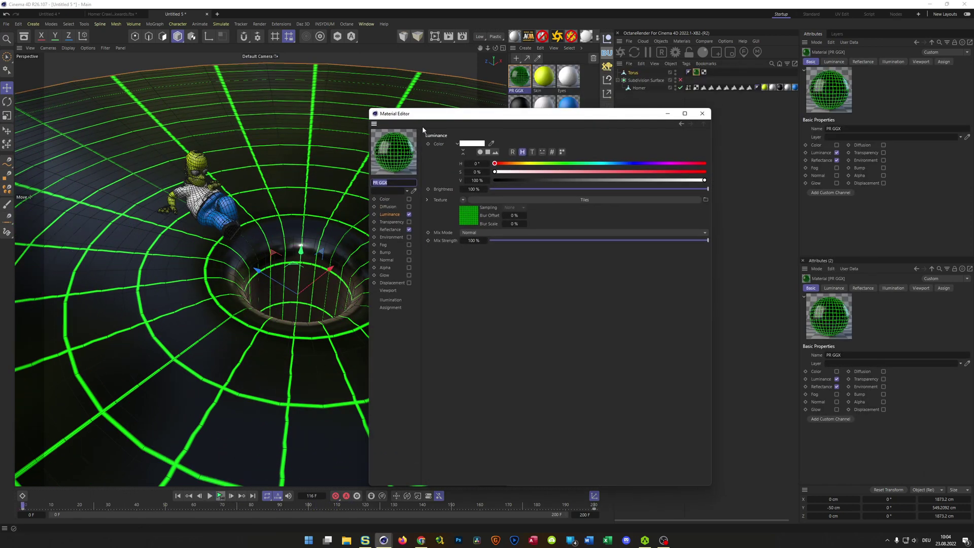
click(469, 218)
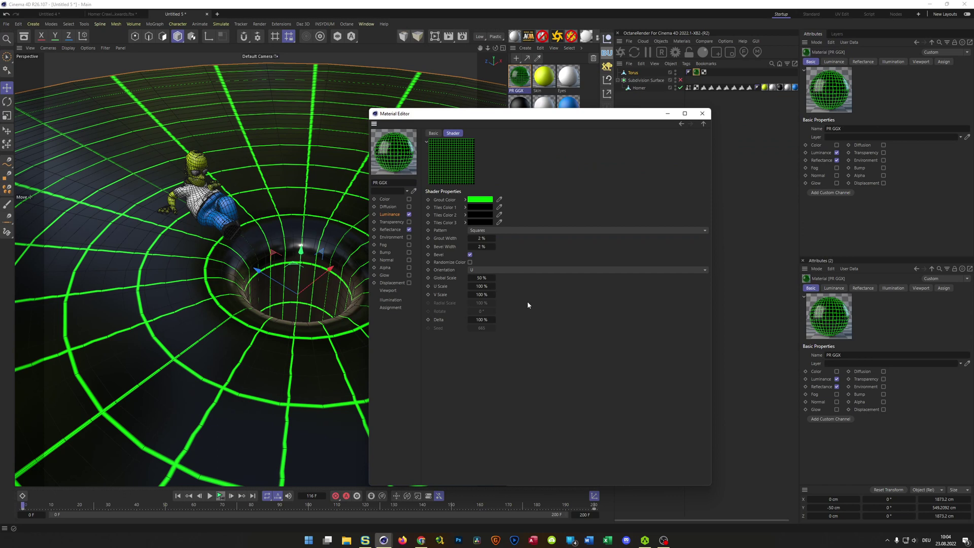
click(702, 113)
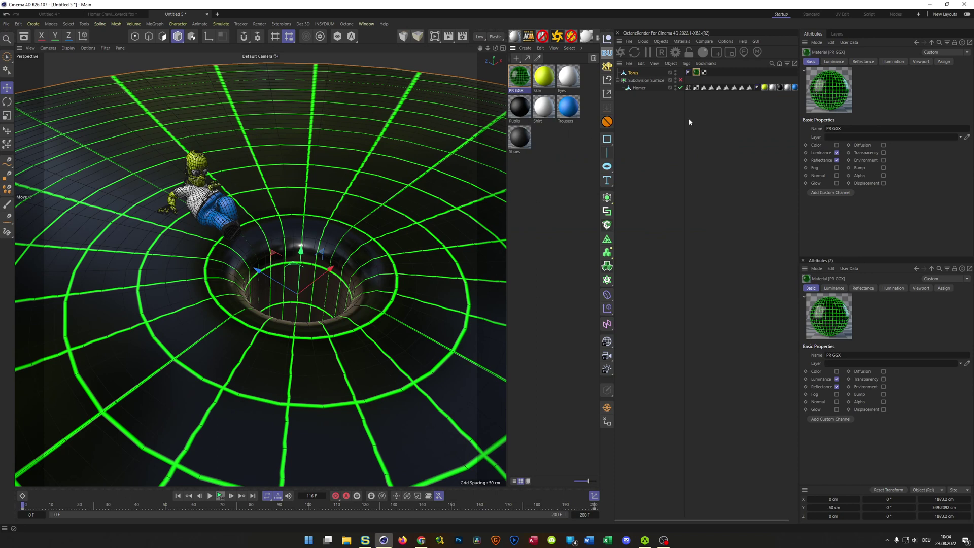
Step: Change the Torus material tag's Offset V keyframe on frame 200 to a smaller negative offset and play back the animation
click(696, 72)
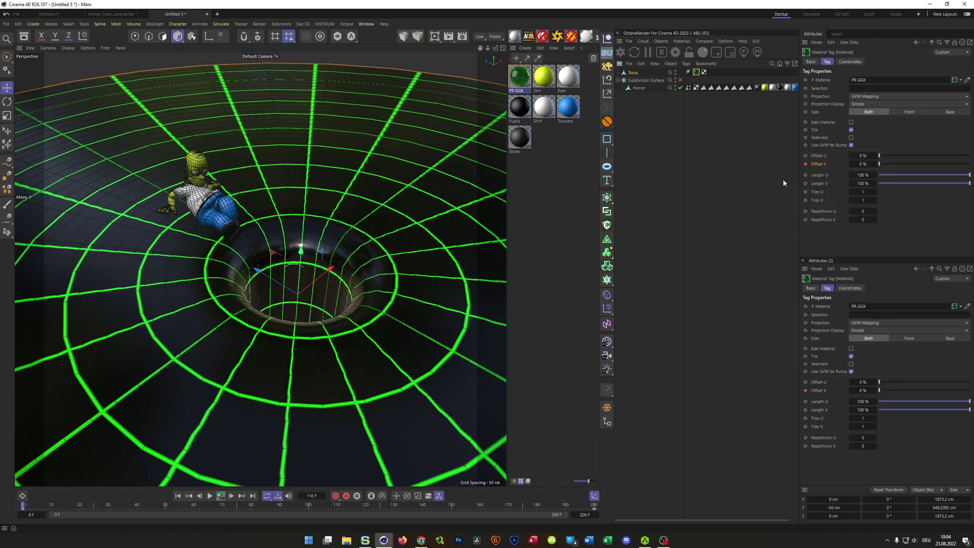
click(253, 497)
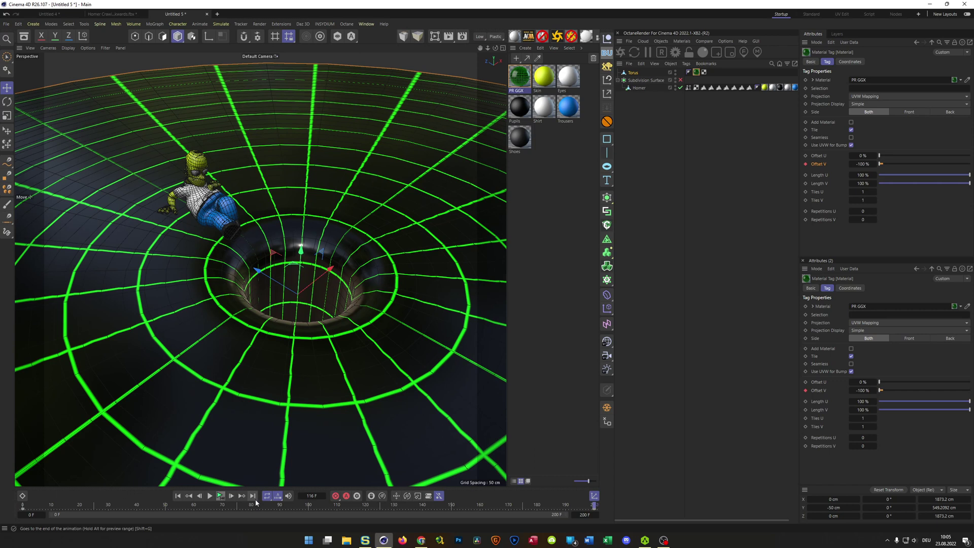
click(863, 164)
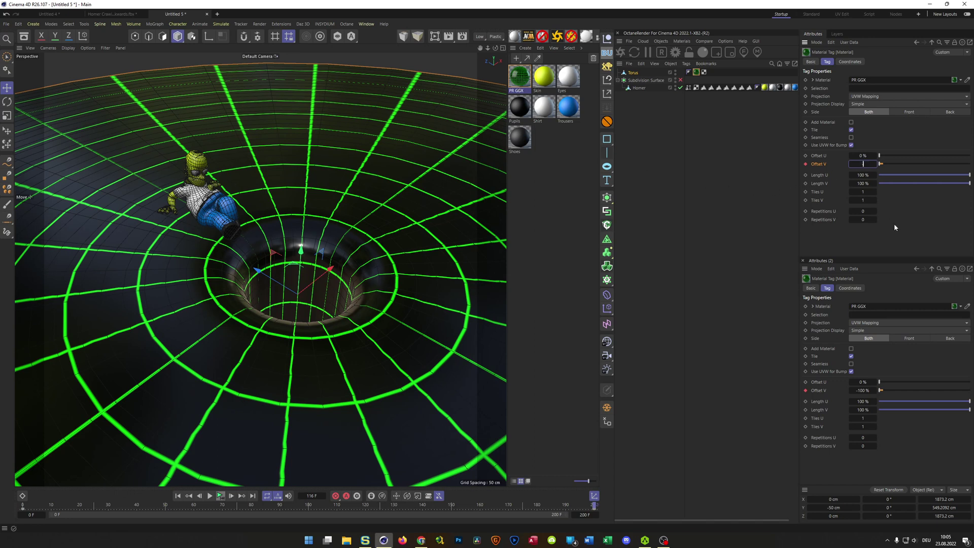
key(Return)
click(220, 497)
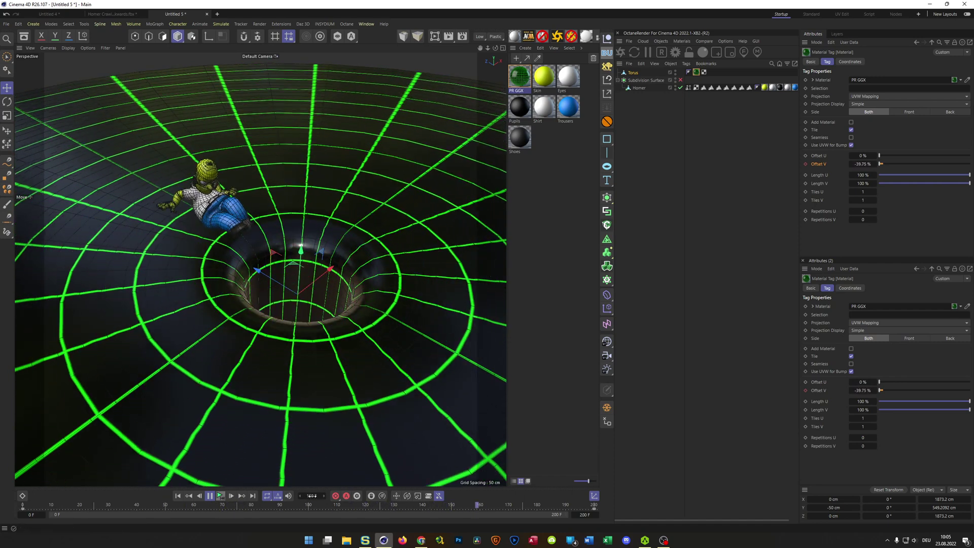
click(220, 496)
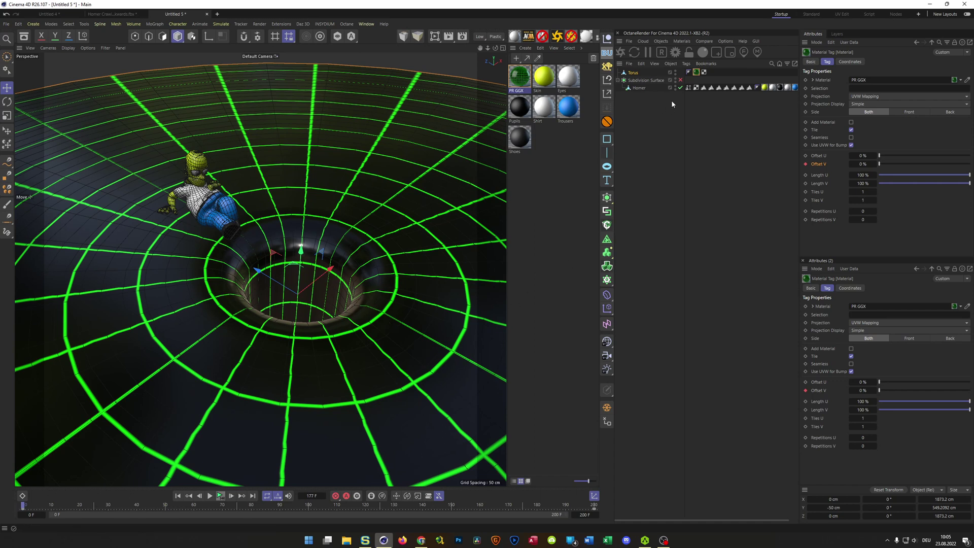
Step: Place the Torus under a new Subdivision Surface and switch the viewport display to Gouraud Shading without lines
click(633, 73)
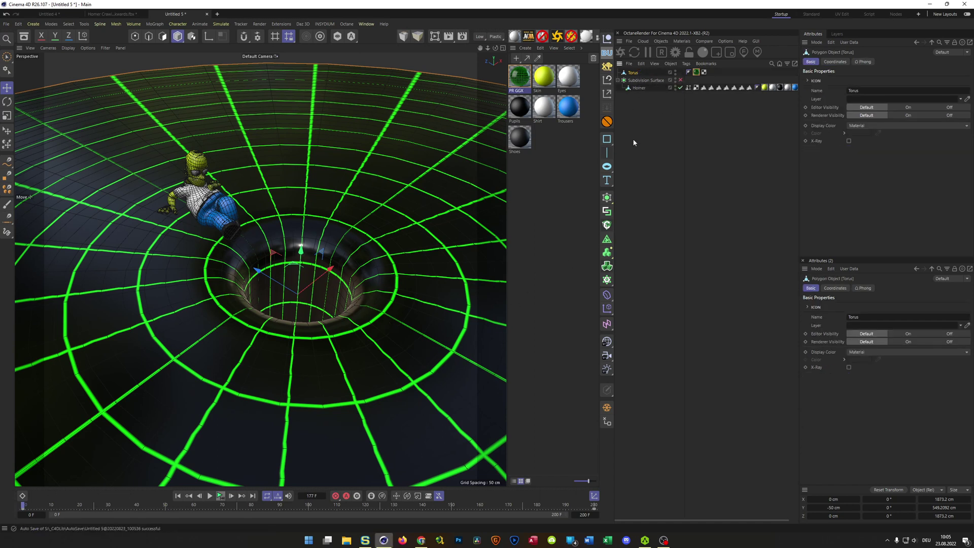
alt+click(608, 198)
key(n)
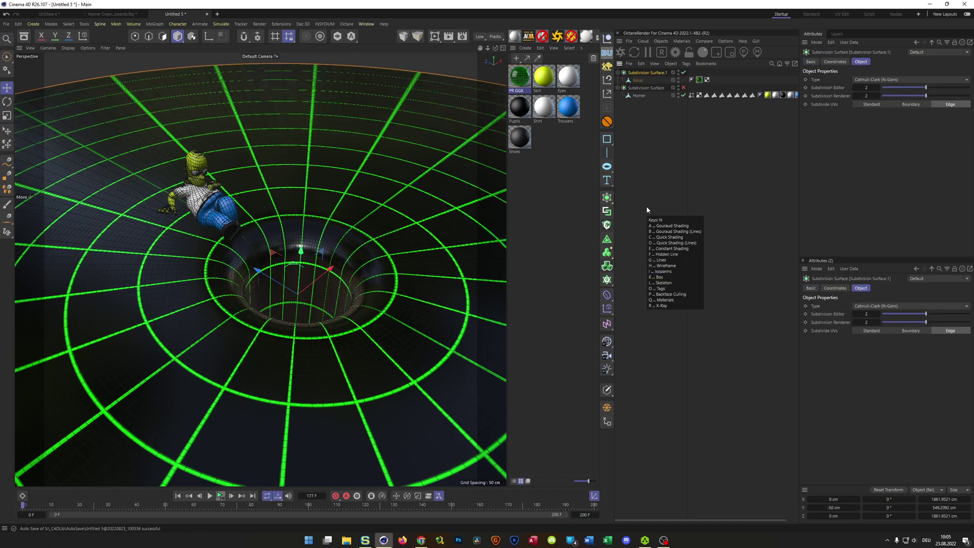
key(a)
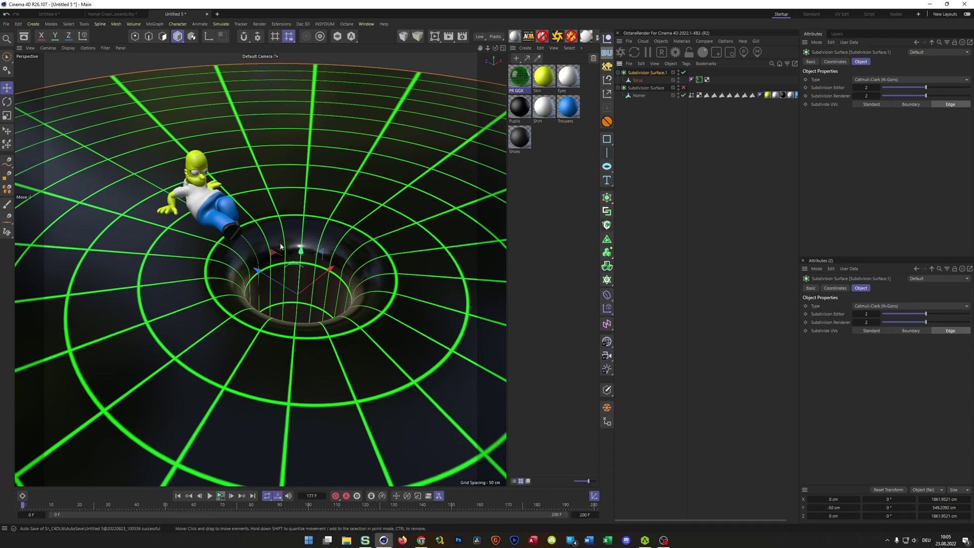
Step: Disable the Reflectance channel of the PR GGX grid material and close the Material Editor
double_click(519, 77)
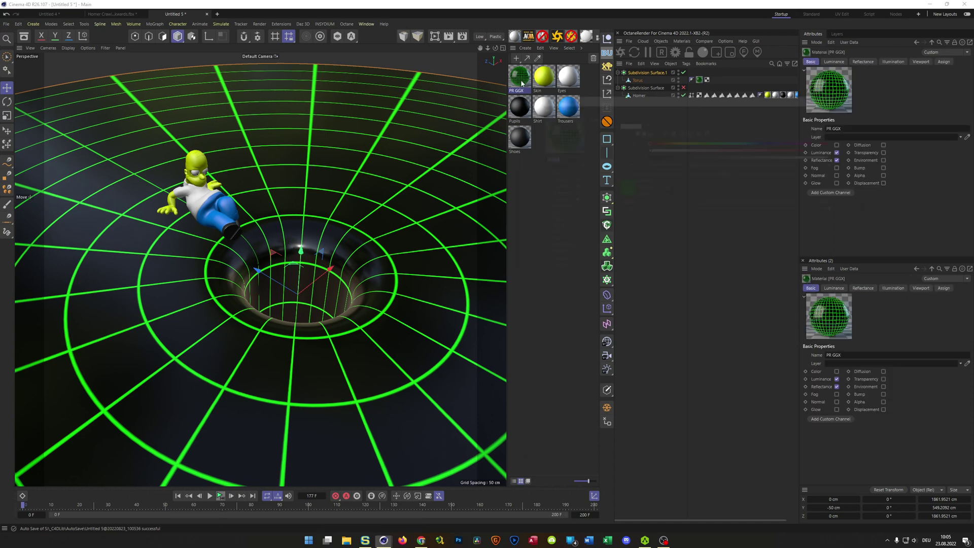
drag(573, 81, 583, 126)
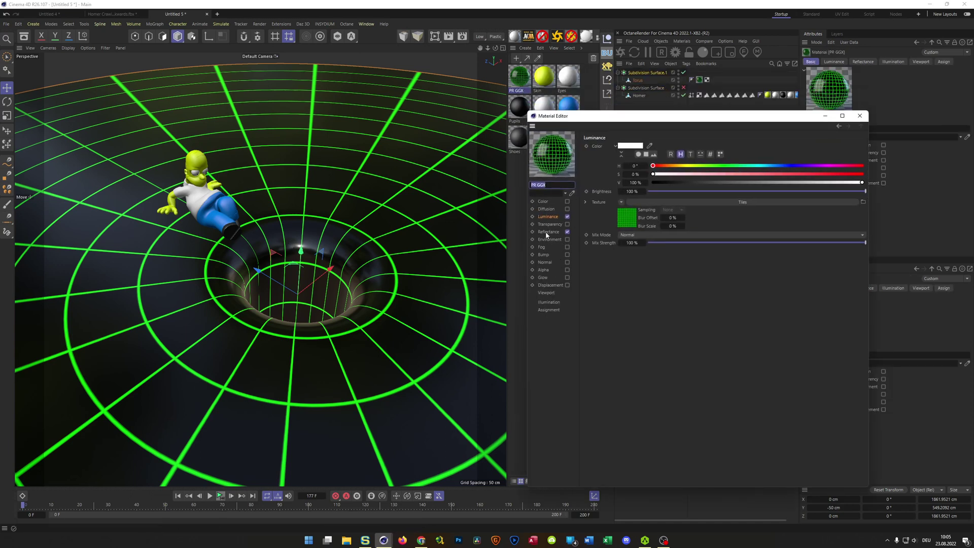
click(567, 232)
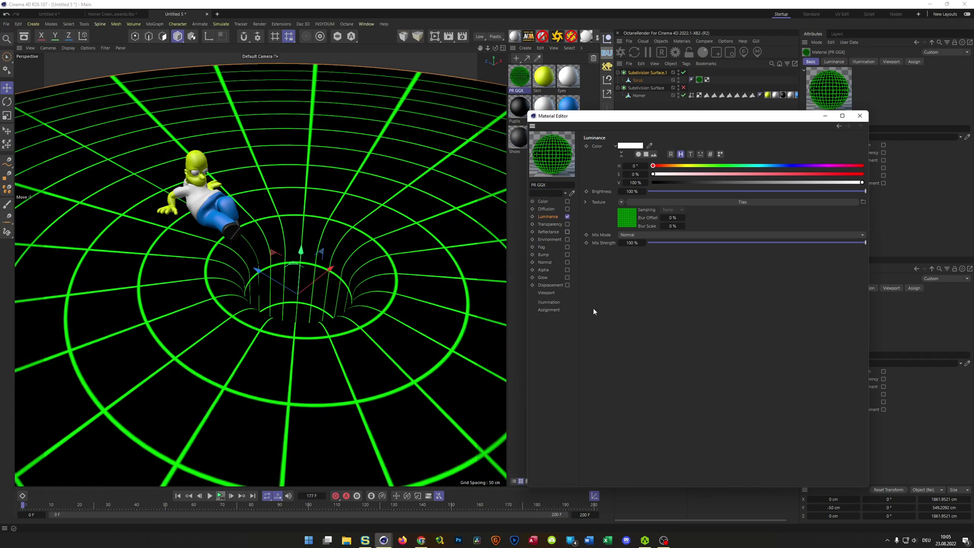
click(860, 119)
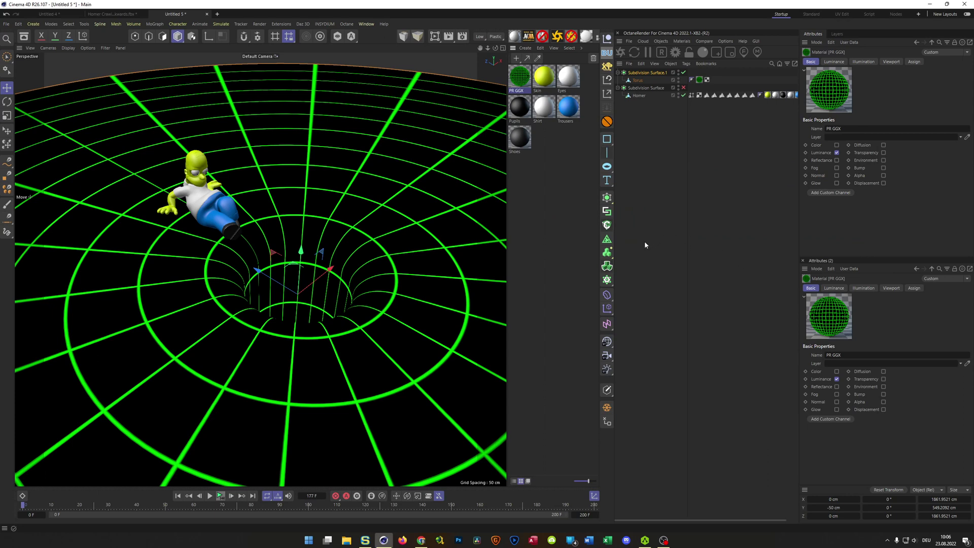
Step: Add a Camera, look through it, set its focal length to 80 mm and reframe Homer and the hole from farther away
click(607, 355)
click(684, 74)
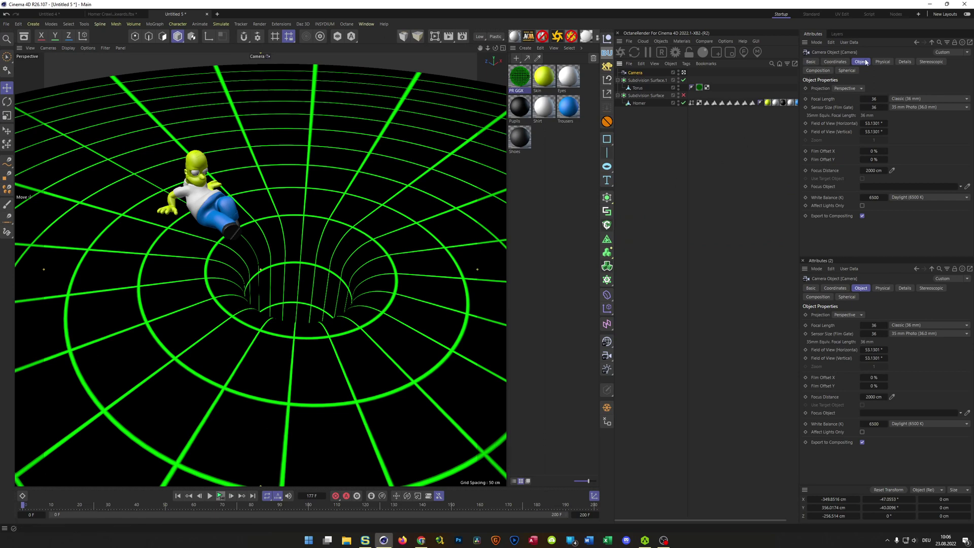
click(835, 62)
click(861, 61)
text(80)
key(Return)
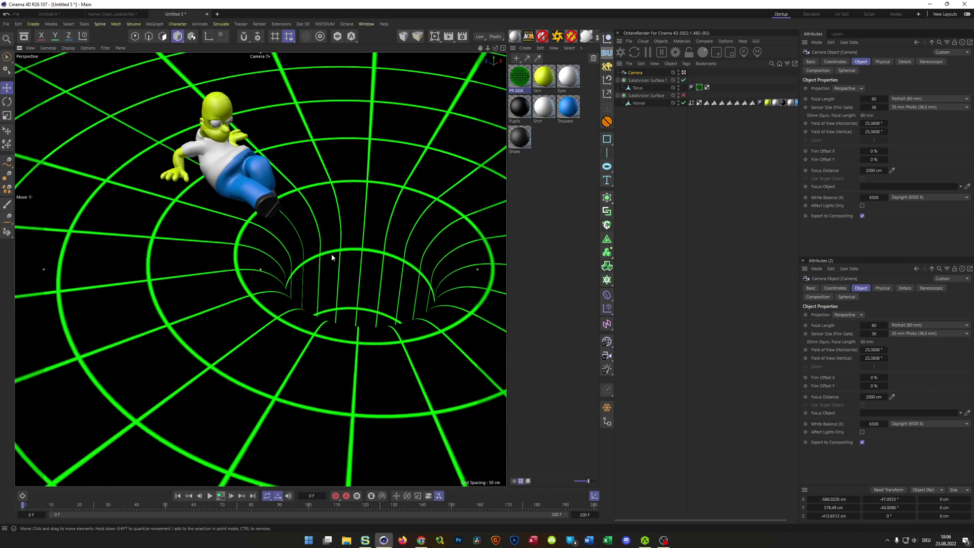
alt+right_drag(240, 284, 215, 290)
alt+drag(215, 291, 239, 288)
mouse_move(239, 287)
alt+right_down()
mouse_move(253, 283)
mouse_move(234, 275)
alt+right_up()
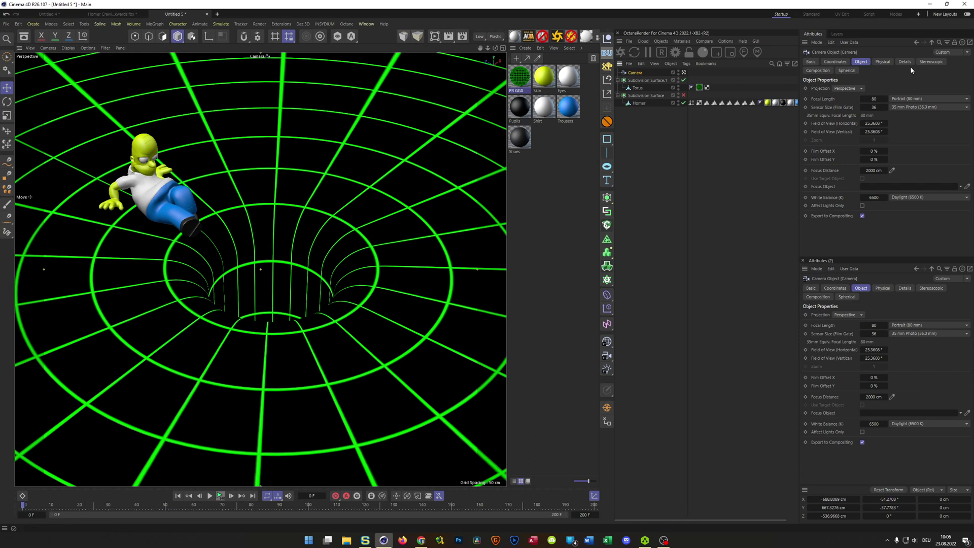
Step: Centre the hole in the camera view using the Composition Grid helper, disable the helpers, and play back the animation
click(818, 70)
click(841, 99)
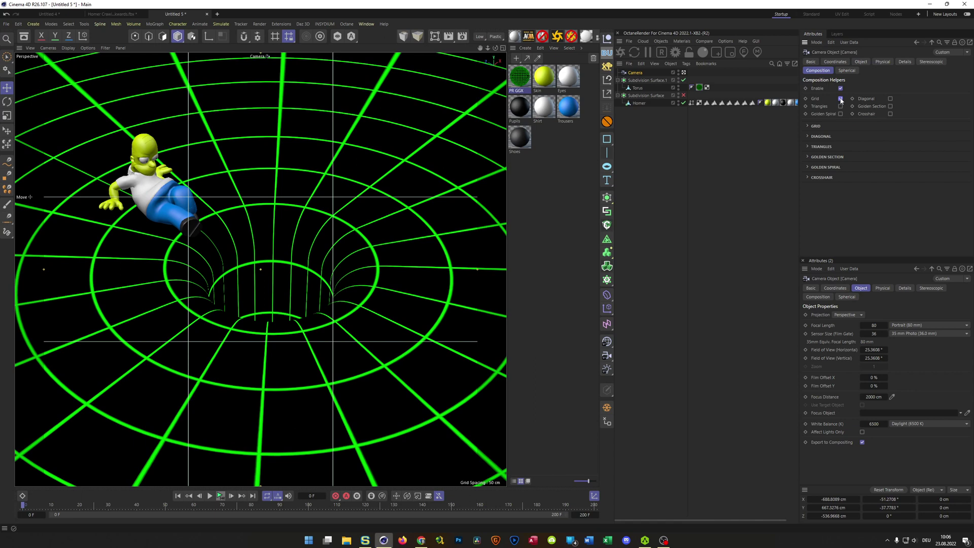
alt+middle_drag(324, 315, 302, 304)
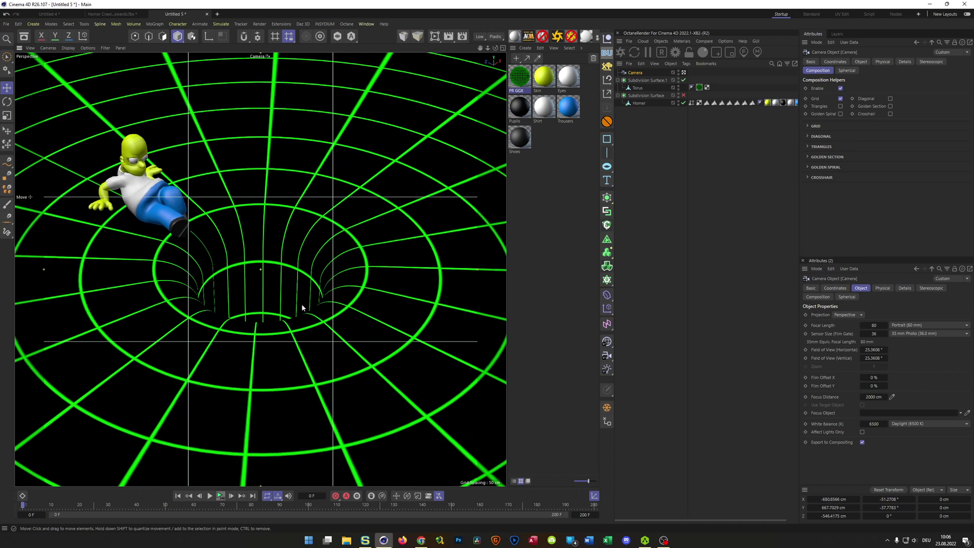
click(841, 88)
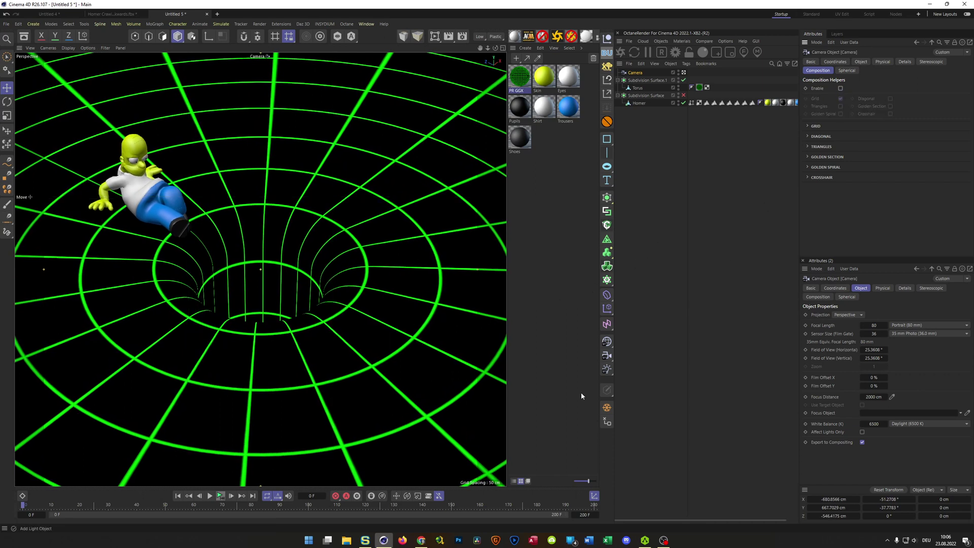
click(224, 498)
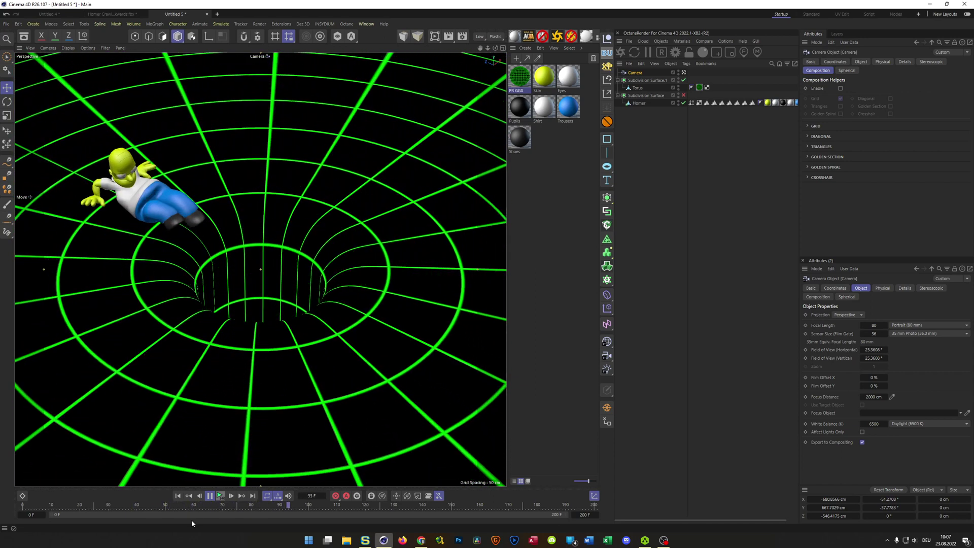
click(209, 496)
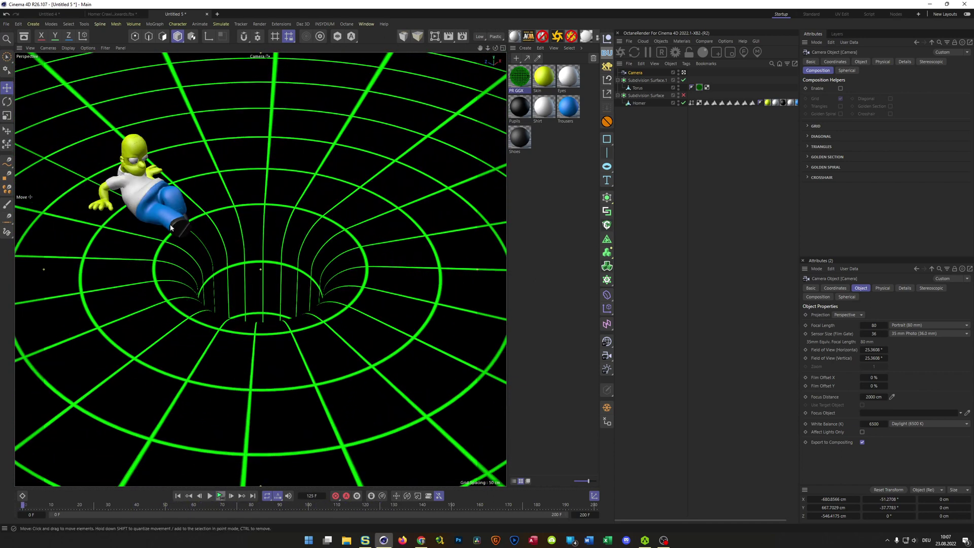
Step: Set the Viewport Renderer to MSAA 8x anti-aliasing and 16x16 supersampling in the Render Settings
click(462, 36)
drag(540, 43, 444, 174)
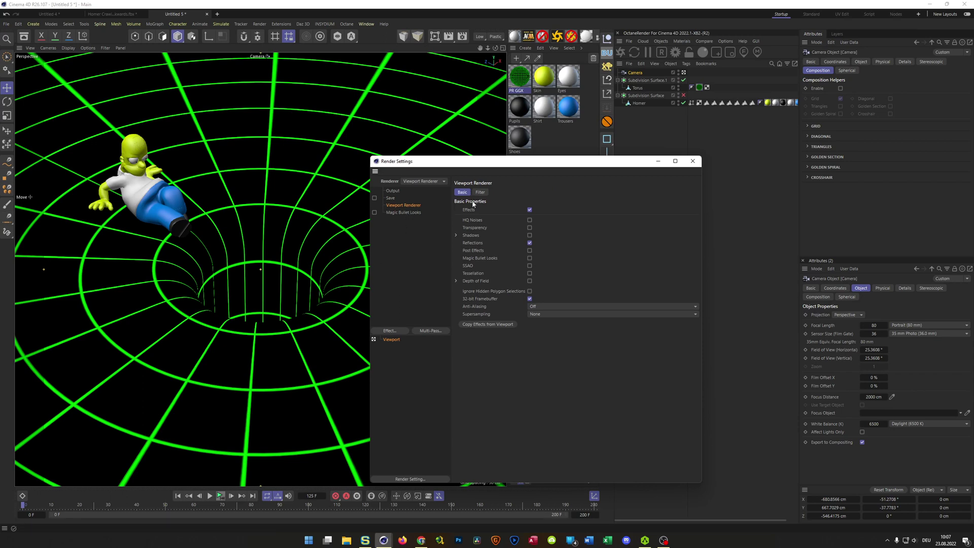
click(532, 307)
click(552, 349)
click(553, 314)
click(558, 374)
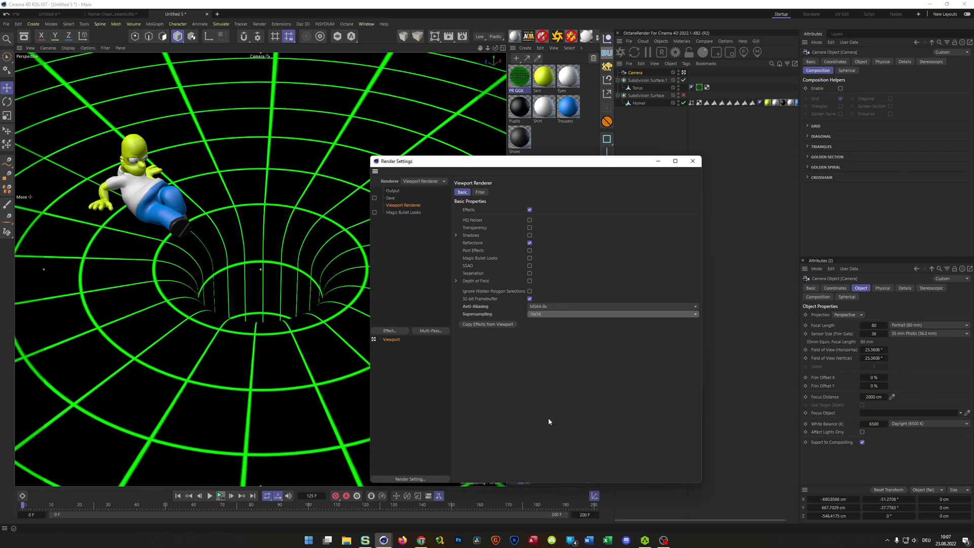
Step: Set the render output size to 800 x 800 pixels
click(392, 191)
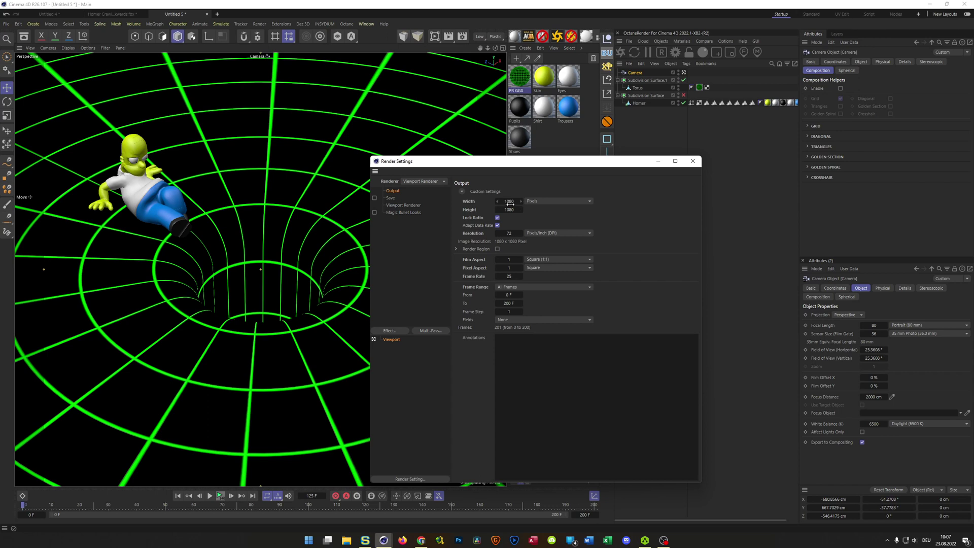
text(80)
key(Return)
text(800)
key(Return)
click(615, 302)
Step: Render all frames to the Picture Viewer without saving, play back the result, and close the viewer and Render Settings
key(shift+r)
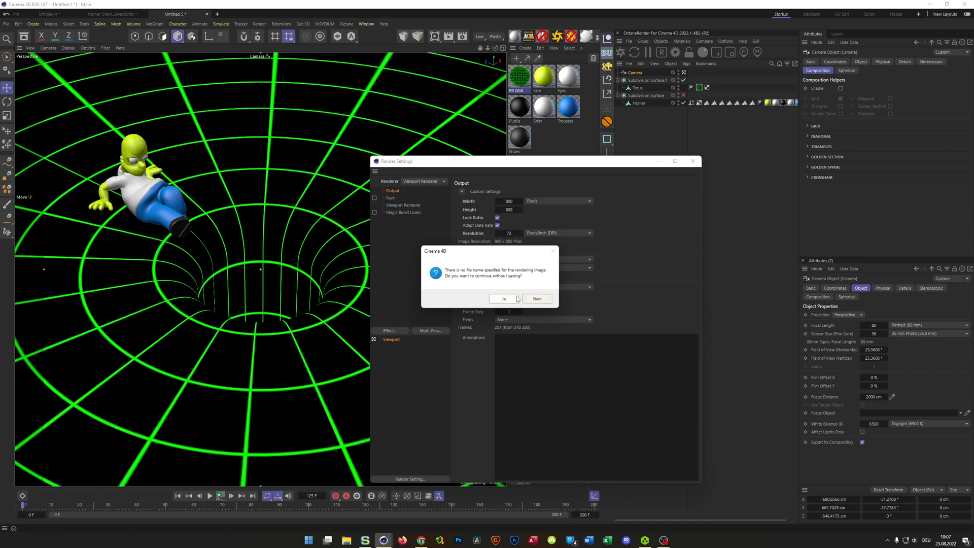
click(503, 298)
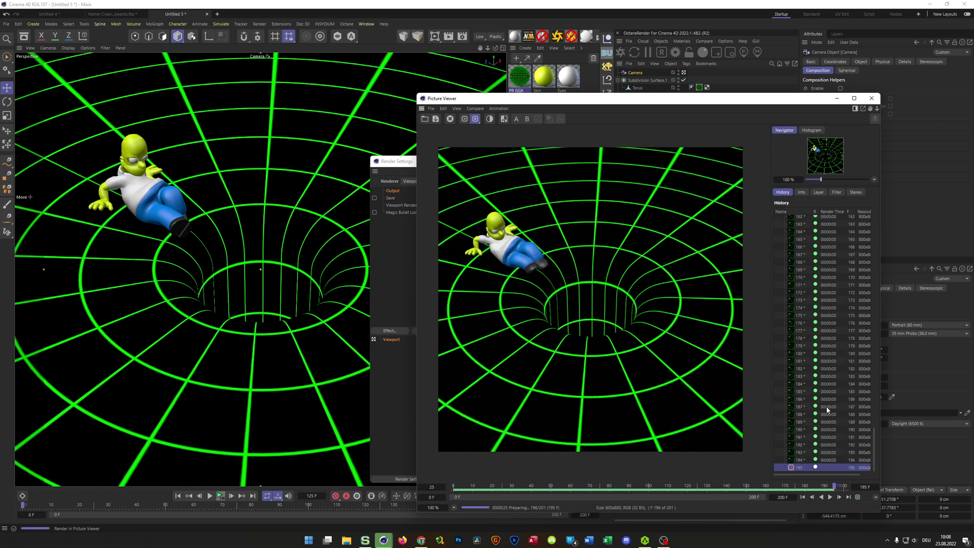
click(831, 498)
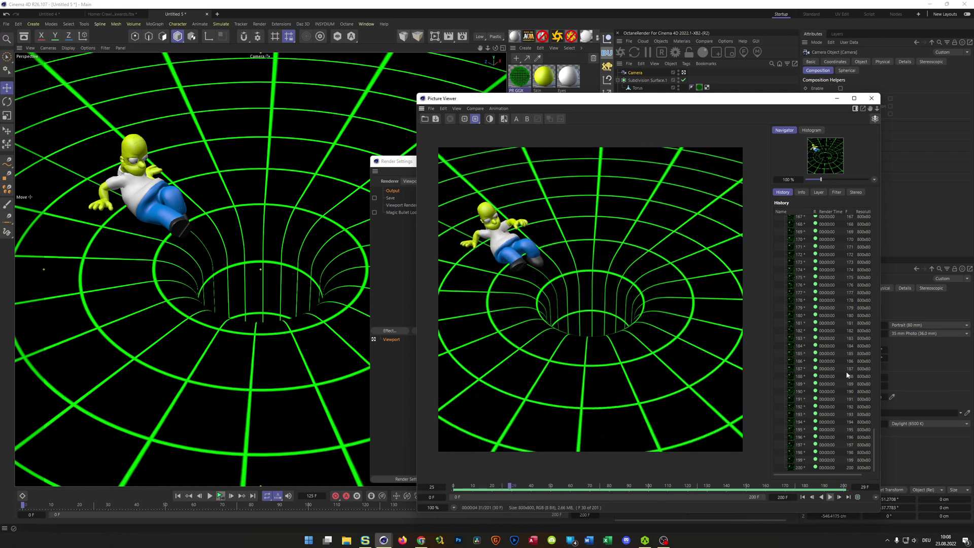
click(871, 97)
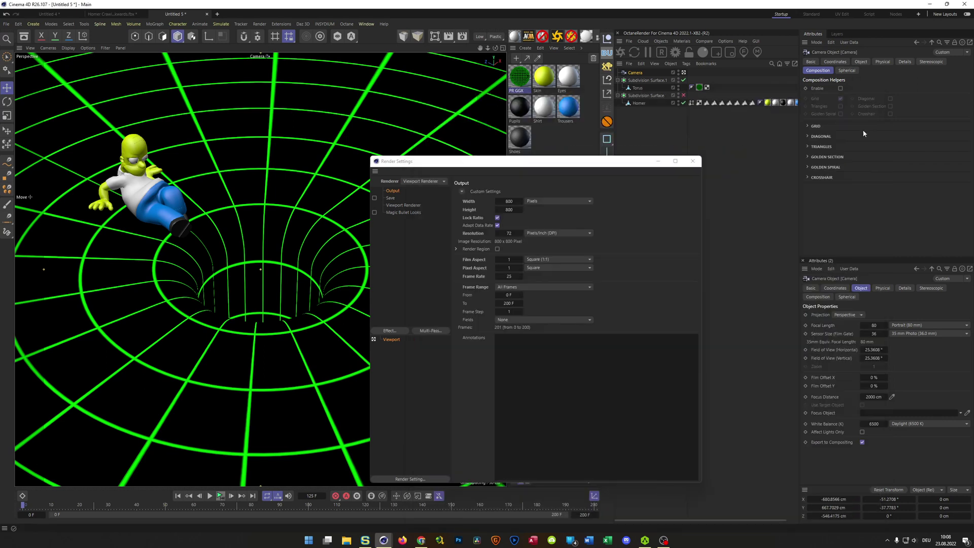
click(693, 161)
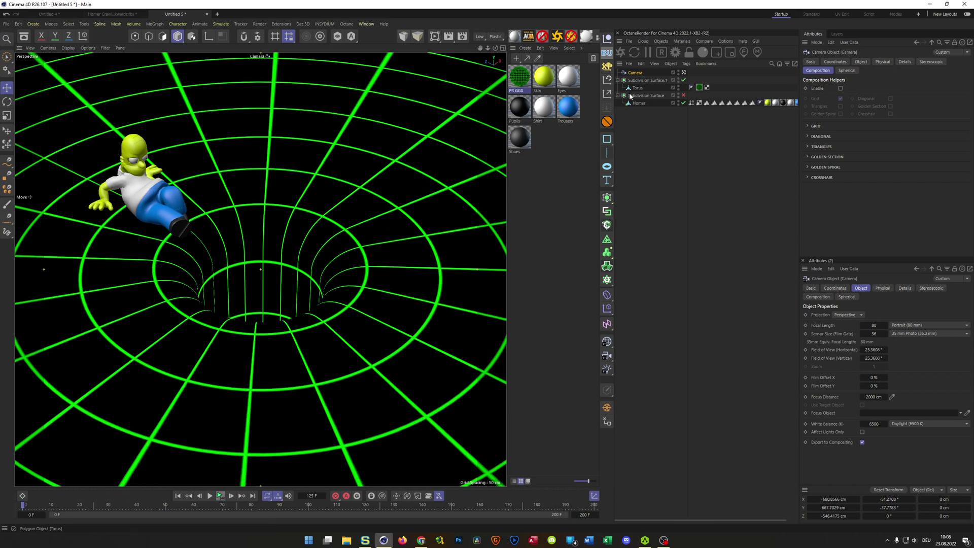
Step: Enable Homer's Subdivision Surface and group it under a null named Homer
click(648, 97)
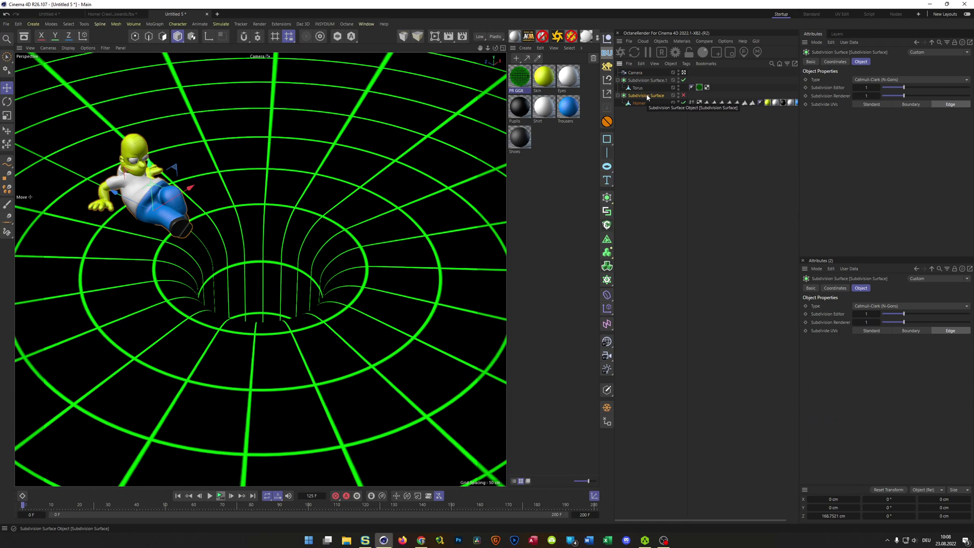
click(684, 96)
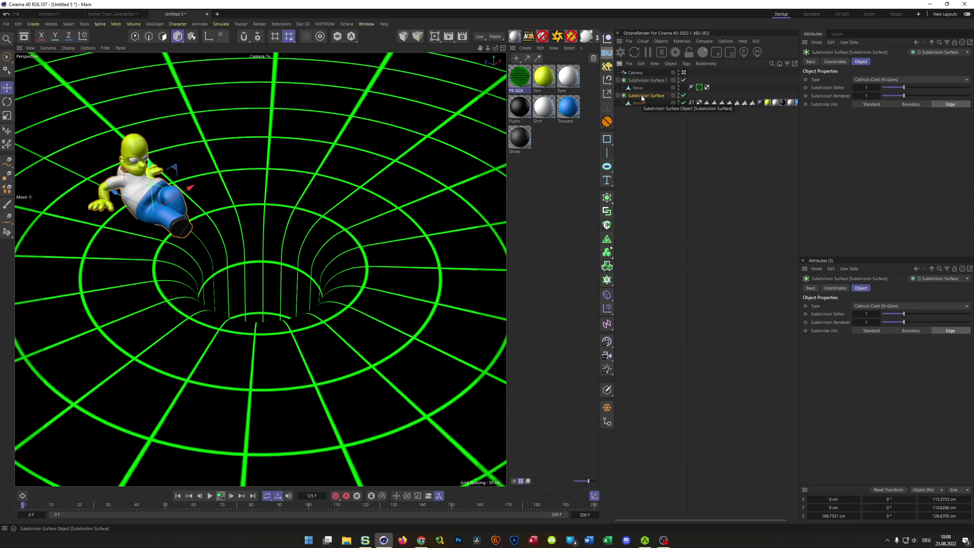
key(alt+g)
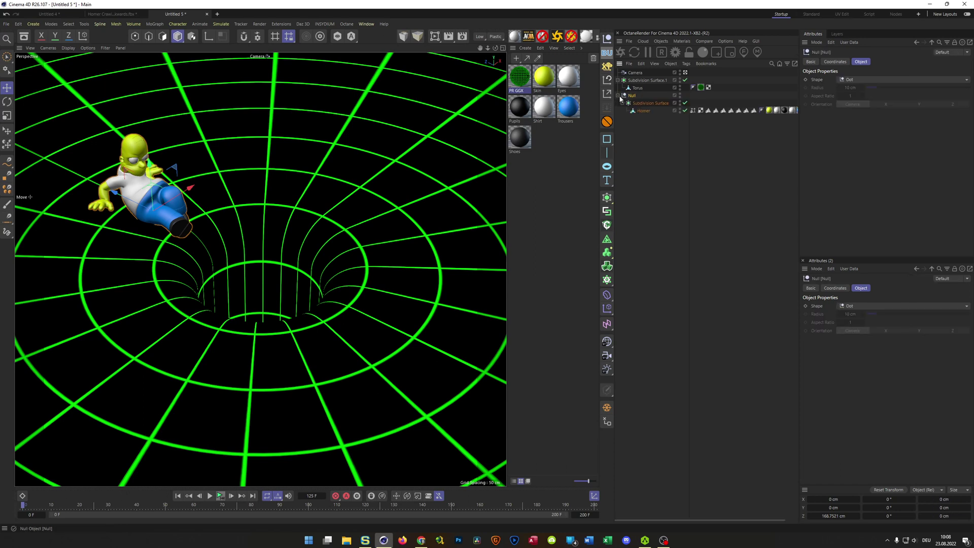
double_click(632, 96)
key(BackSpace)
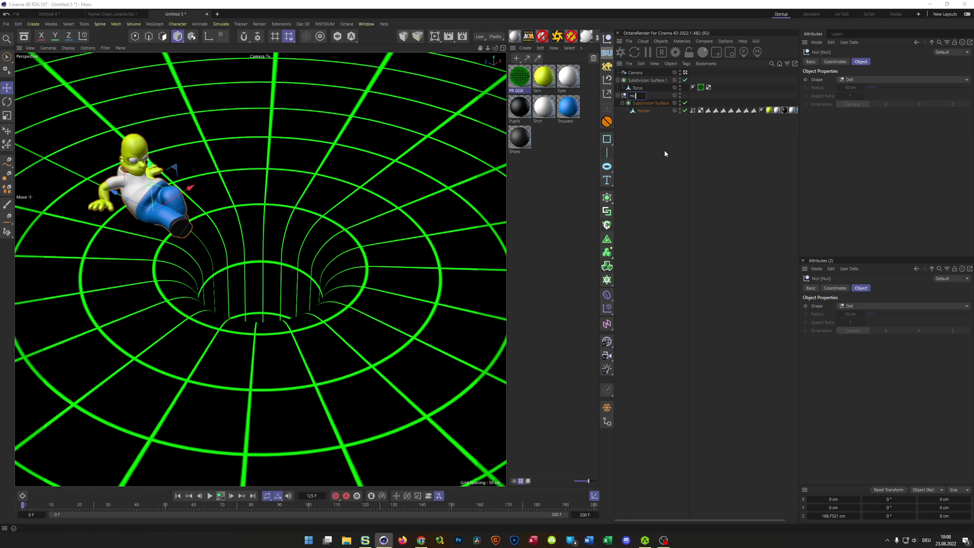
text(Homer)
key(Return)
Step: Add a Delta Mush deformer inside the Homer group and adjust its Smooth View to about 15%
click(607, 296)
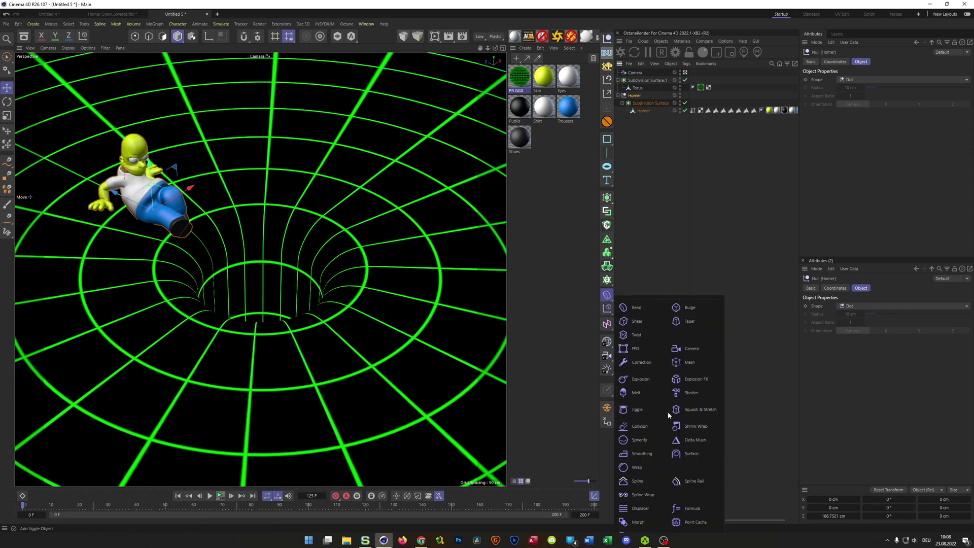
click(693, 441)
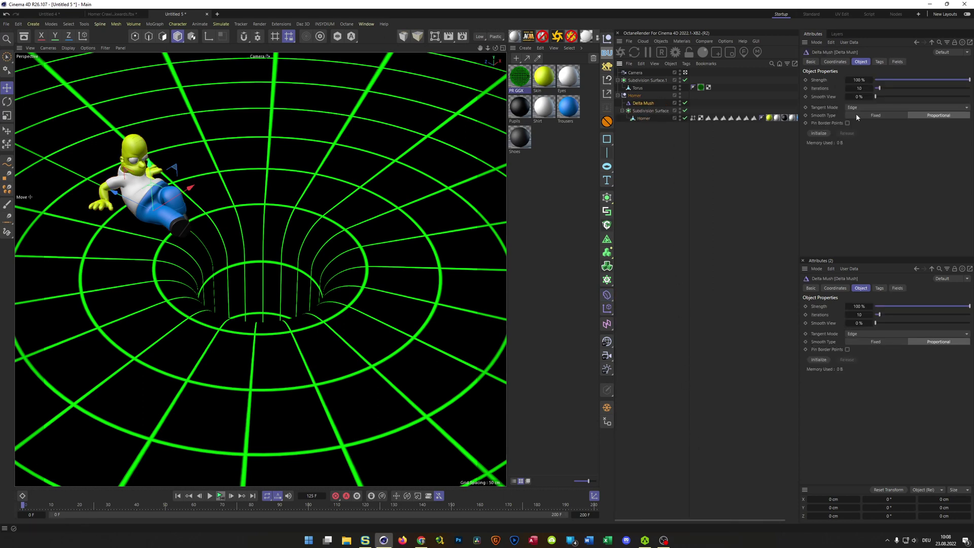
drag(876, 97, 969, 98)
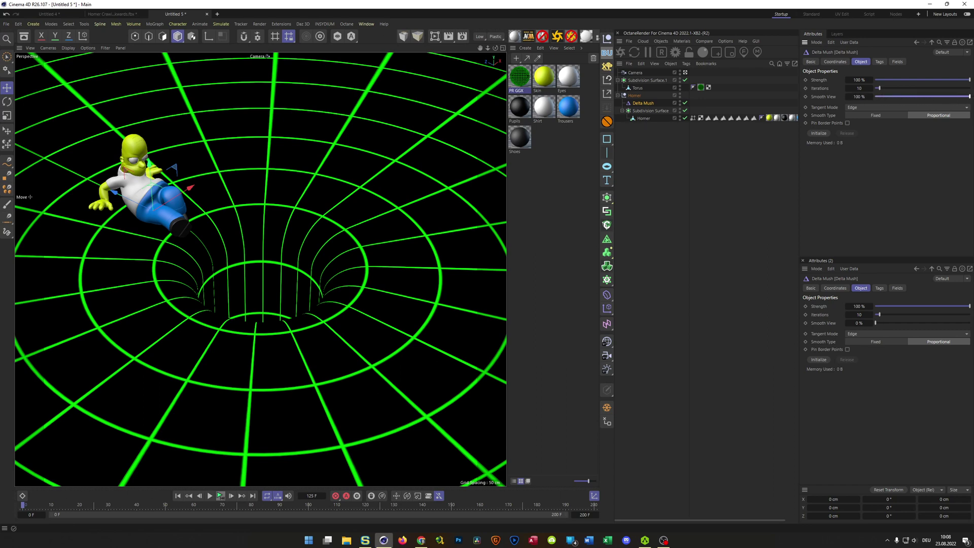
click(684, 104)
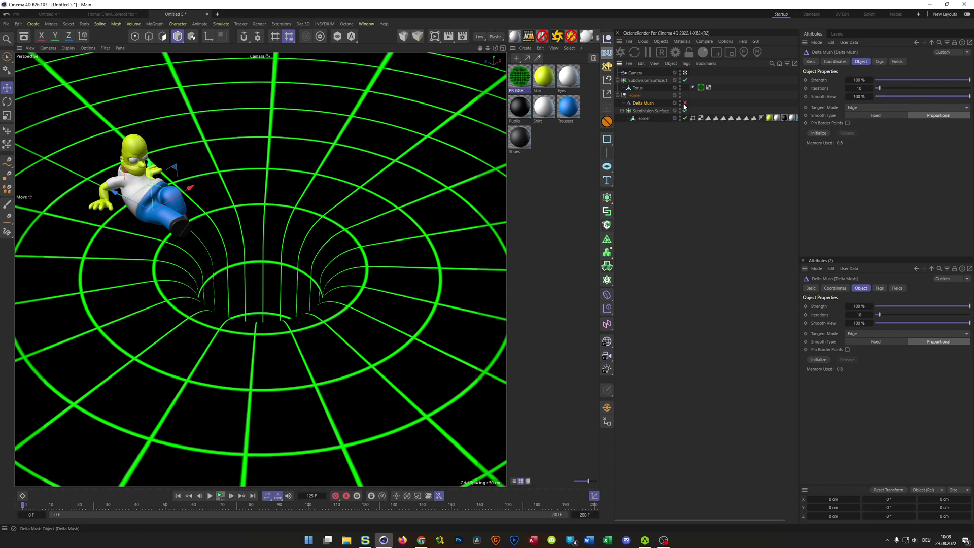
click(888, 96)
drag(891, 102, 889, 101)
Step: Make Delta Mush a child of the Homer mesh, set its Smooth View to about 36%, and play back the animation
drag(645, 105, 648, 119)
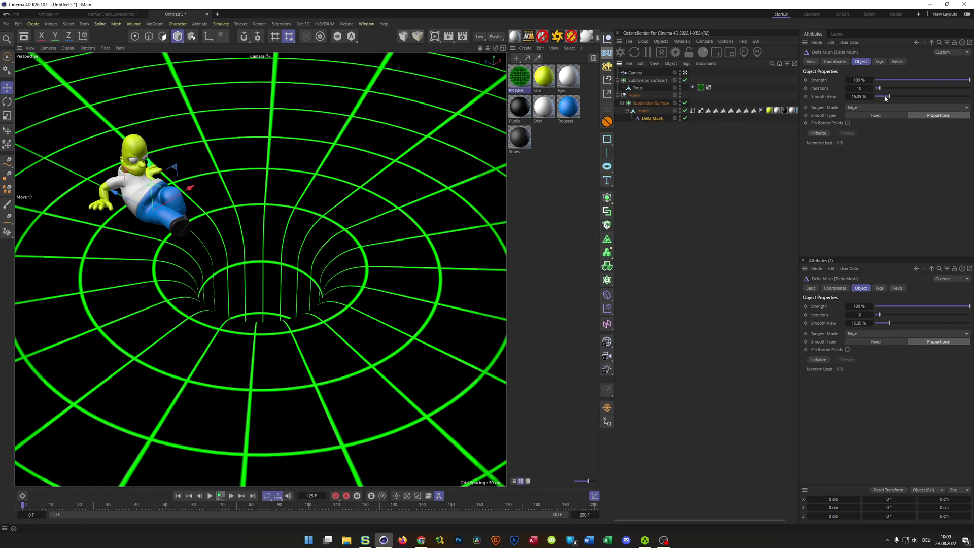
drag(888, 97, 912, 107)
drag(911, 104, 910, 103)
click(209, 496)
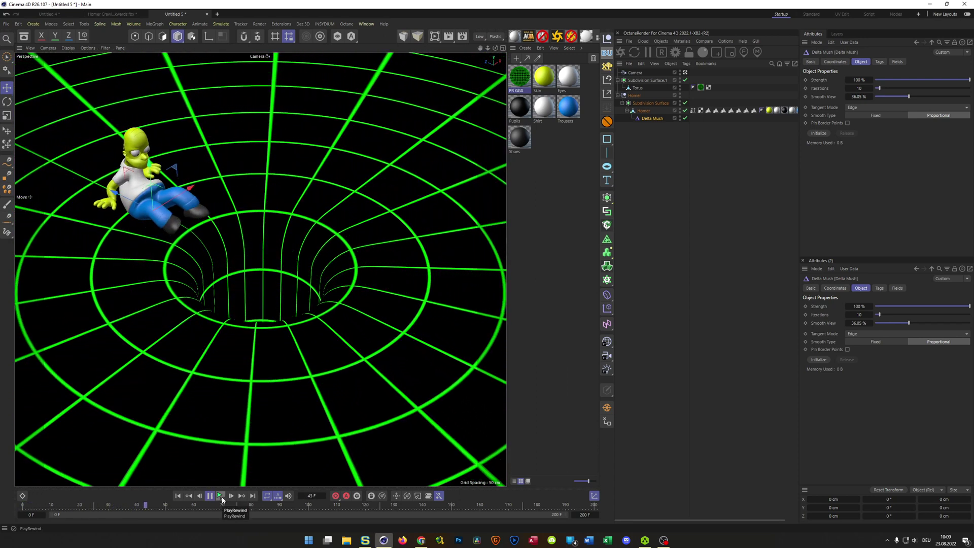
click(221, 495)
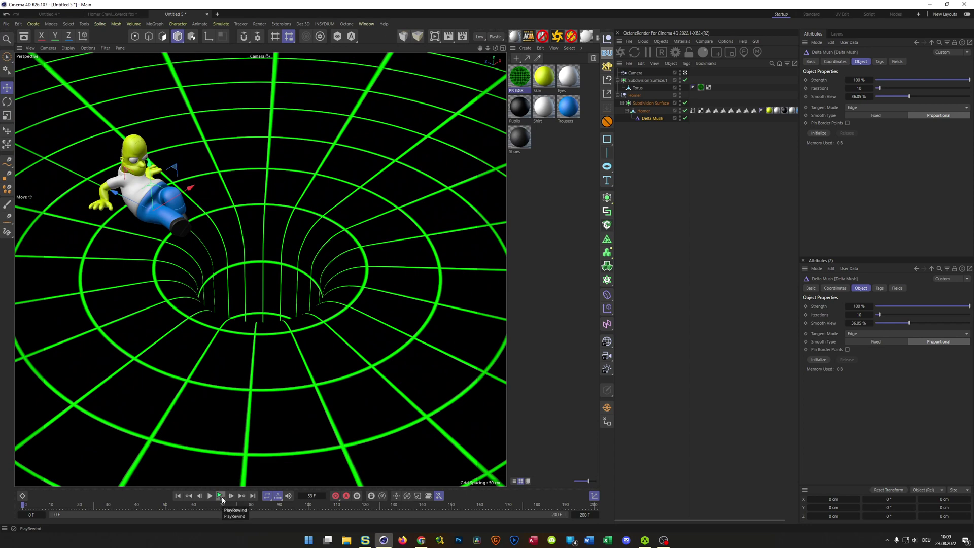
key(ctrl+s)
key(Escape)
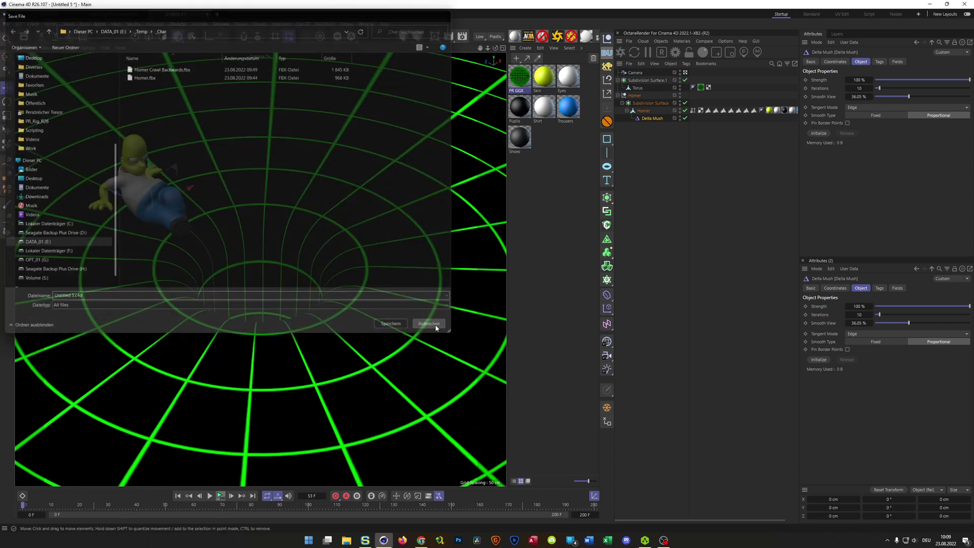
click(652, 247)
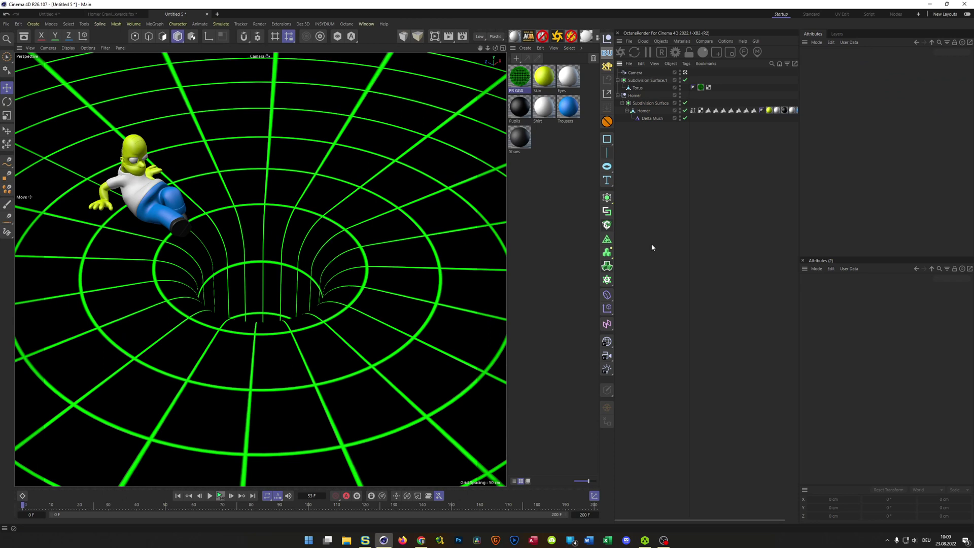
Step: Switch to the browser, view the ActorCore home page and the AccuRIG auto-rigging page, and return to Cinema 4D
click(414, 538)
click(269, 10)
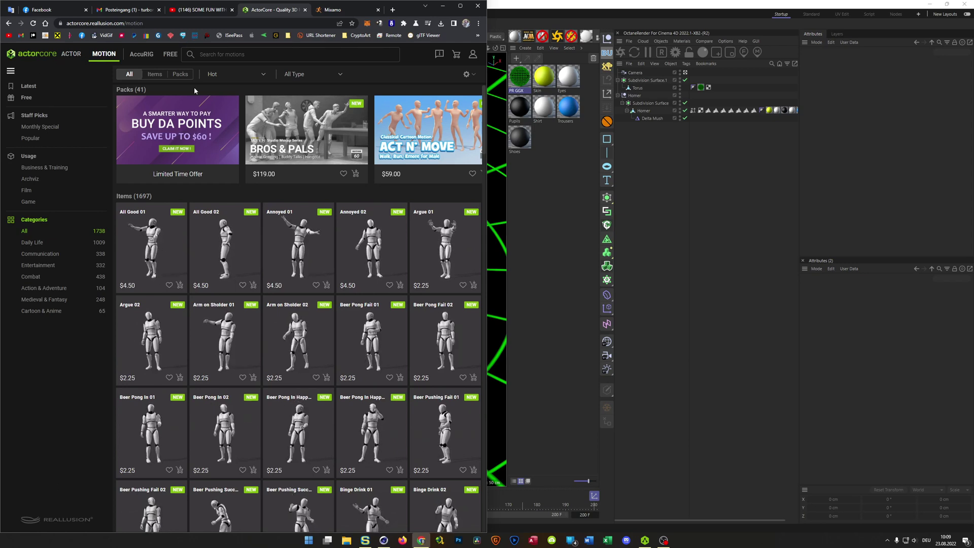
click(26, 55)
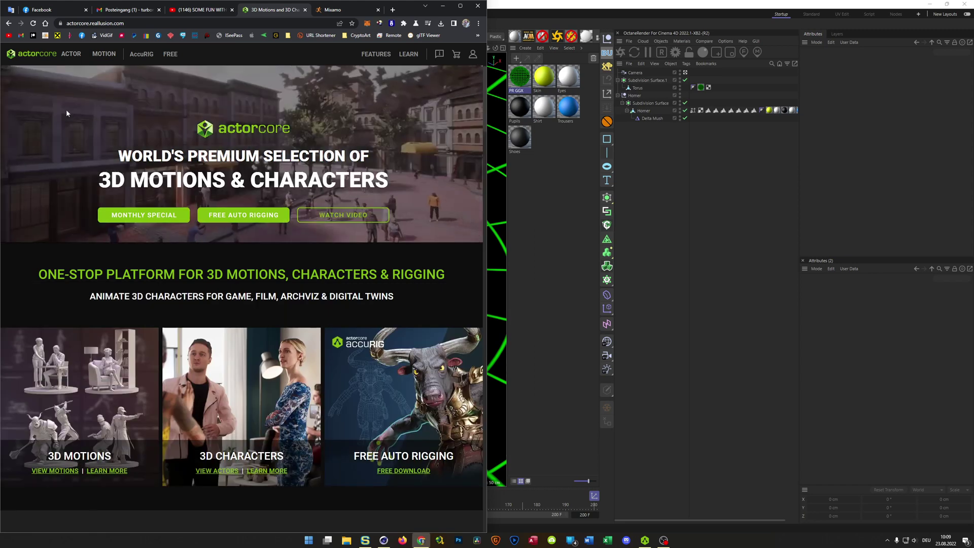
click(8, 23)
click(145, 54)
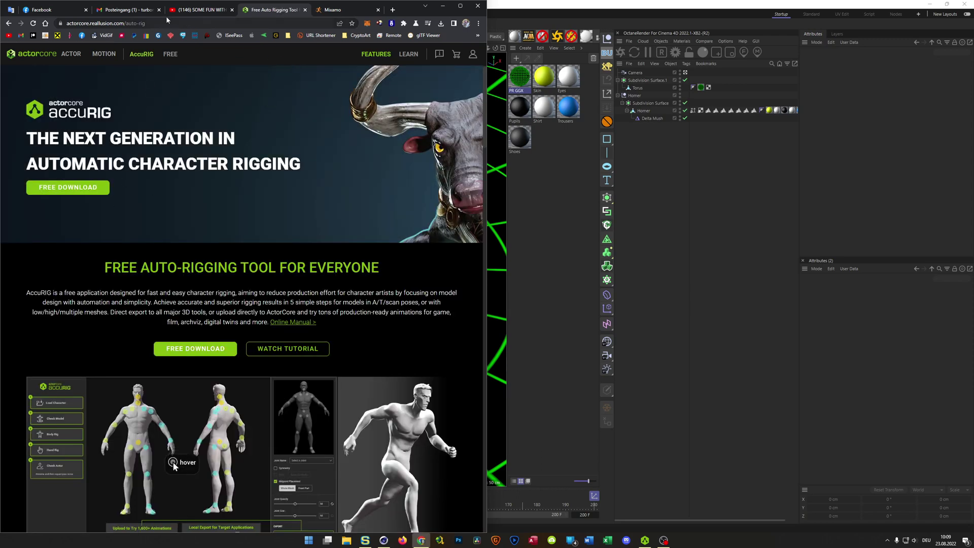
click(441, 8)
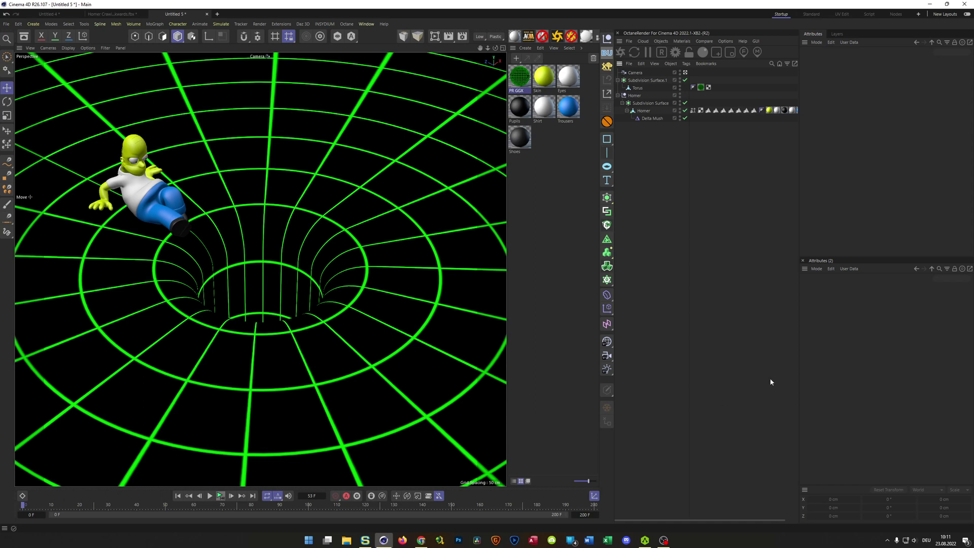
Step: Switch back to the browser and open the personal profile page on Facebook
click(420, 540)
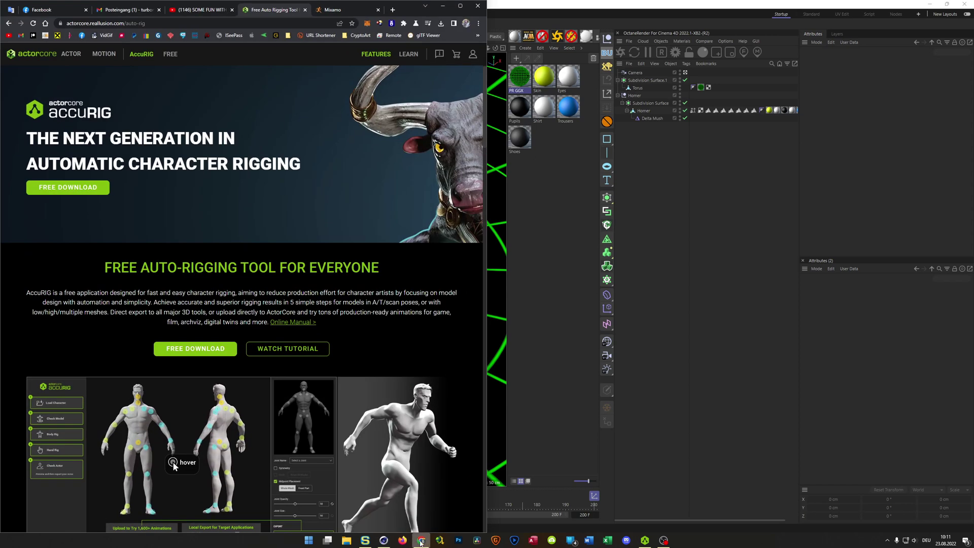
click(54, 9)
click(34, 89)
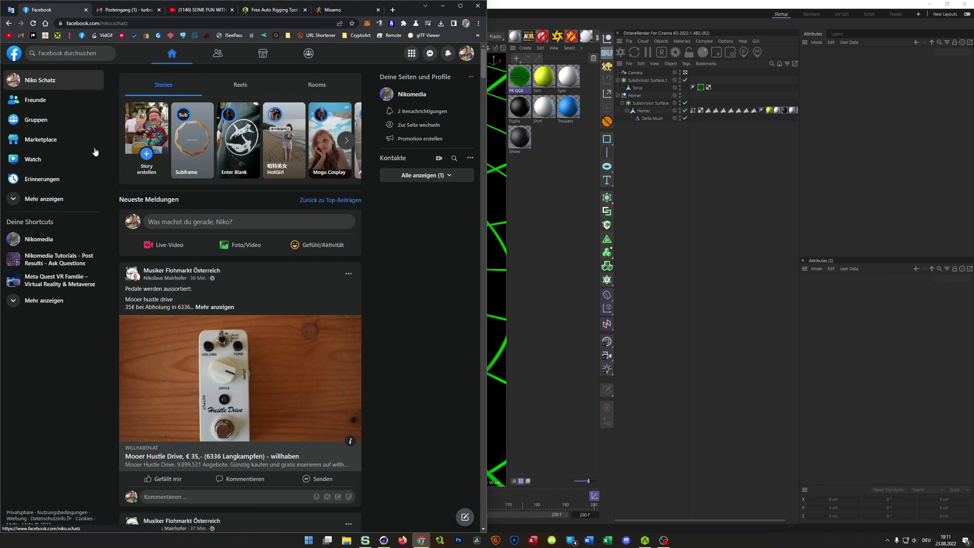
Step: Browse the Facebook profile's posts to the video of Homer falling among donuts, watch it briefly and pause it
scroll(304, 290, down, 10)
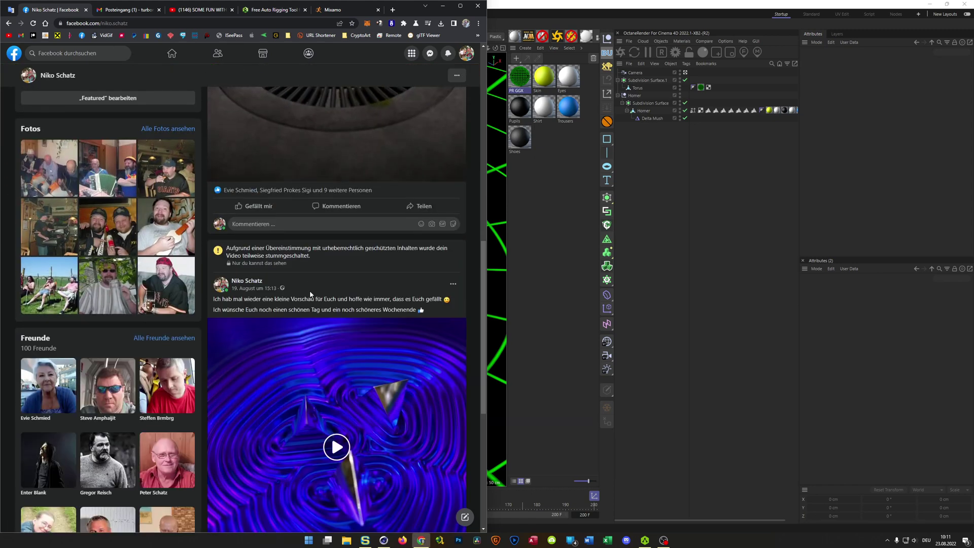
scroll(320, 279, down, 3)
click(332, 261)
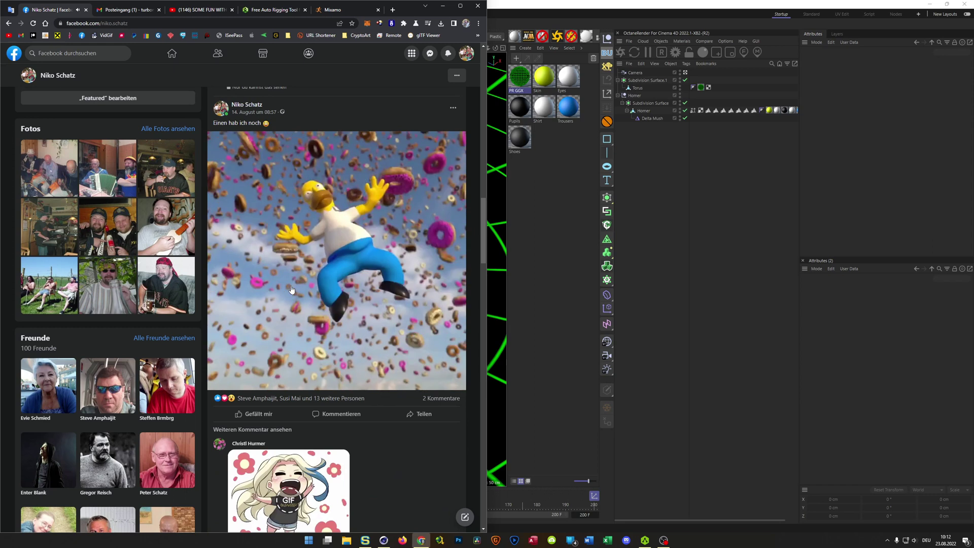
mouse_move(276, 343)
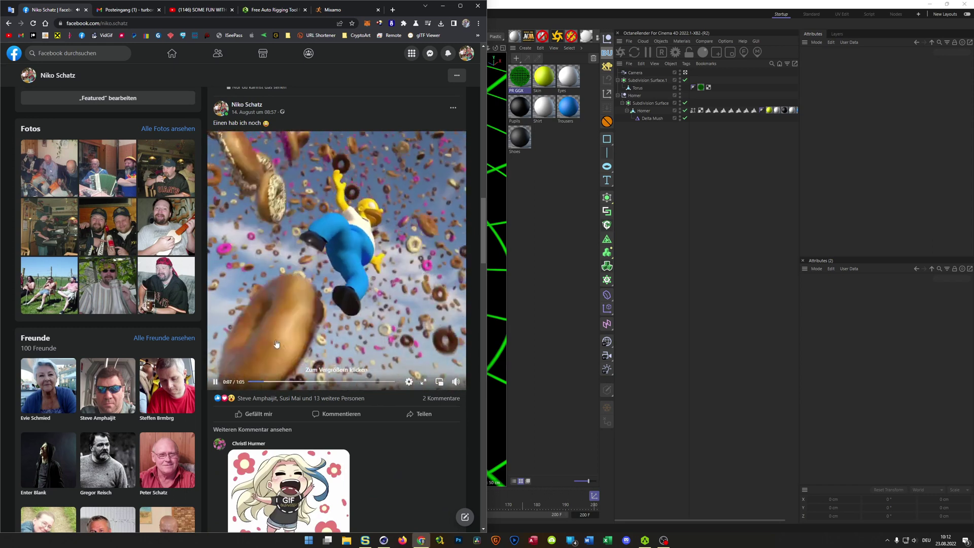
click(216, 382)
scroll(248, 291, up, 1)
scroll(248, 291, up, 1)
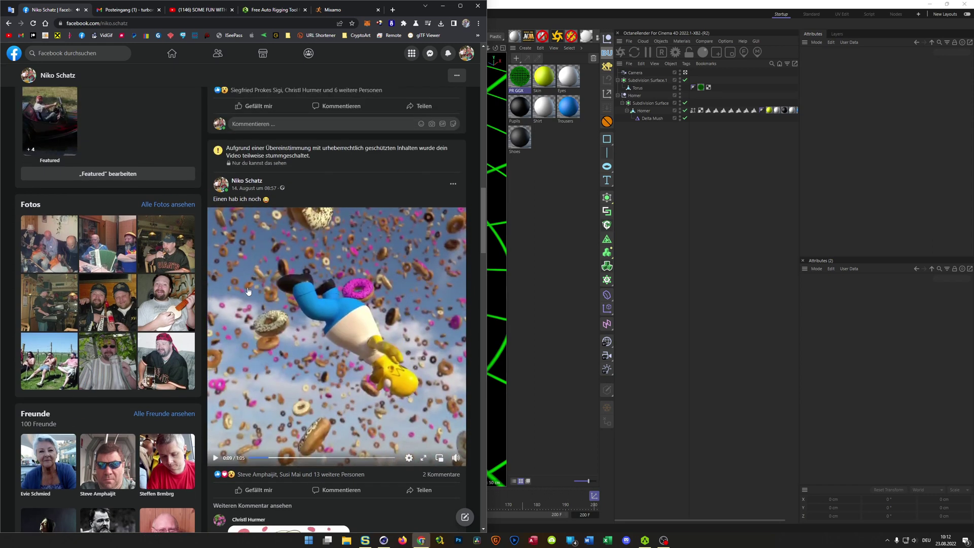
scroll(248, 291, down, 1)
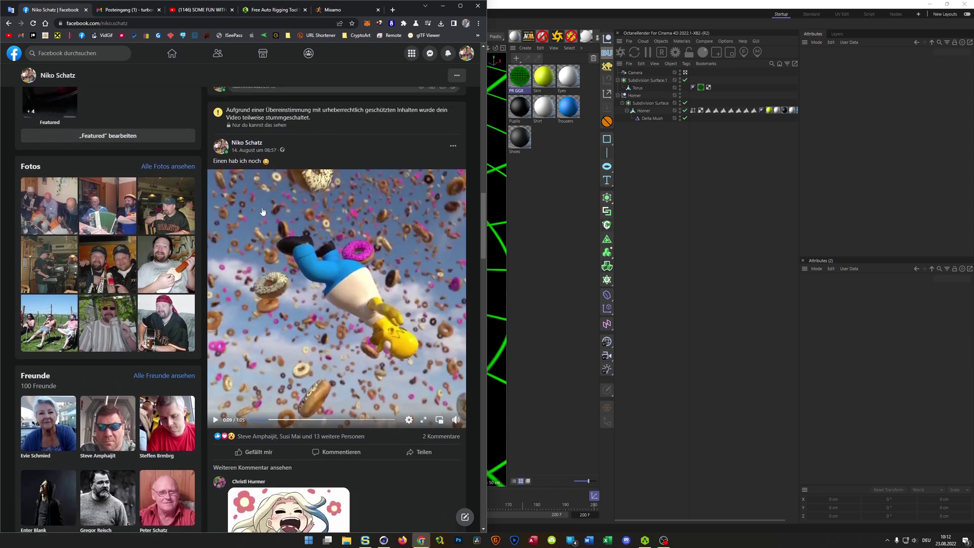
Step: Switch to the Mixamo page and search its characters for "zombie"
click(131, 12)
click(333, 10)
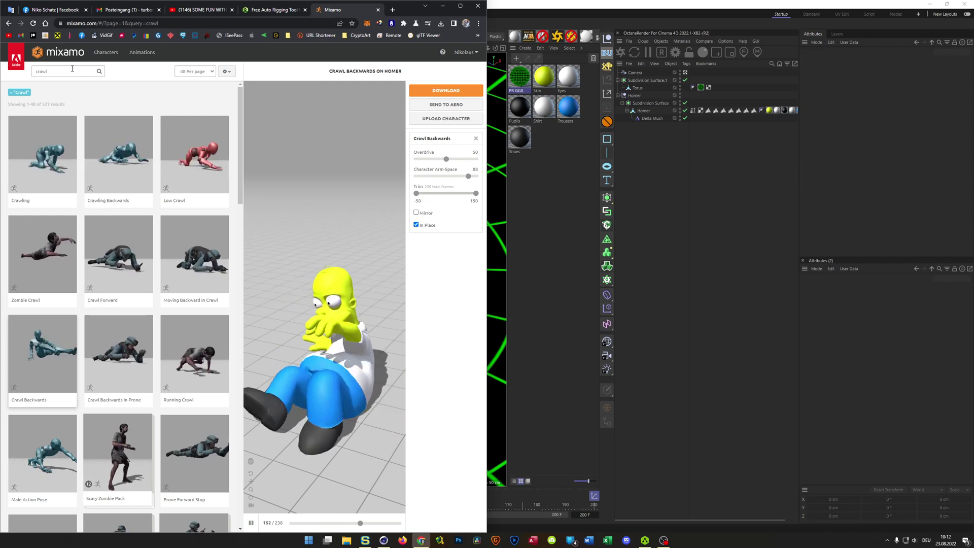
click(104, 55)
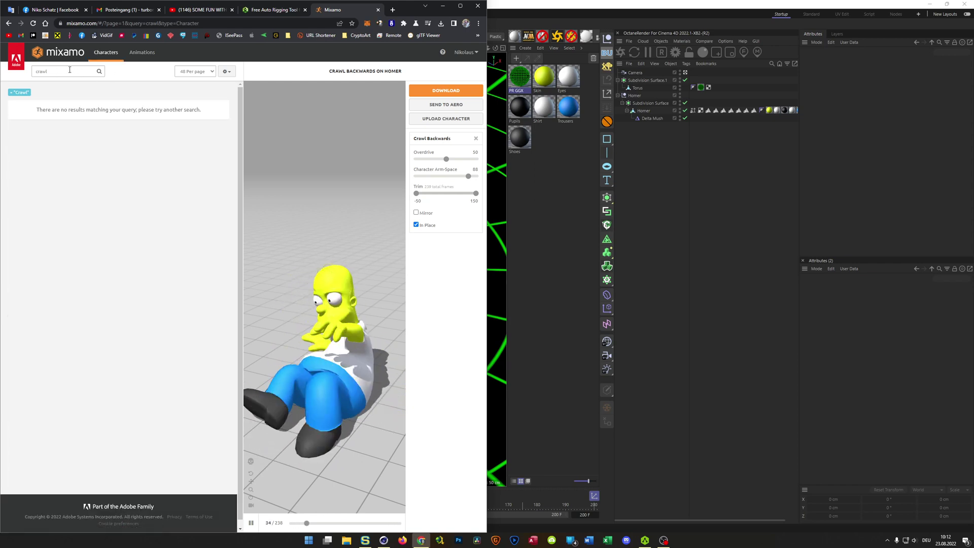
drag(70, 71, 26, 76)
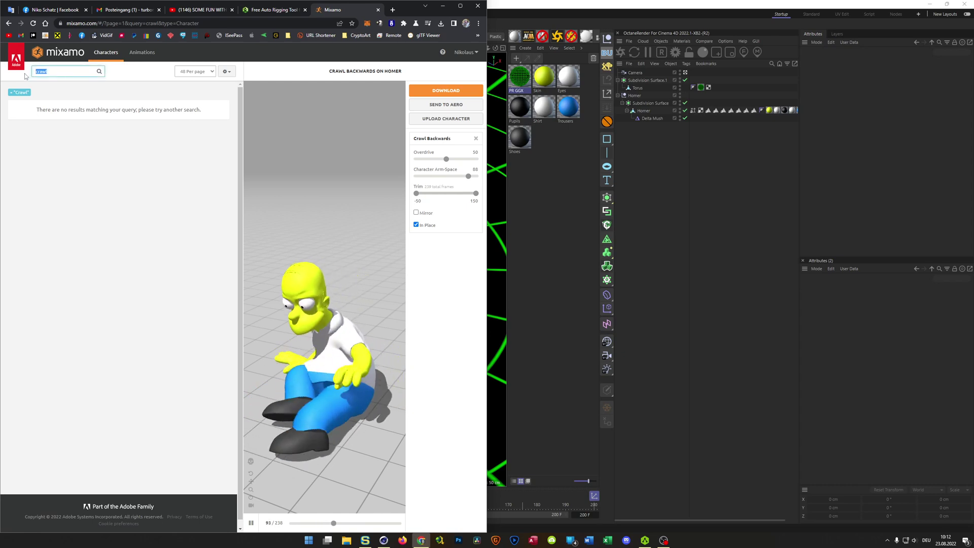
text(a)
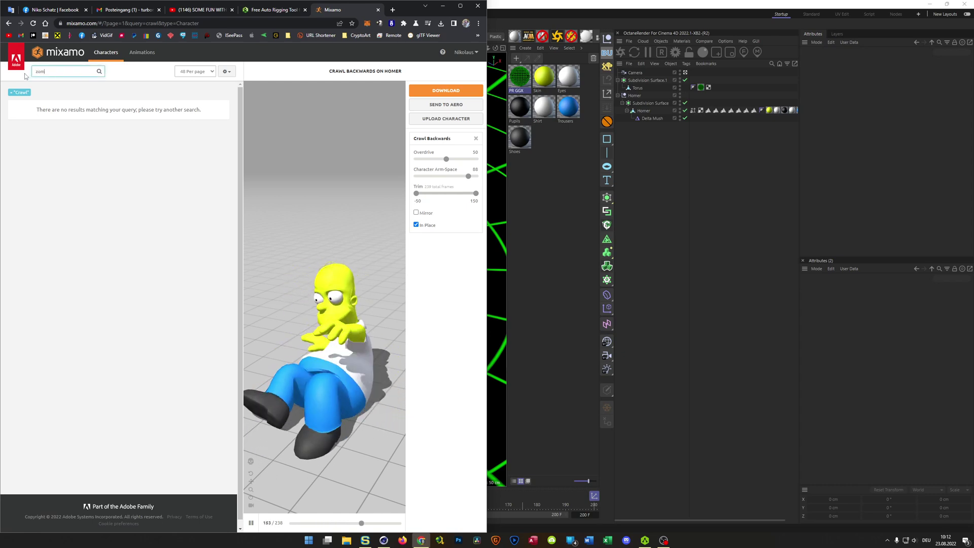
text(mbie)
key(Return)
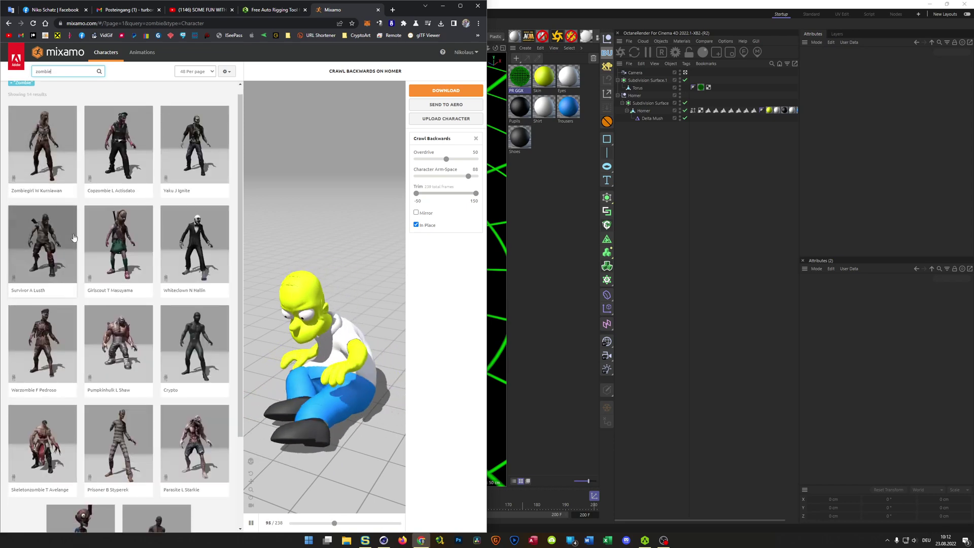
Step: Preview the Crawl Backwards animation on the Mremireh O Desbiens character, and return to Cinema 4D
scroll(55, 253, down, 3)
click(82, 416)
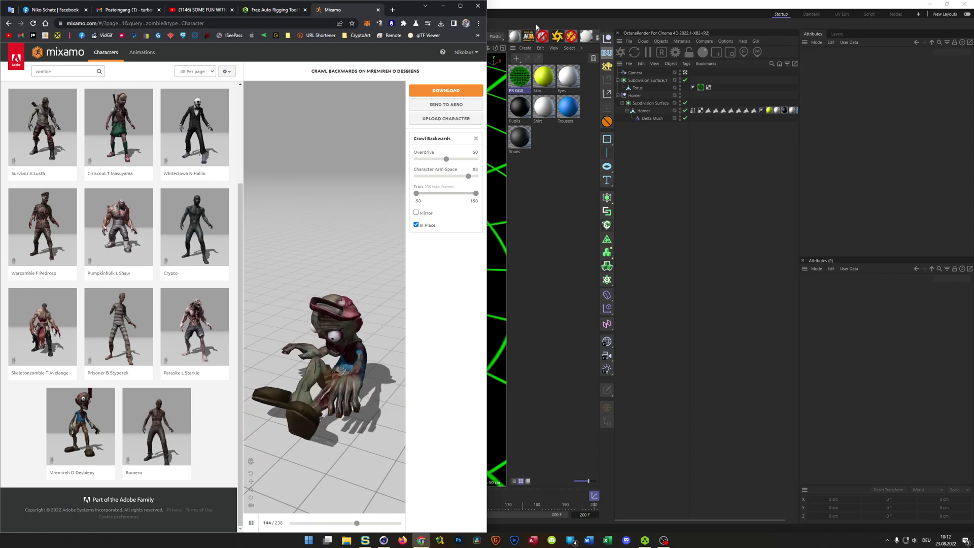
click(592, 7)
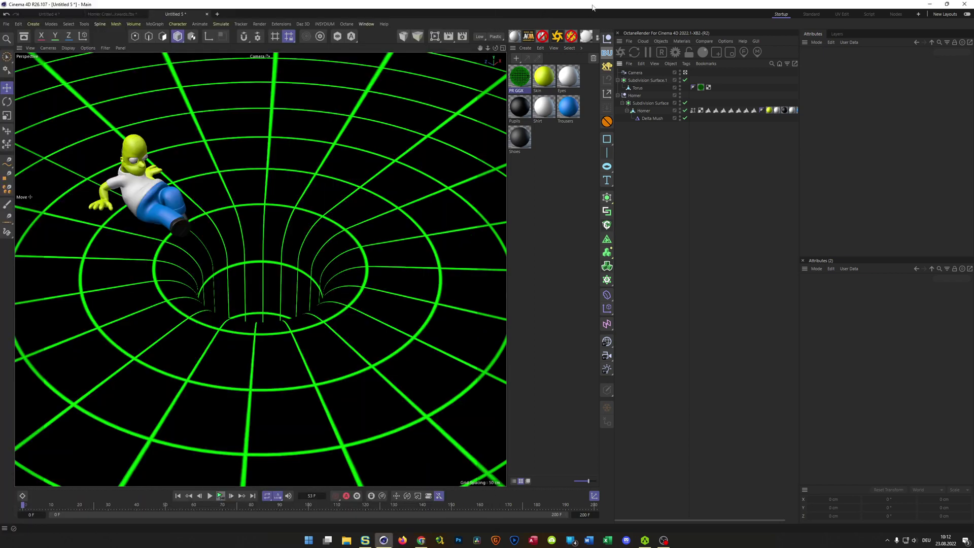